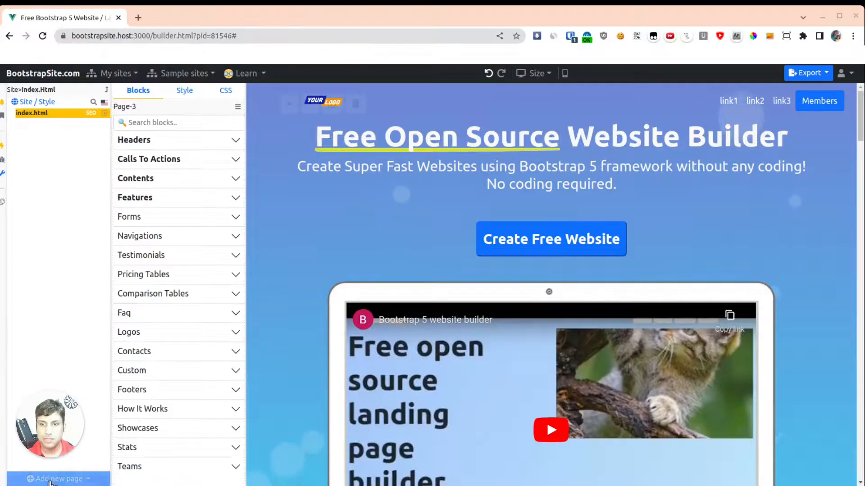
- Examine the options for adding a new page and the blocks available under Headers and Calls To Actions
left_click(50, 479)
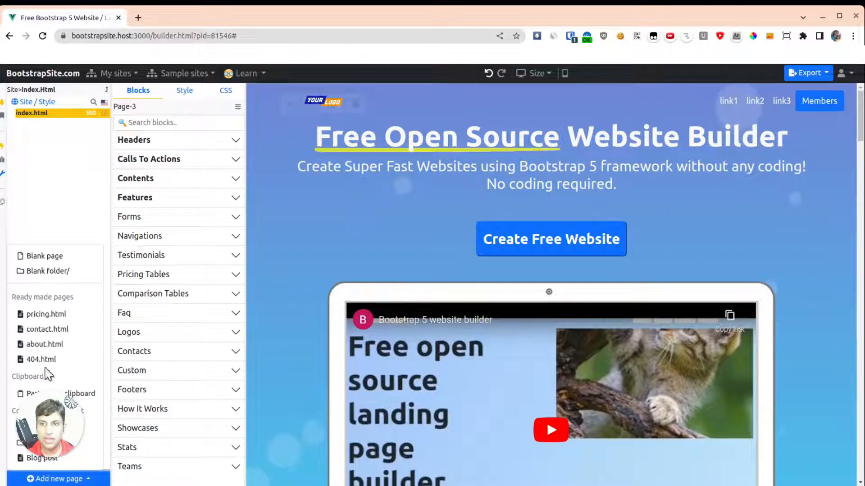
left_click(54, 227)
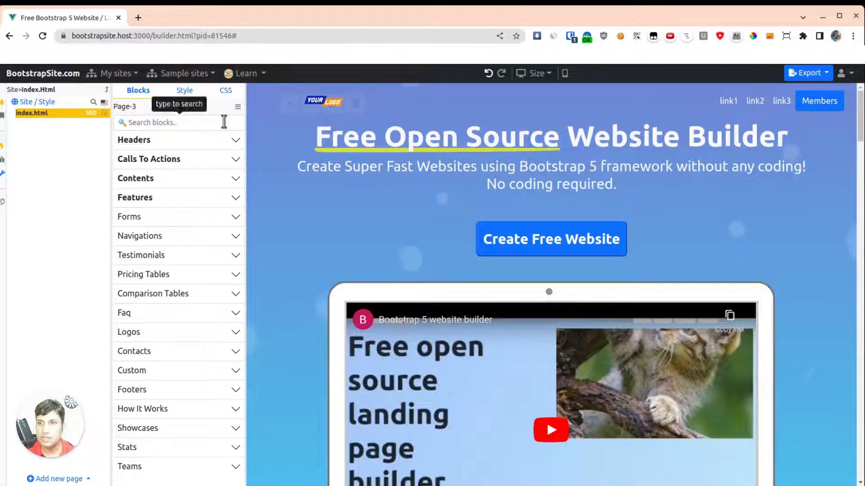
scroll(412, 193, "down", 4)
scroll(425, 218, "up", 4)
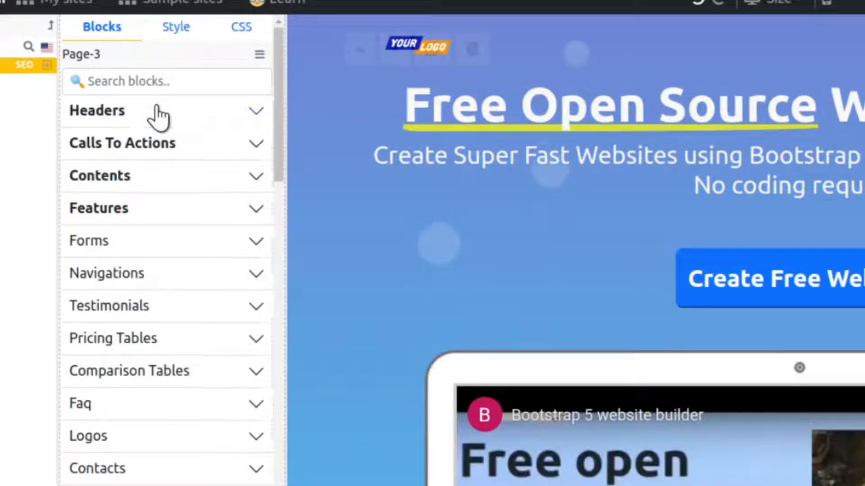
left_click(157, 115)
left_click(158, 114)
left_click(163, 145)
mouse_move(155, 135)
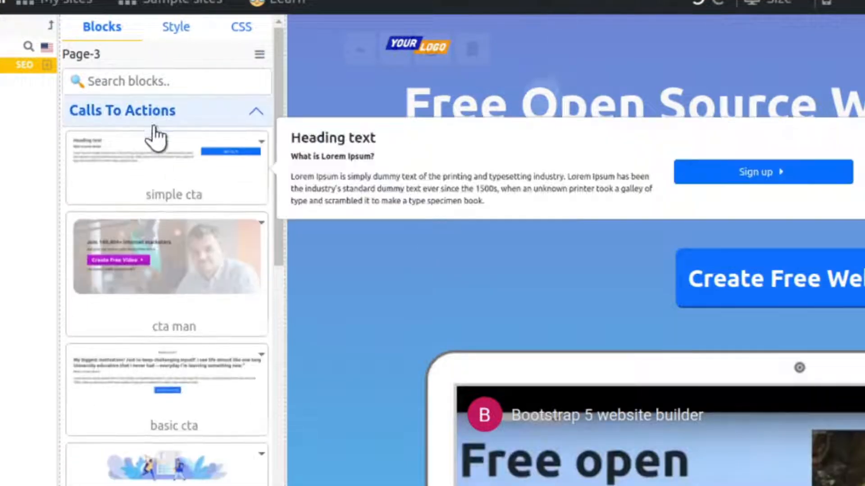
left_click(155, 115)
- Delete the existing index.html page item to start from an empty page
left_click(13, 115)
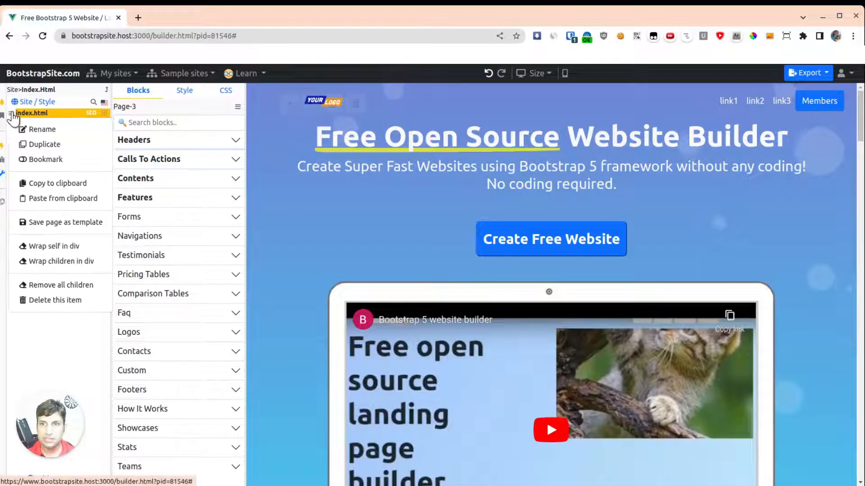
left_click(68, 301)
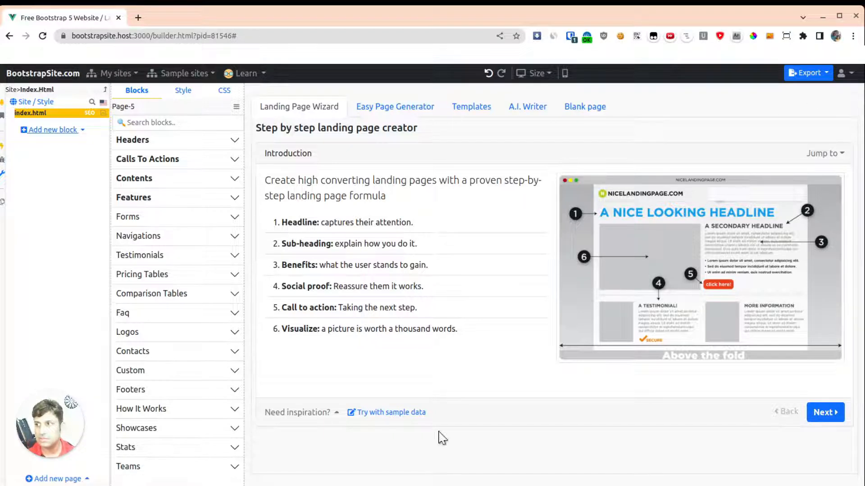
- Add the Laptop showcase header block to the empty index.html page
left_click(153, 142)
left_click(165, 143)
left_click(163, 158)
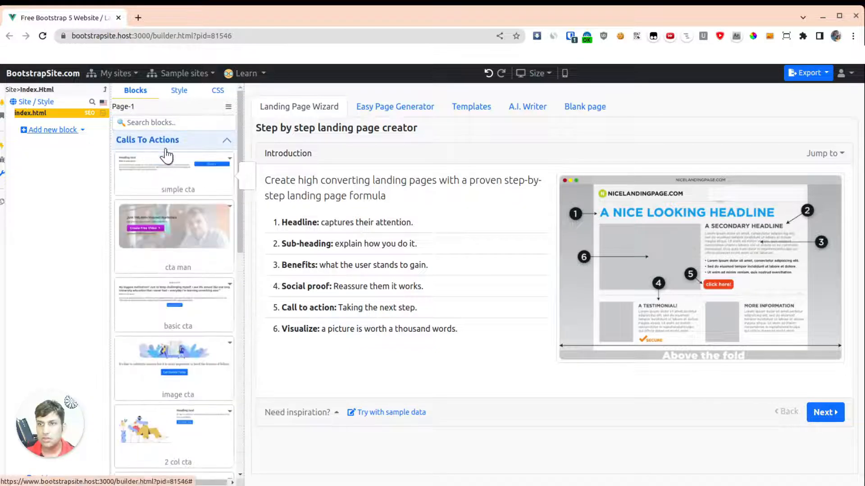
left_click(165, 148)
left_click(153, 197)
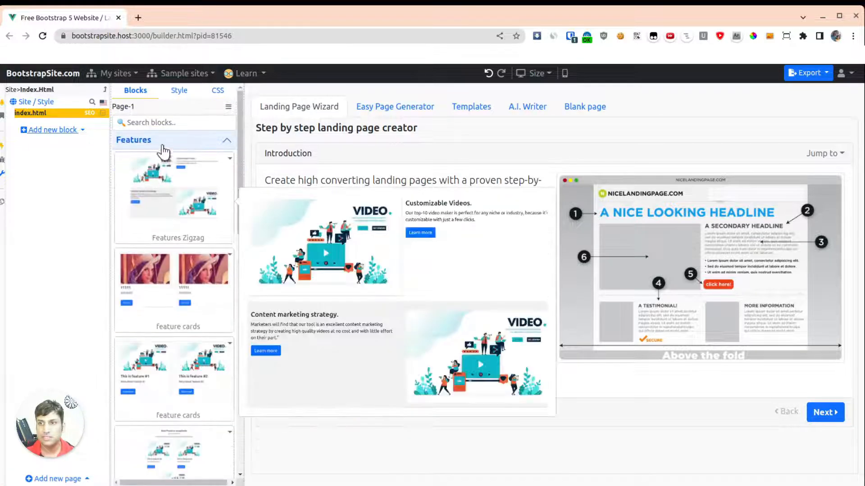
left_click(161, 145)
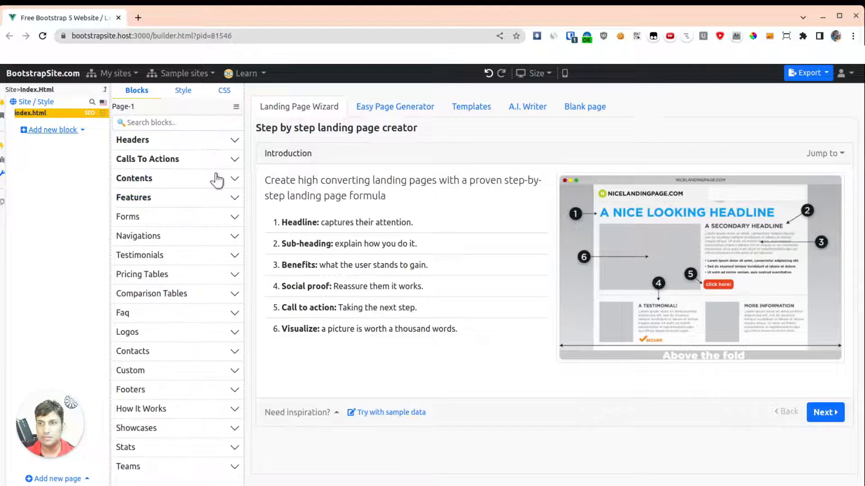
left_click(148, 142)
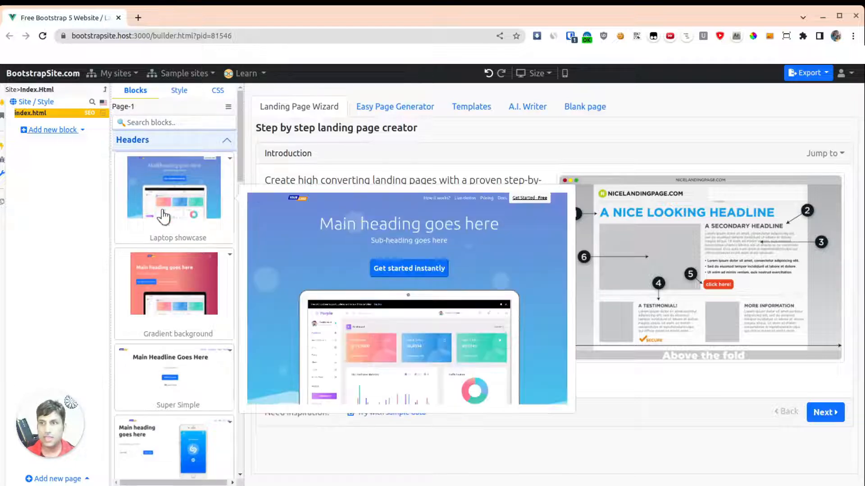
scroll(168, 266, "down", 3)
scroll(170, 268, "down", 7)
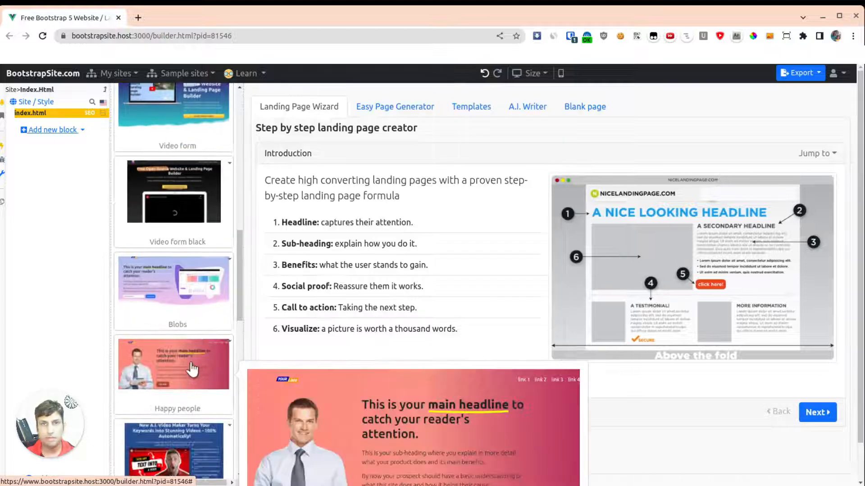
scroll(187, 354, "up", 10)
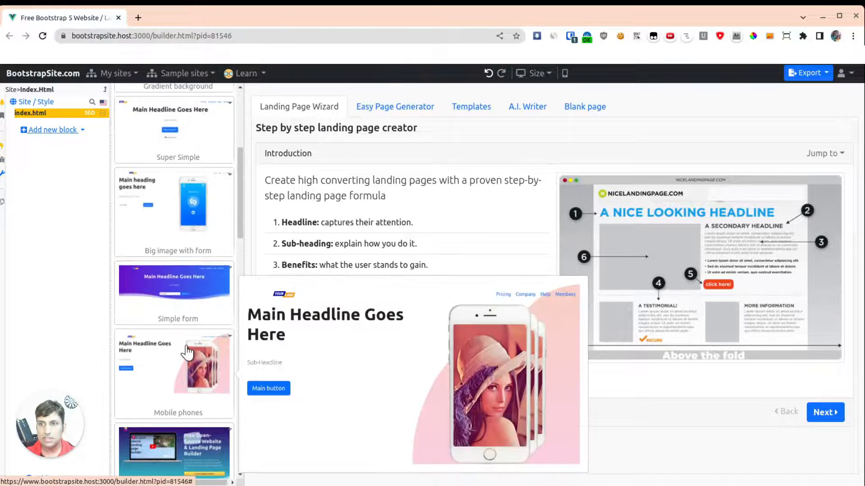
scroll(187, 345, "up", 2)
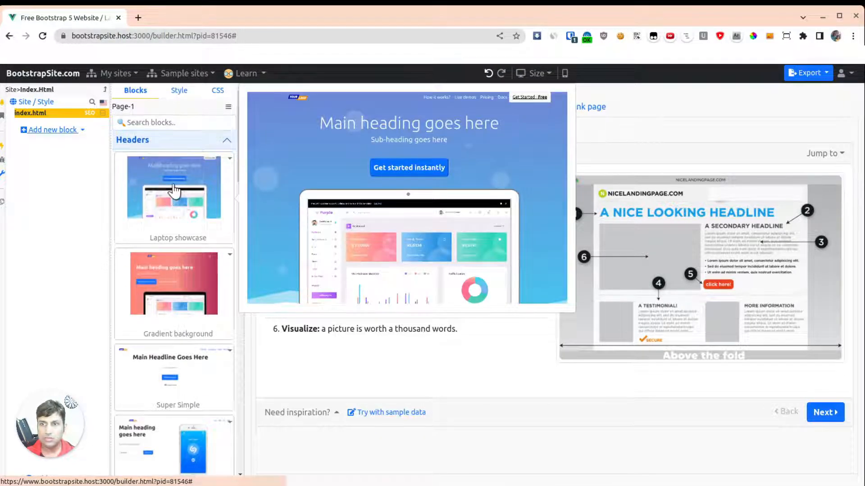
left_click(165, 191)
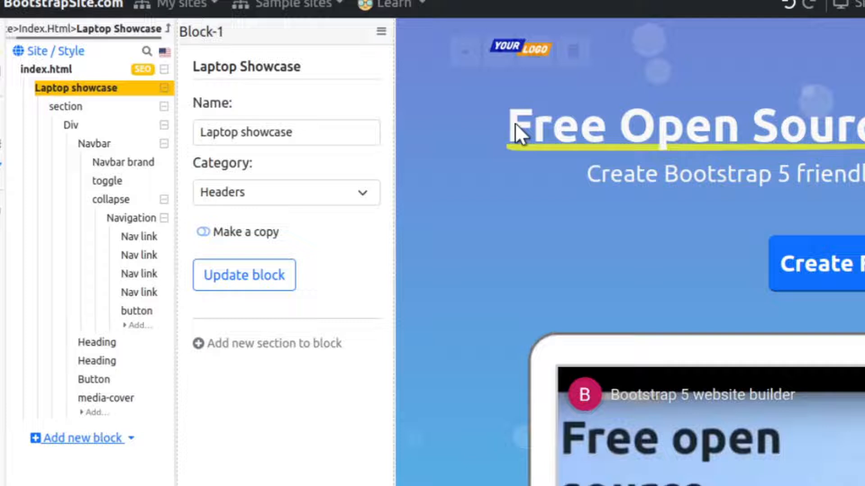
- Inspect the headings, navbar, Create Free Website button and laptop video of the Laptop showcase block
left_click(324, 150)
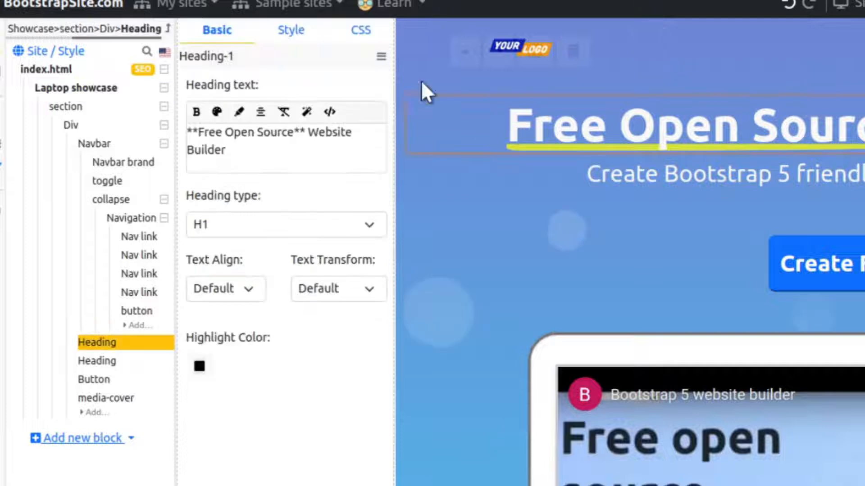
left_click(718, 64)
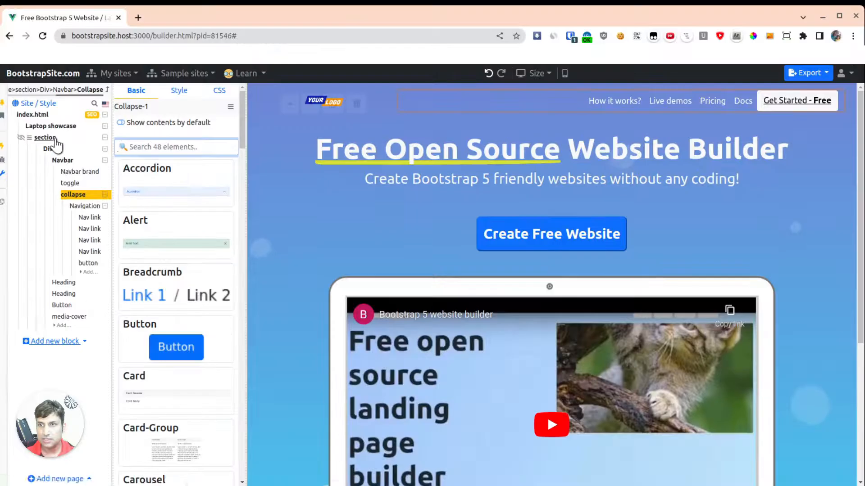
left_click(62, 161)
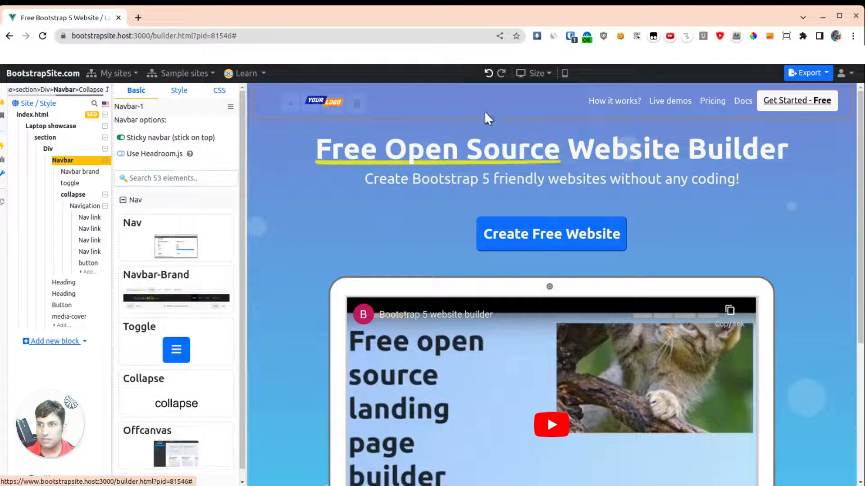
left_click(464, 149)
left_click(466, 182)
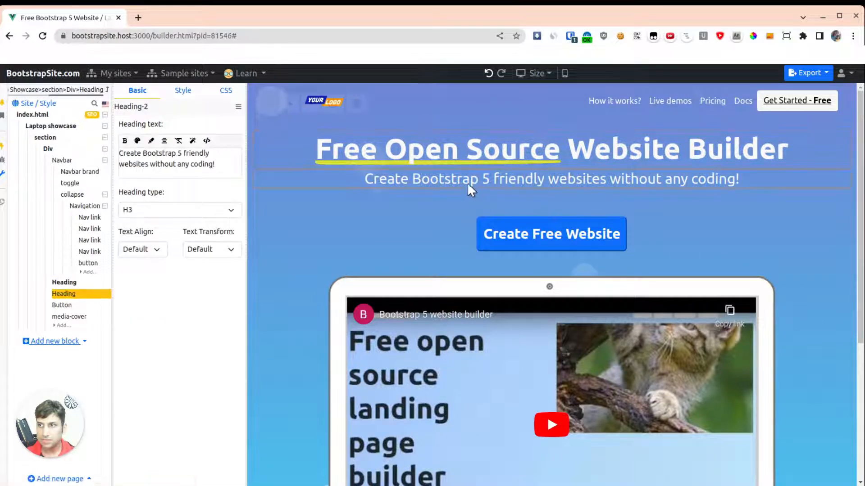
left_click(535, 231)
scroll(469, 351, "down", 3)
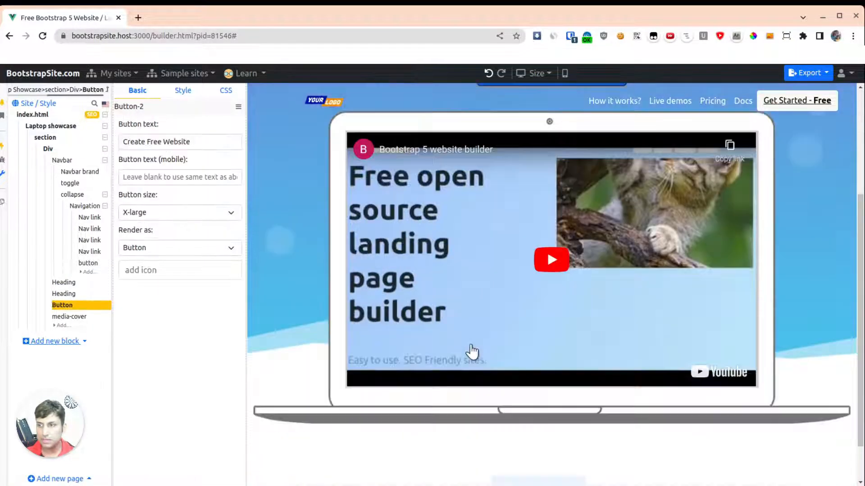
left_click(500, 295)
left_click(517, 250)
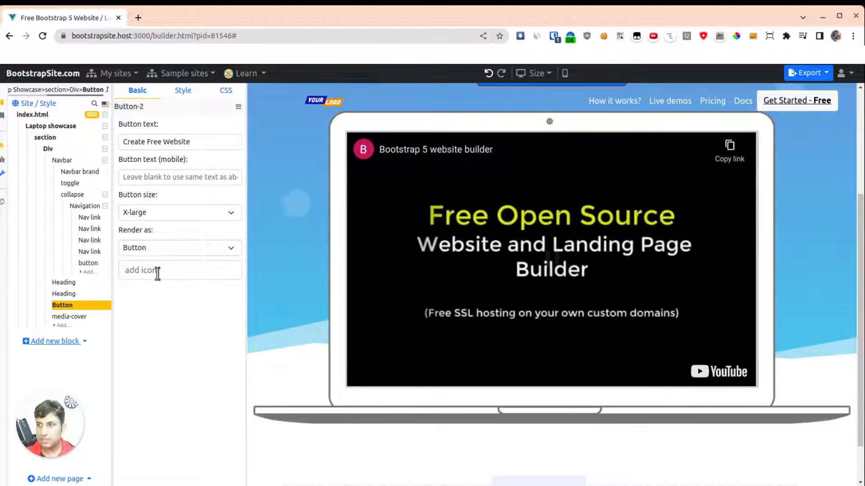
- Try the Tablet and Monitor covers on the video's media-cover element
left_click(80, 317)
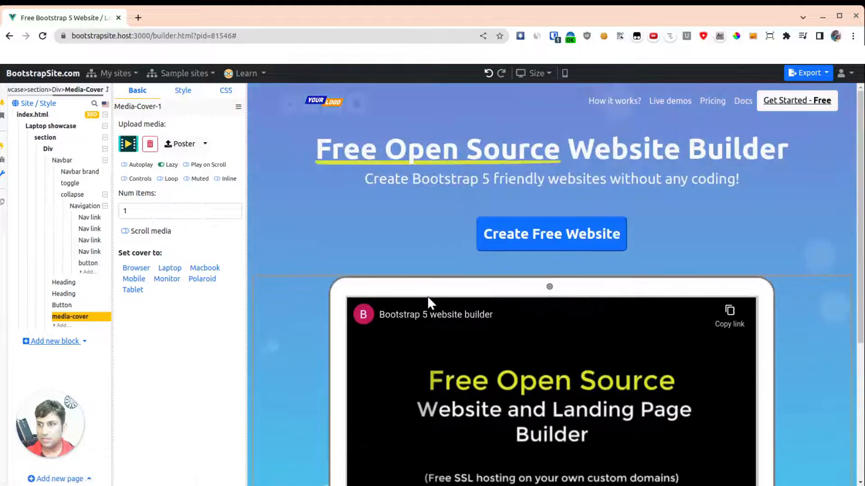
scroll(427, 296, "down", 2)
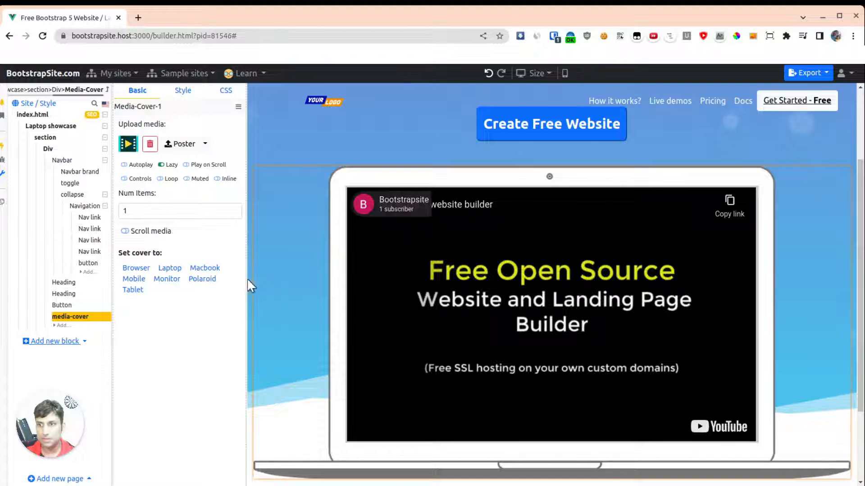
left_click(133, 290)
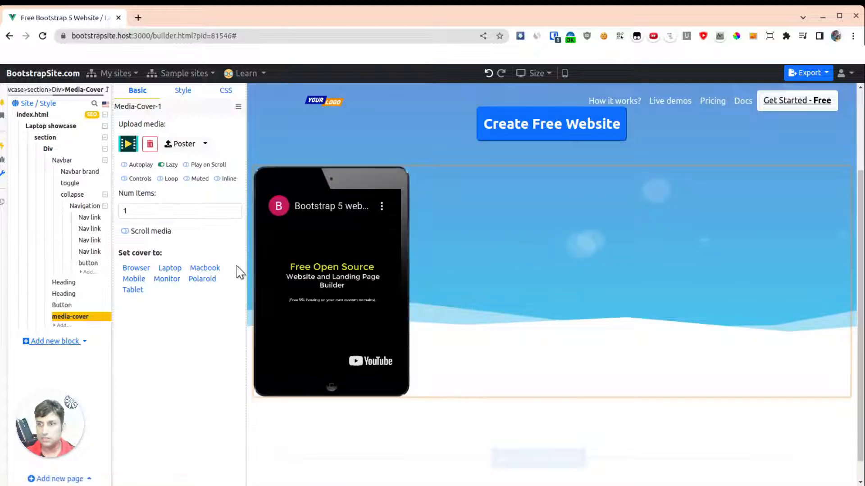
left_click(156, 281)
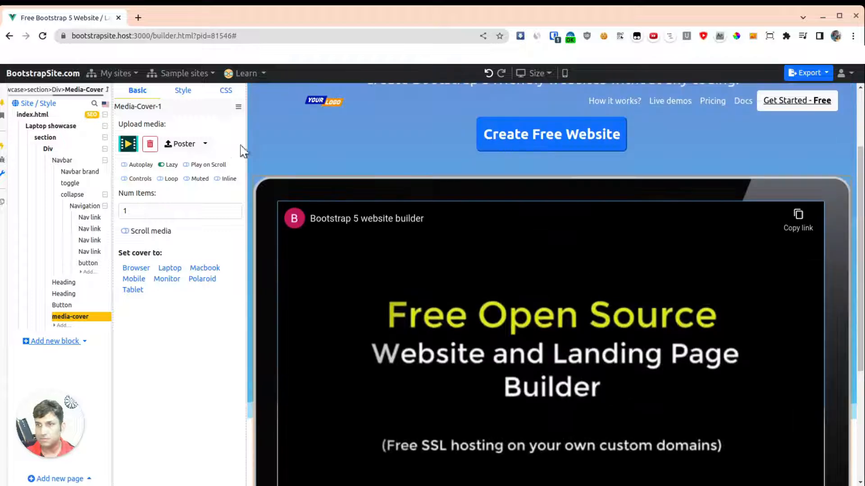
- Try the ready-made media-cover-browser style on the video's media cover and replace it with media-cover-laptop
left_click(183, 90)
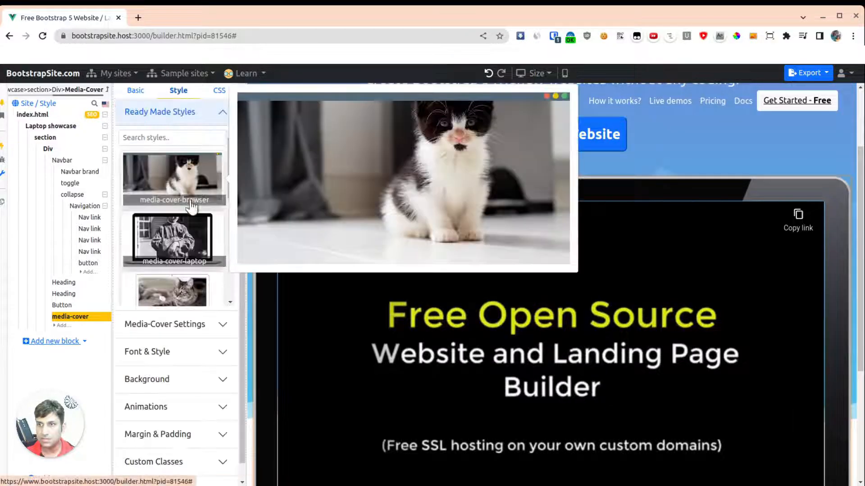
left_click(202, 198)
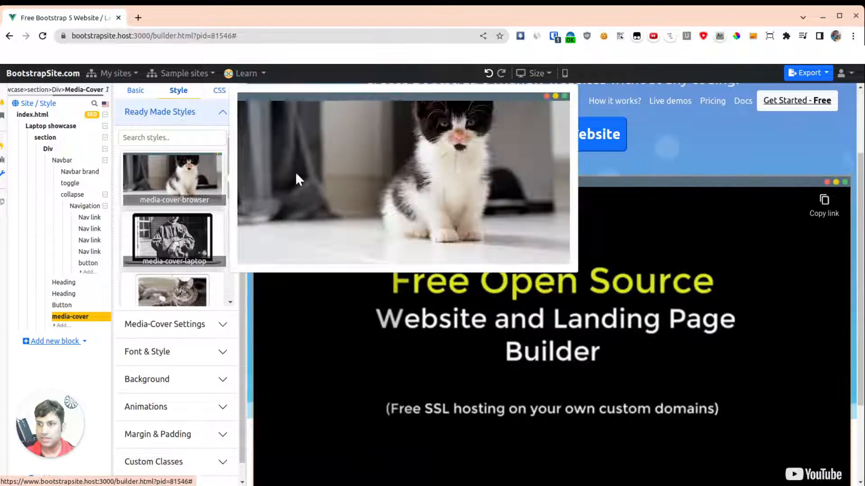
scroll(463, 254, "down", 3)
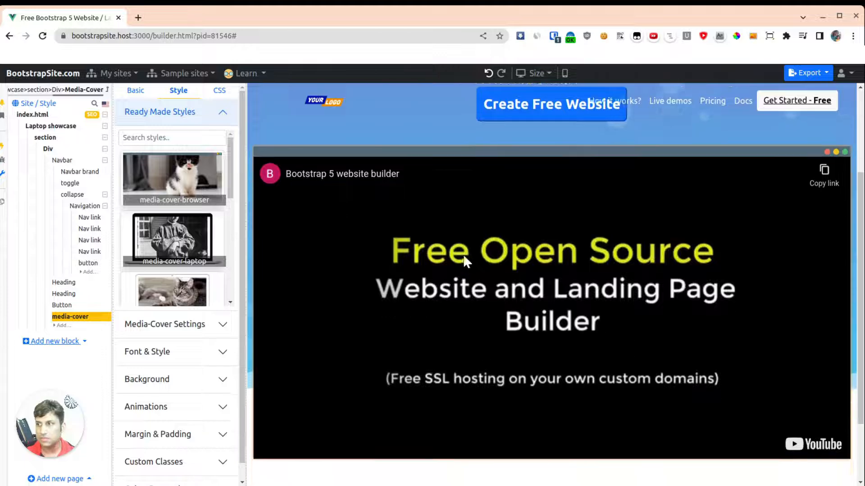
scroll(479, 320, "up", 4)
mouse_move(188, 248)
scroll(187, 246, "down", 1)
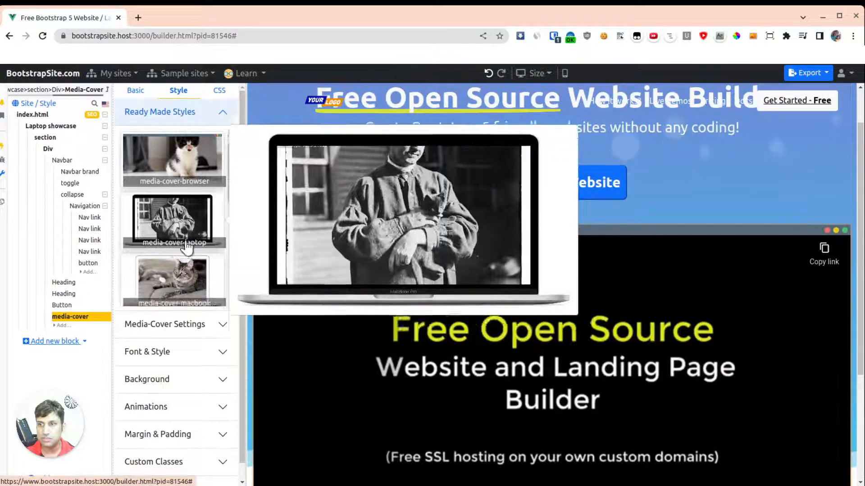
left_click(187, 203)
scroll(333, 270, "down", 2)
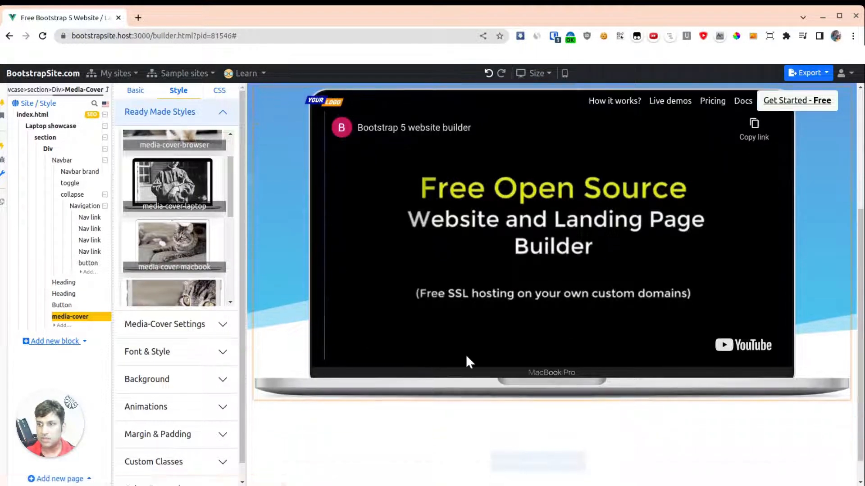
- Try the heading-squiggly and heading-marker styles on the Free Open Source Website Builder heading, and apply heading-highlight
scroll(466, 355, "up", 5)
left_click(423, 161)
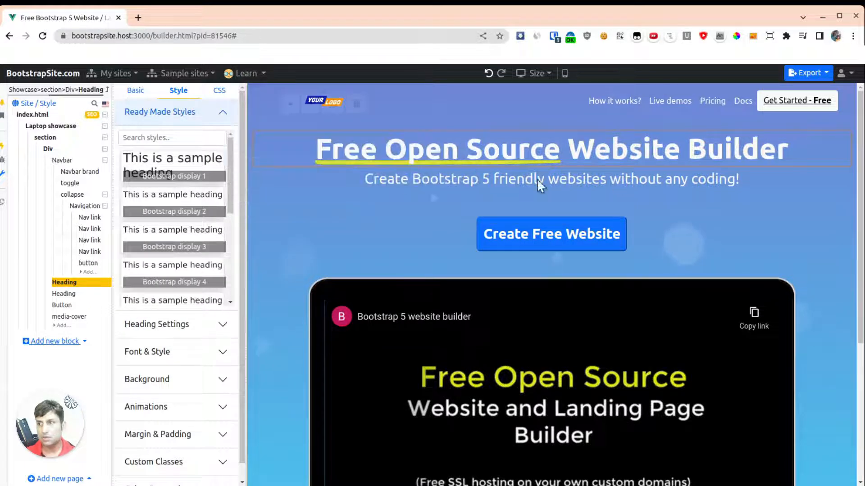
scroll(184, 225, "down", 5)
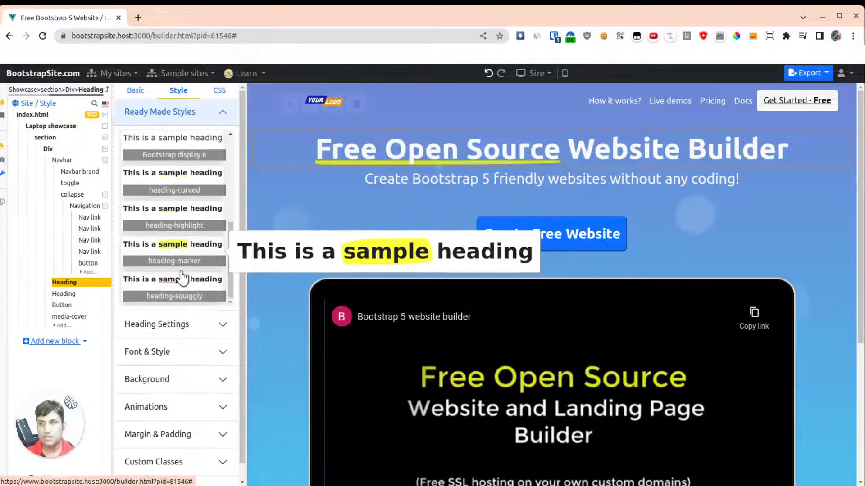
left_click(180, 285)
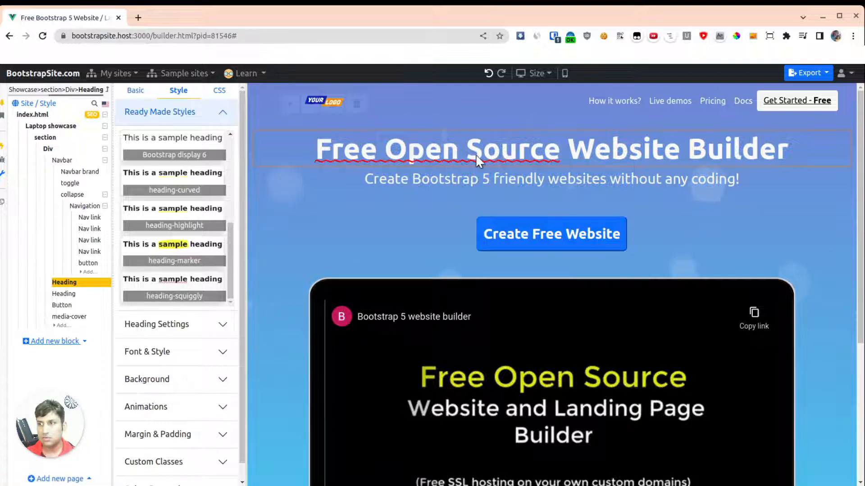
left_click(168, 254)
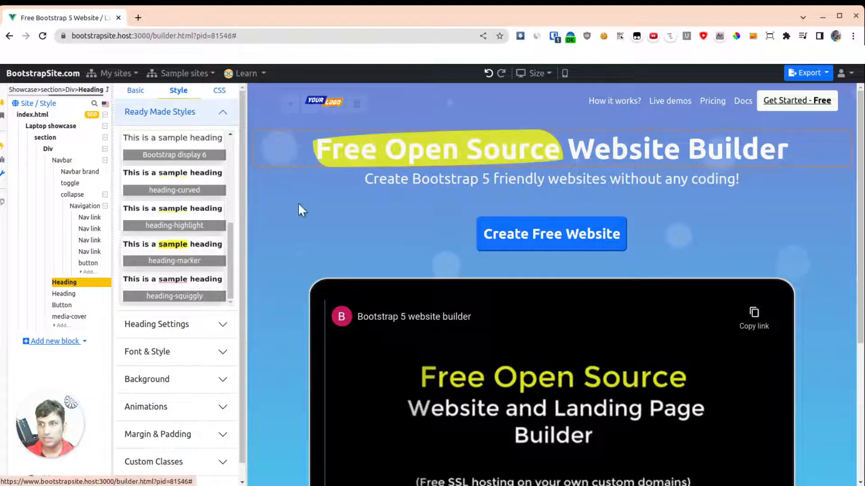
left_click(182, 223)
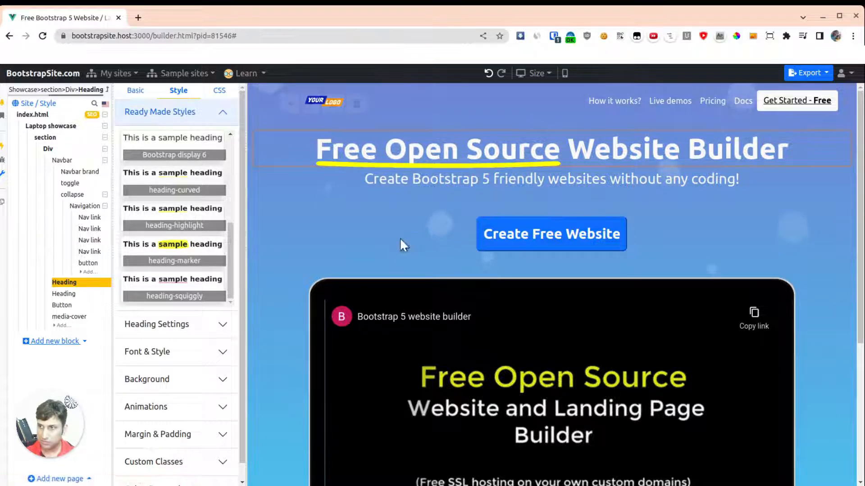
left_click(284, 243)
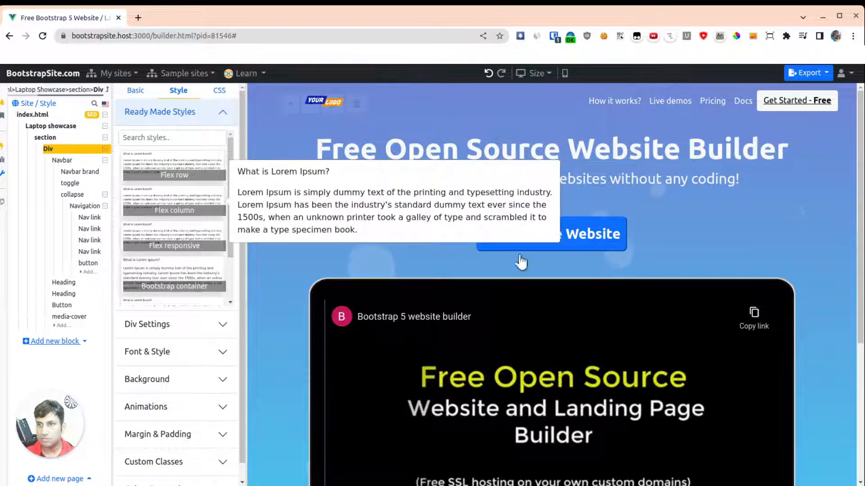
- Change the particle effect animation of the Laptop showcase section from circles to Vertex and check it on the page
left_click(46, 139)
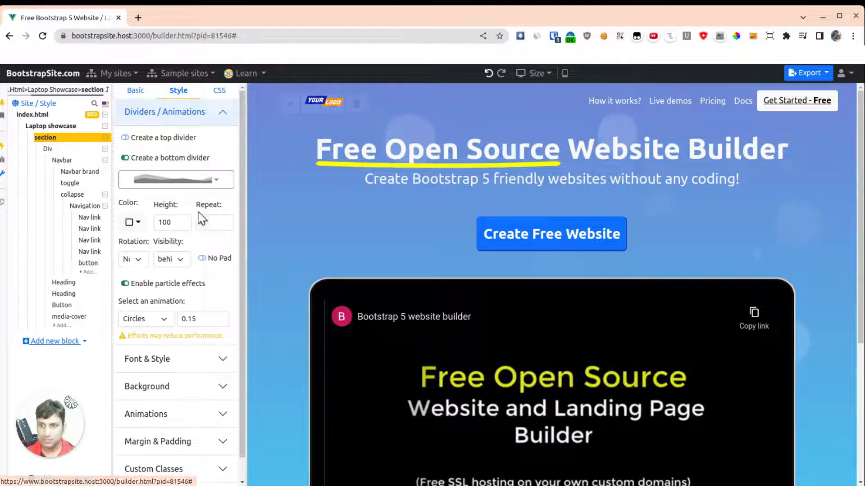
scroll(171, 203, "down", 1)
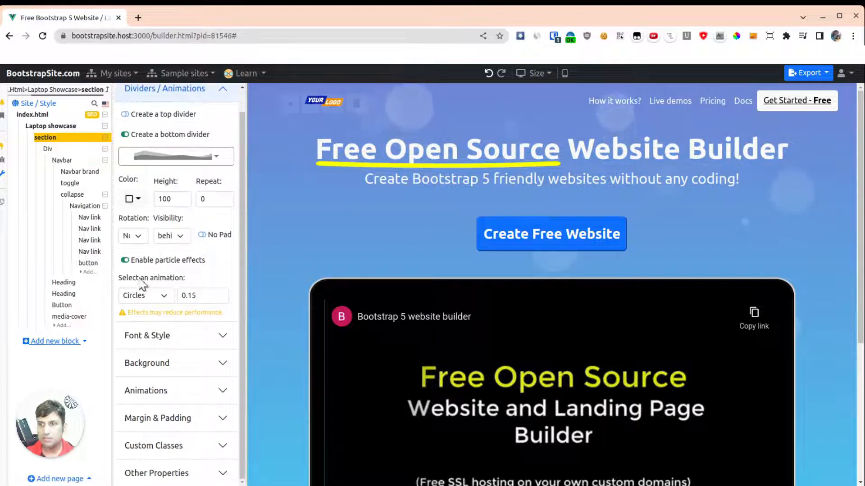
left_click(150, 299)
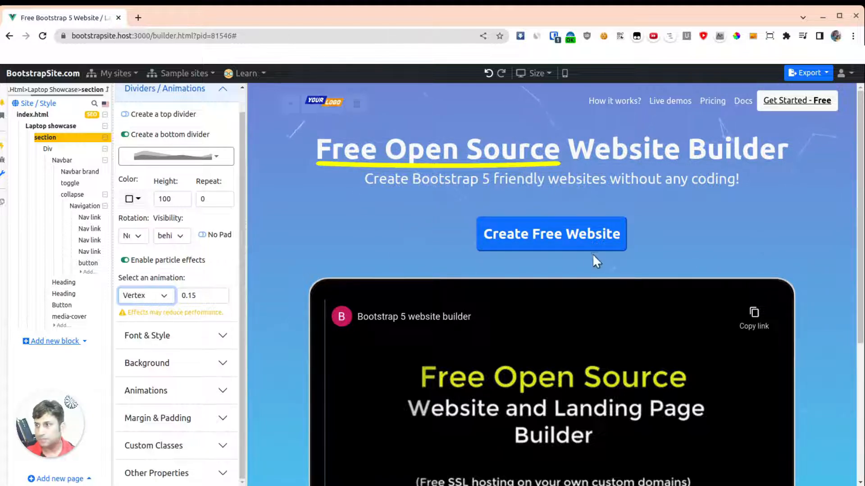
scroll(406, 252, "down", 4)
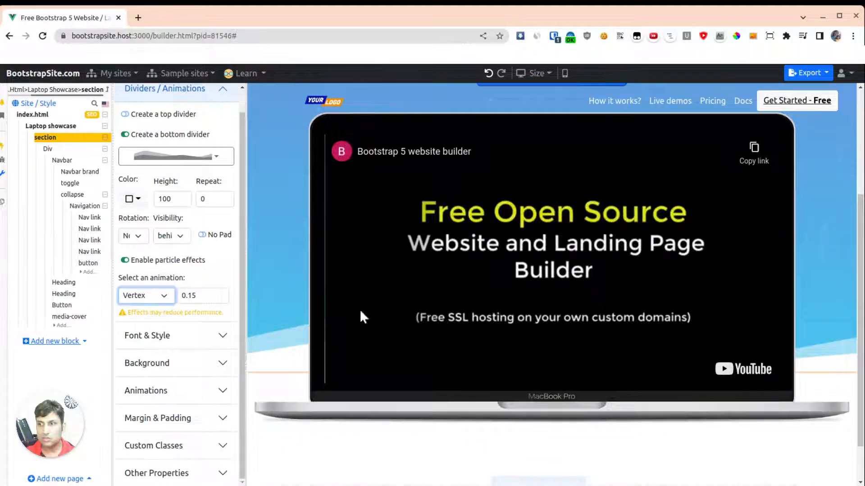
scroll(262, 346, "up", 2)
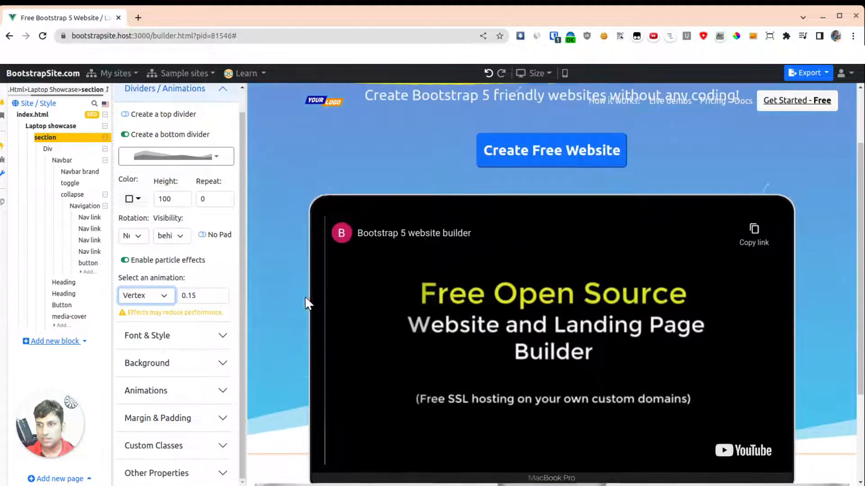
- Delete the media-cover element holding the laptop video from the Laptop showcase block
left_click(352, 208)
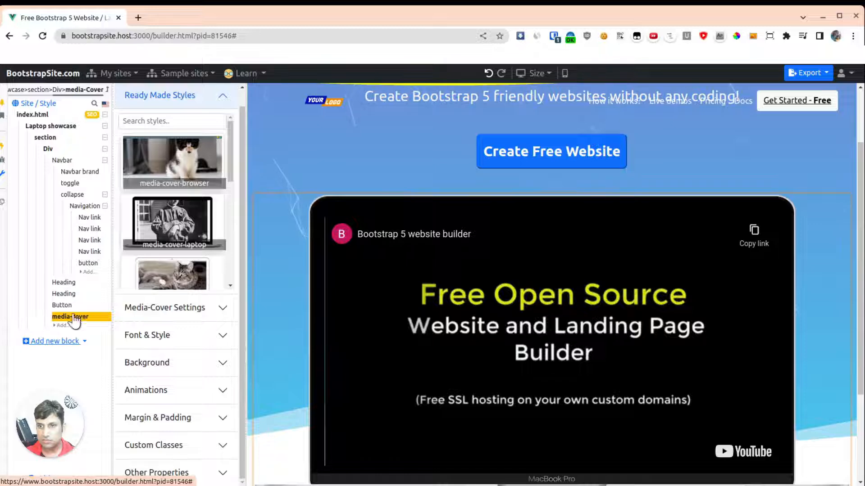
left_click(46, 317)
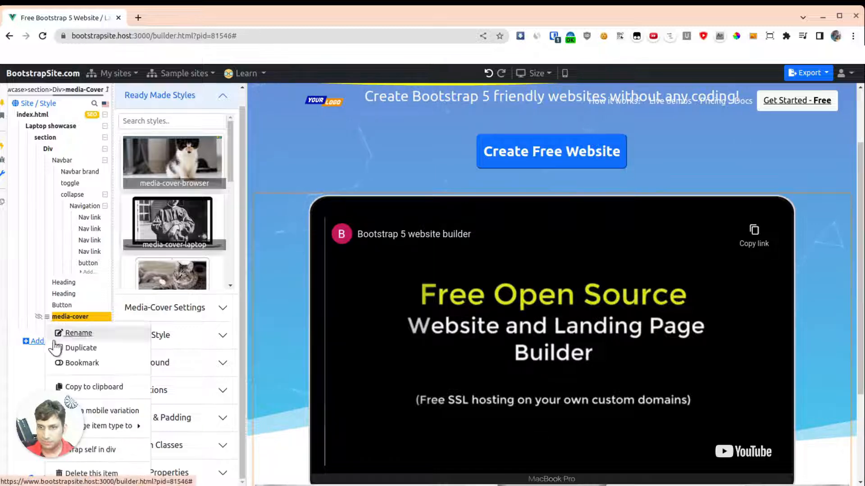
left_click(84, 475)
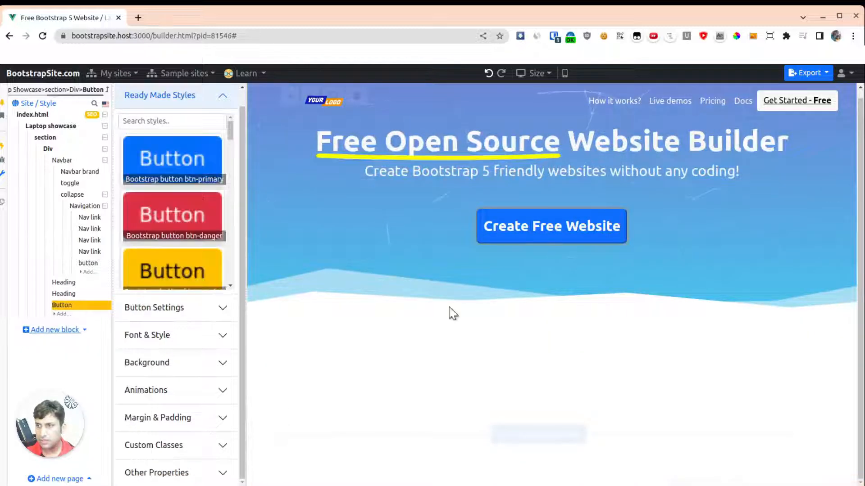
- Try a layered slanted curve and the layered peaks as the section's bottom divider, and apply the layered bumpy wave shape
left_click(353, 296)
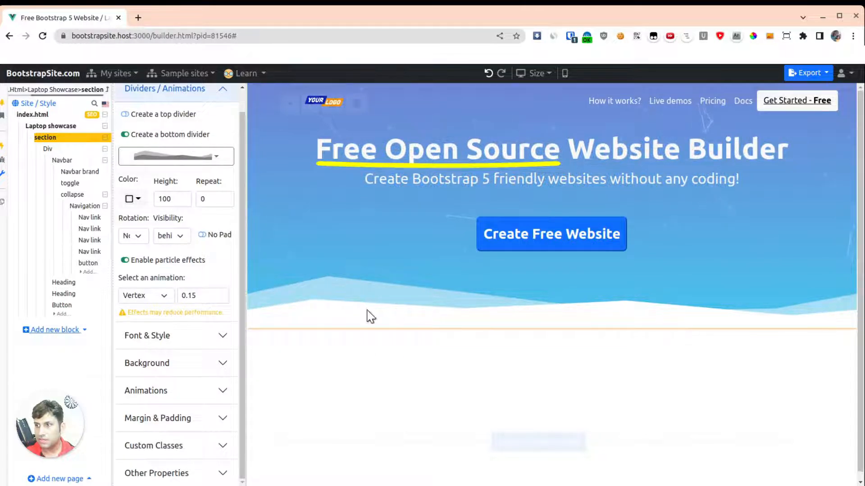
left_click(174, 156)
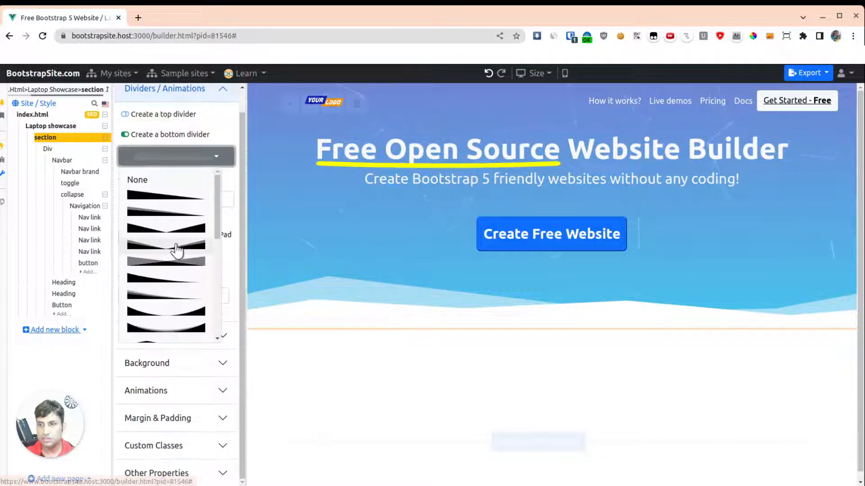
scroll(180, 229, "down", 3)
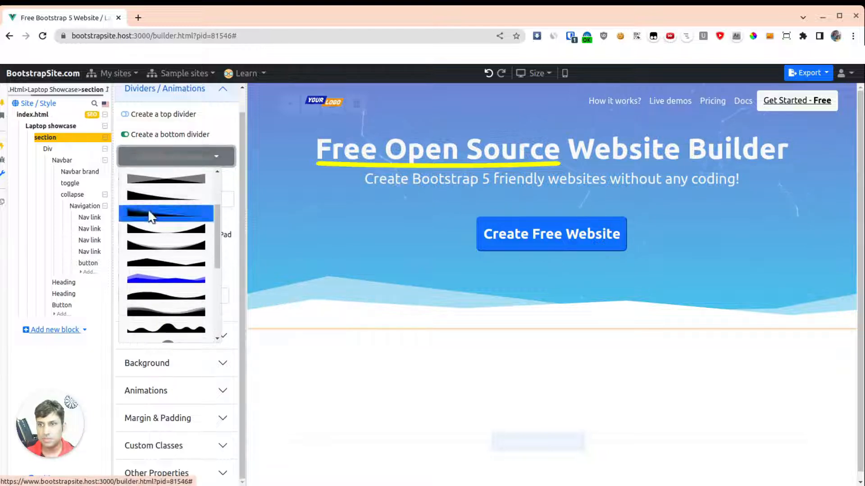
left_click(150, 212)
left_click(168, 163)
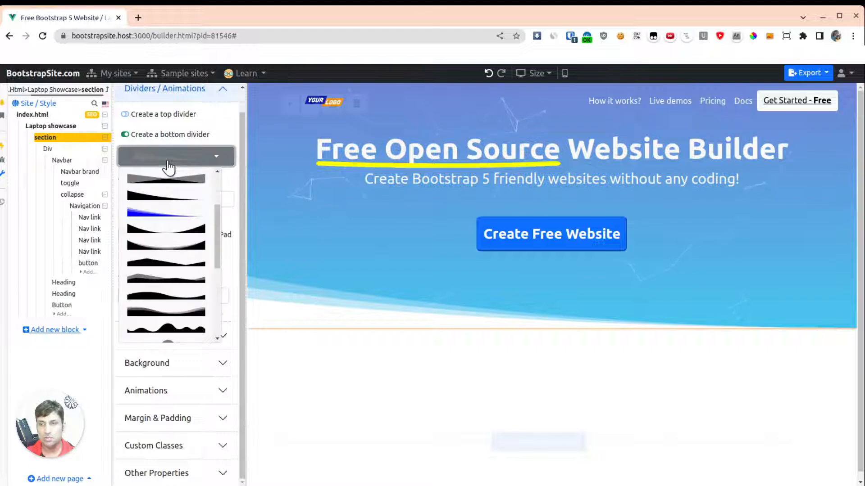
left_click(158, 261)
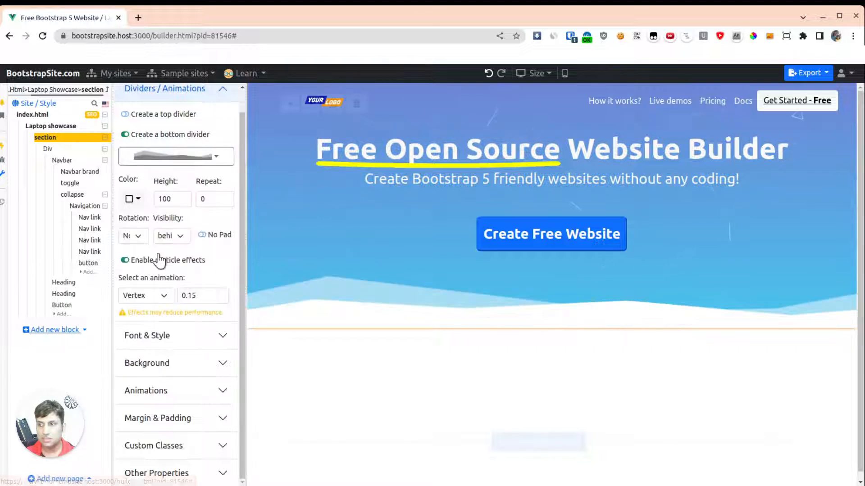
left_click(175, 155)
scroll(178, 288, "down", 1)
left_click(178, 292)
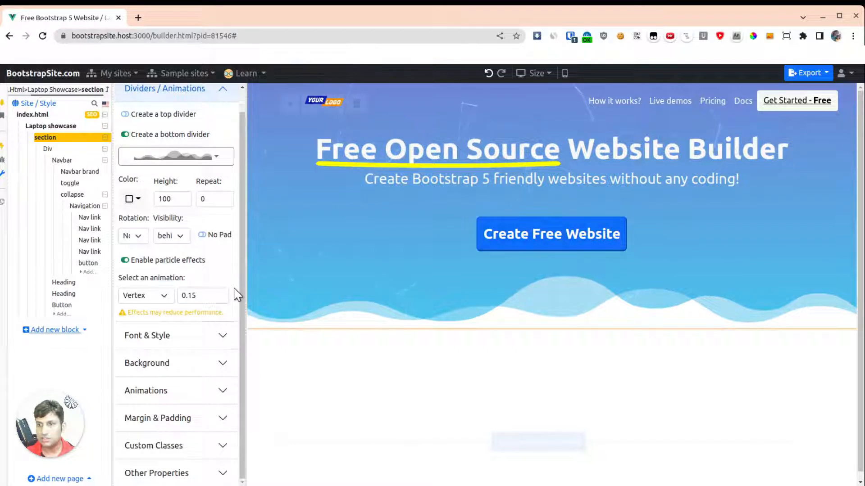
- Apply the Happy Acid gradient to the section's background and change its first colour to lime green
left_click(155, 366)
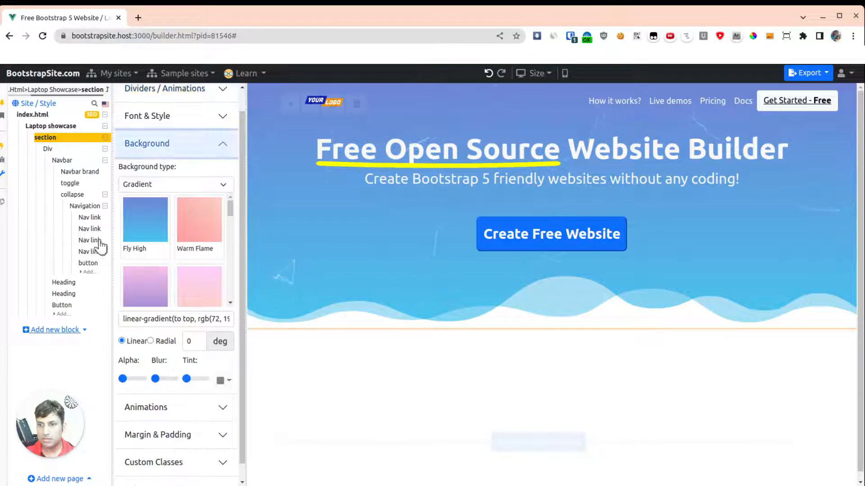
scroll(193, 238, "down", 6)
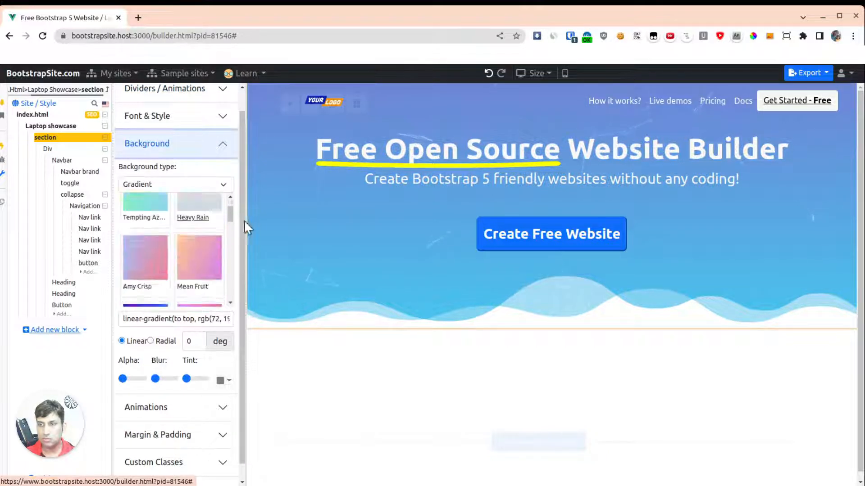
scroll(232, 221, "down", 3)
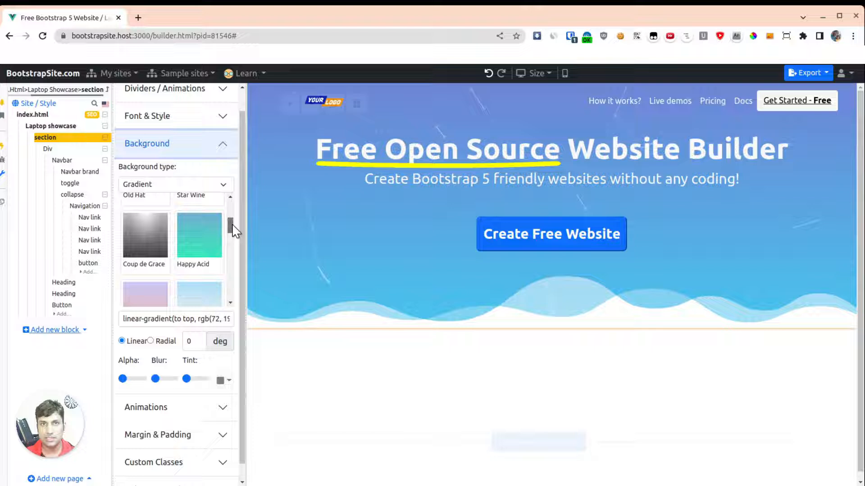
left_click(218, 245)
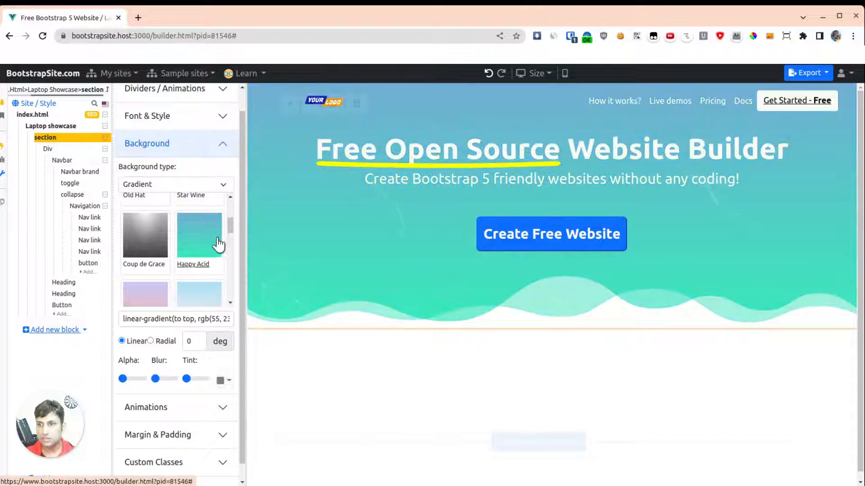
left_click(218, 246)
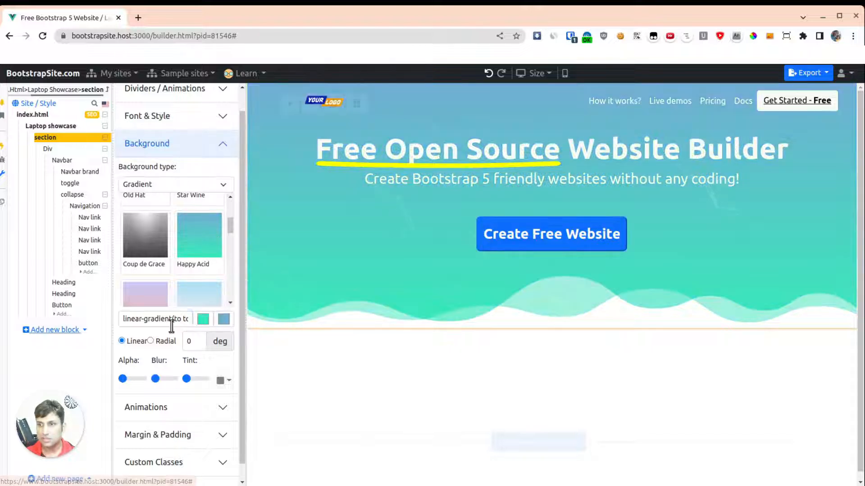
left_click(170, 326)
left_click(203, 322)
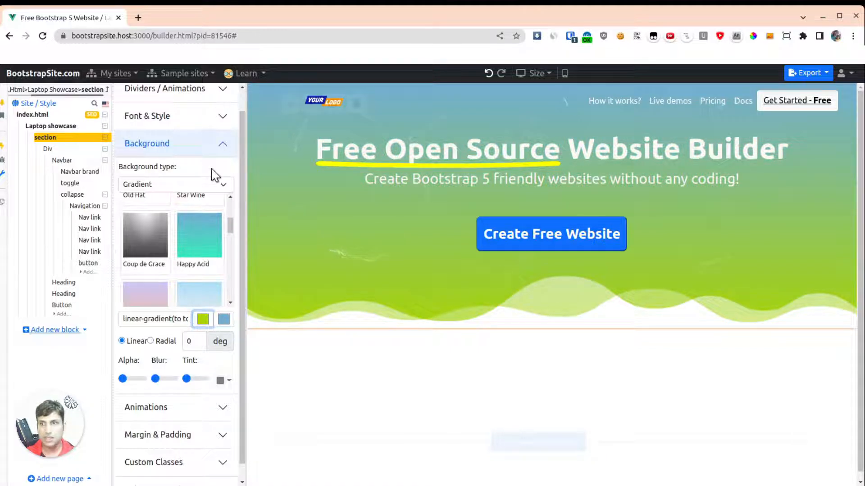
left_click(208, 187)
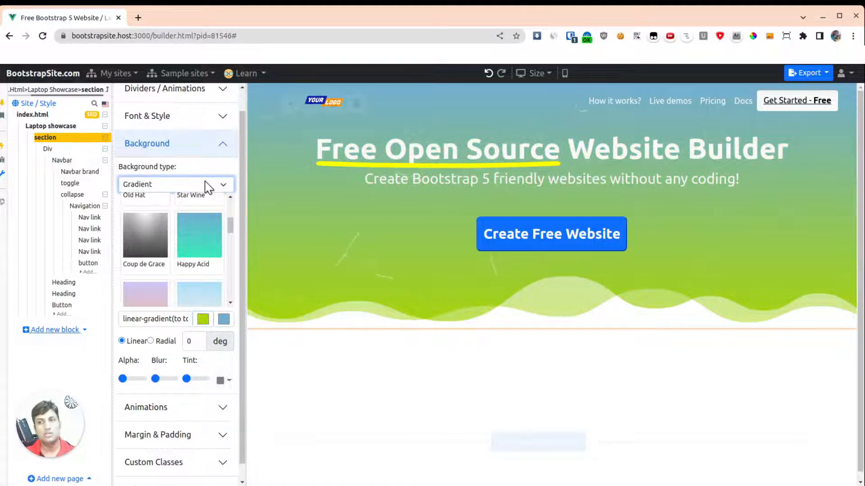
left_click(138, 233)
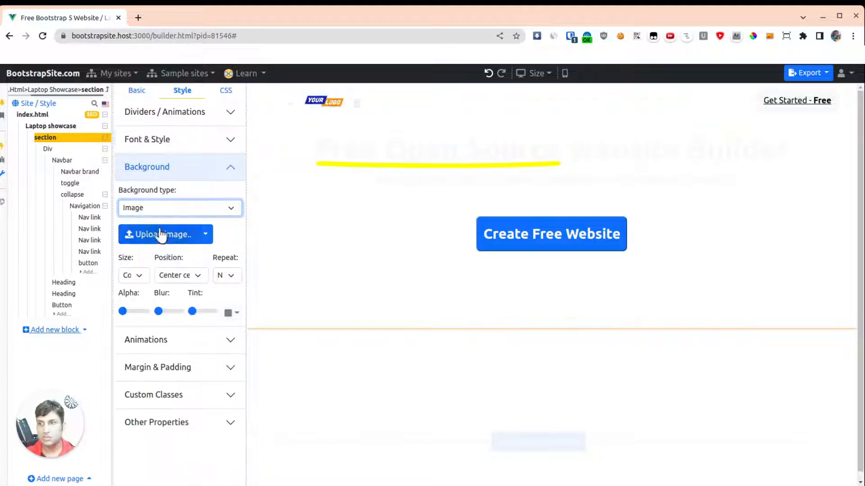
left_click(206, 235)
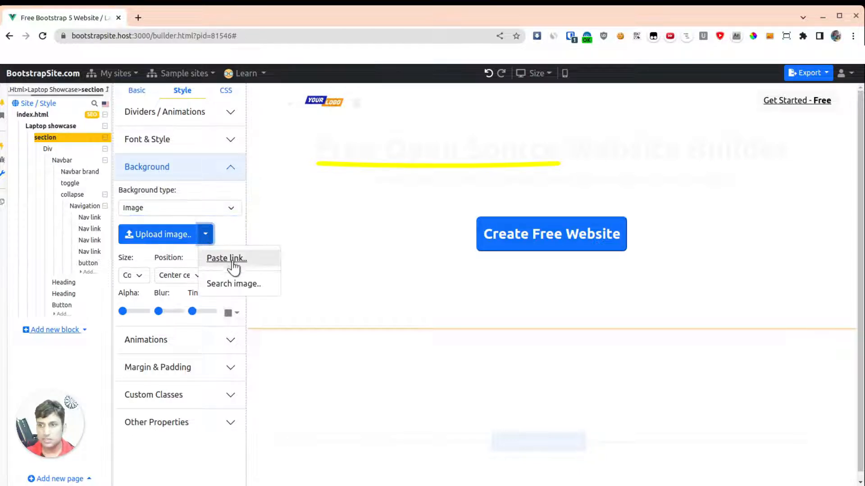
left_click(219, 265)
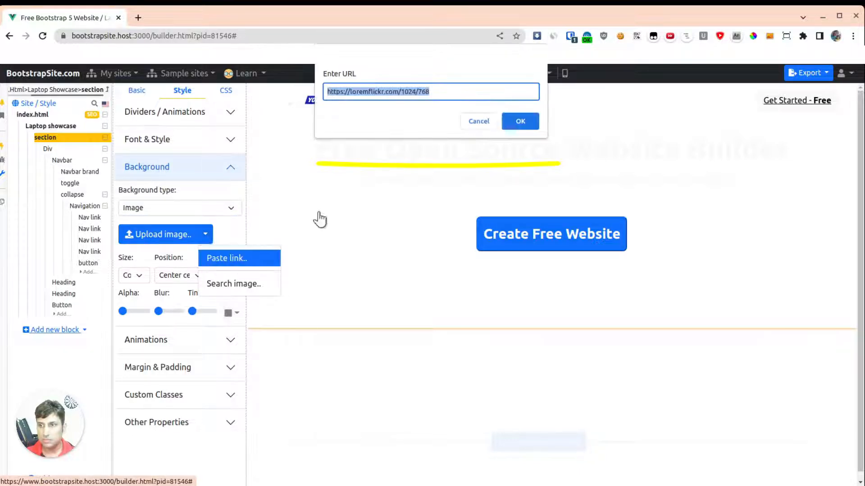
left_click(514, 128)
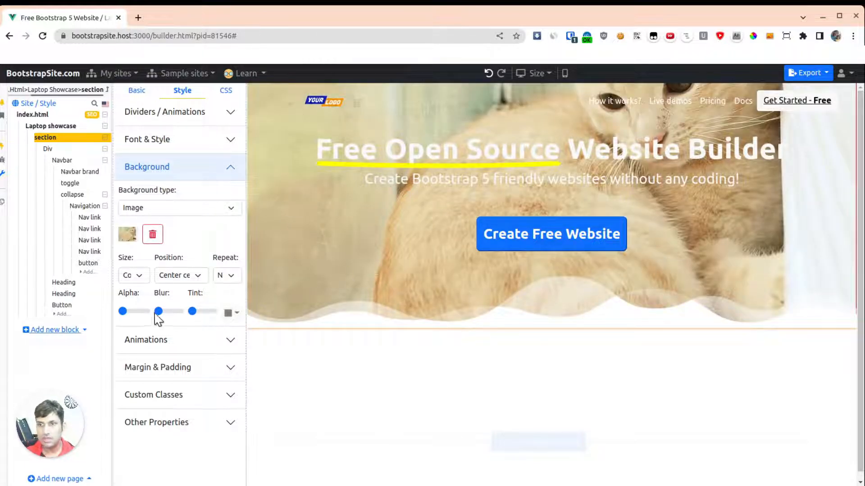
left_click_drag(159, 312, 162, 313)
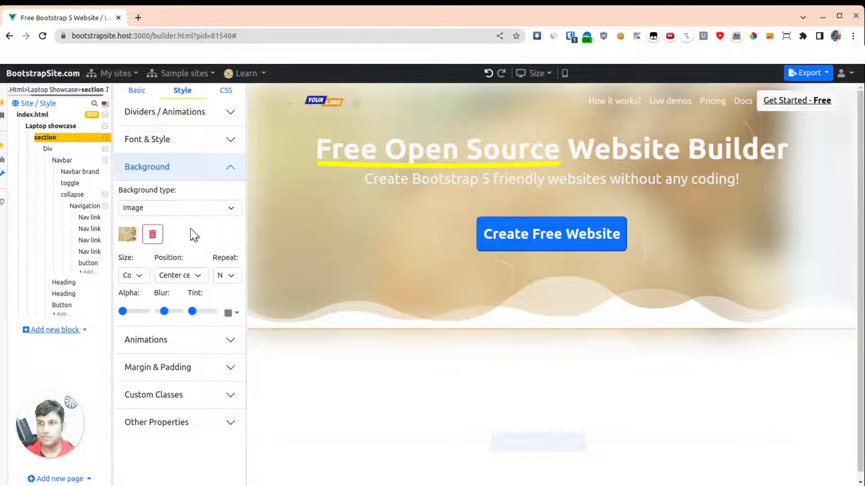
- Add the Features Zigzag block from the Features category to the index.html page
left_click(36, 115)
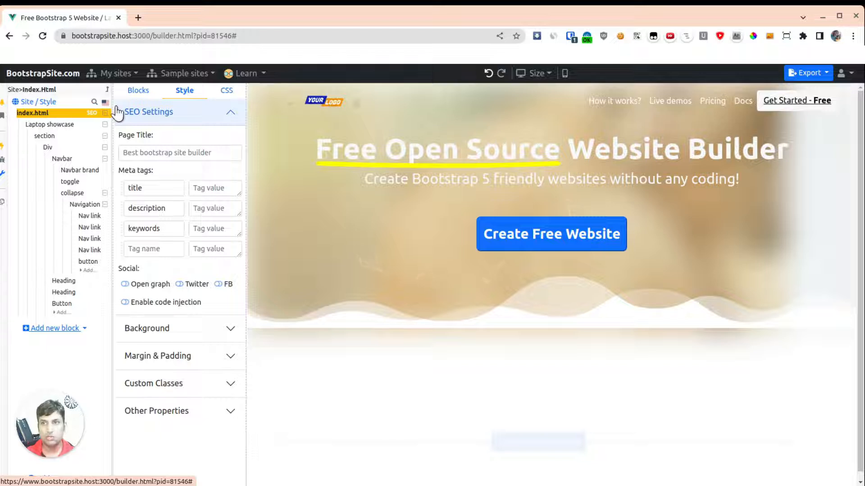
left_click(138, 93)
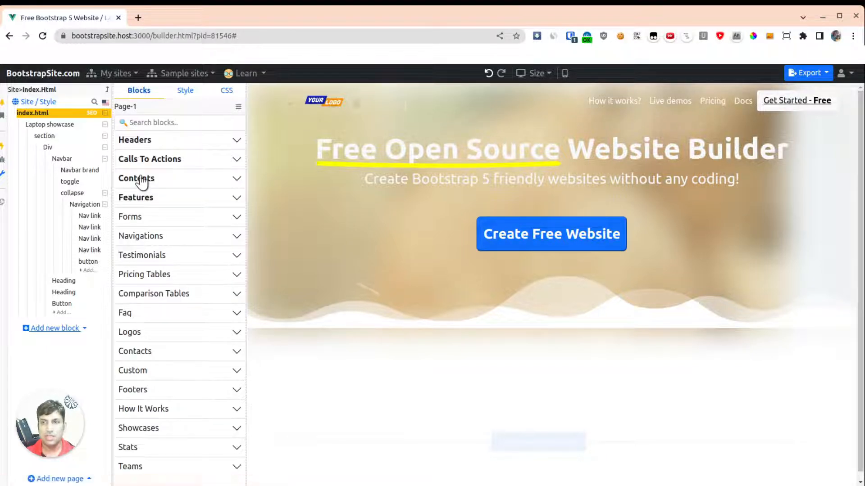
left_click(143, 200)
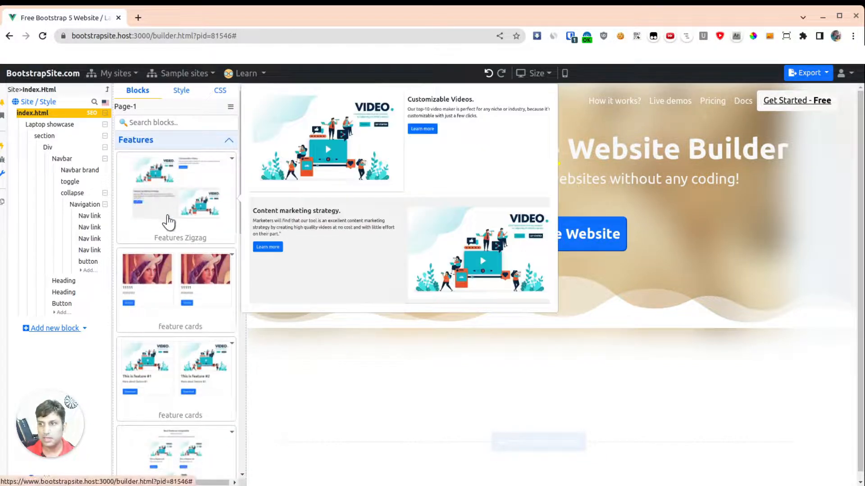
left_click(162, 185)
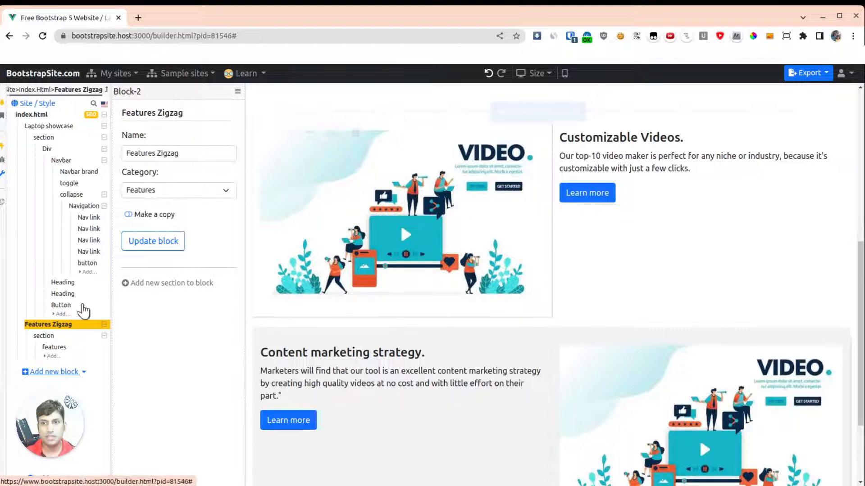
left_click(60, 347)
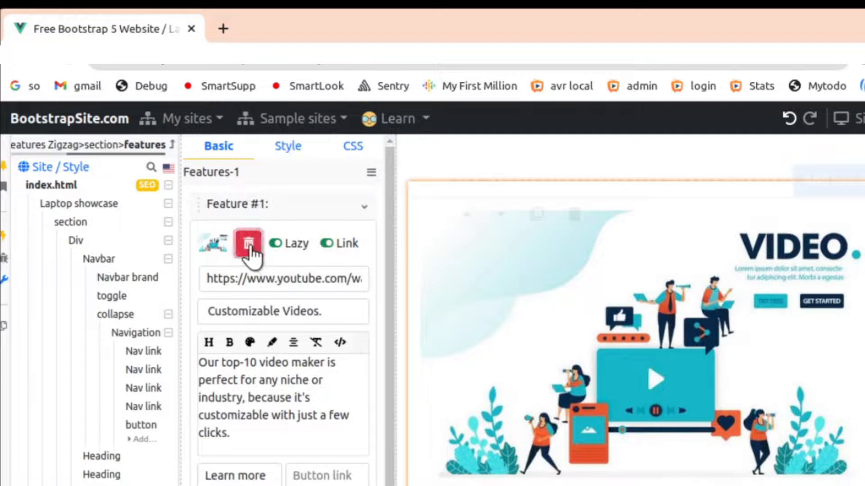
left_click(154, 152)
left_click(315, 240)
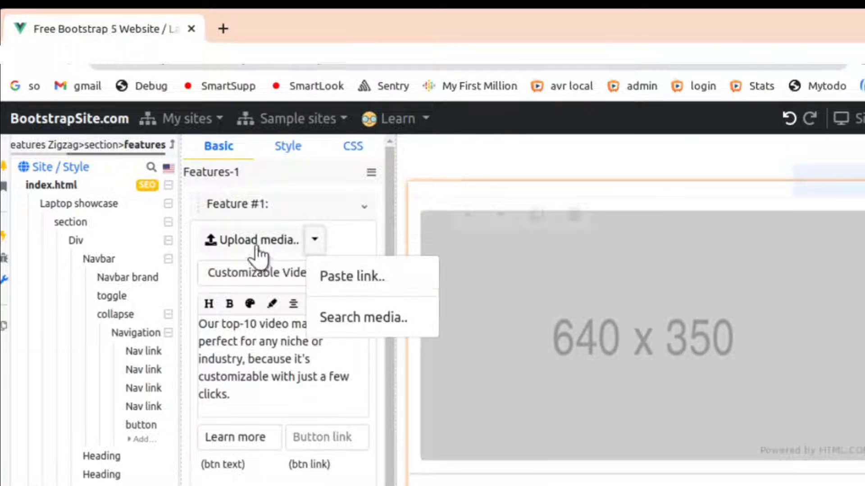
left_click(344, 276)
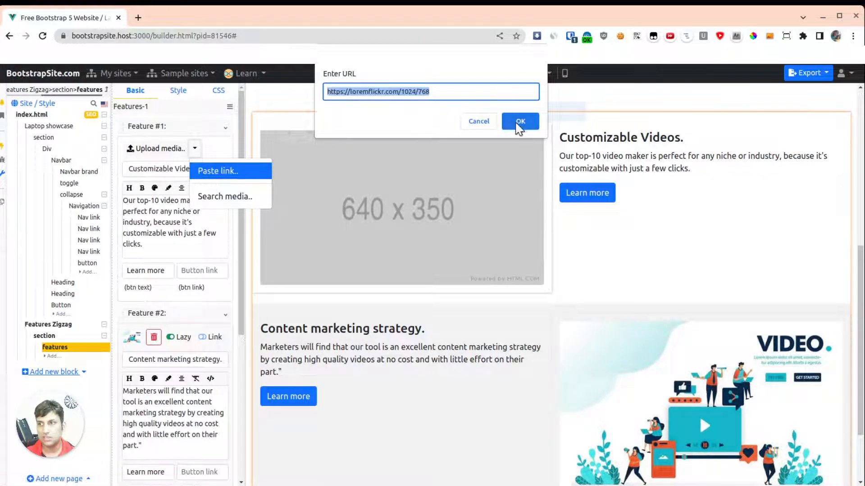
left_click(519, 124)
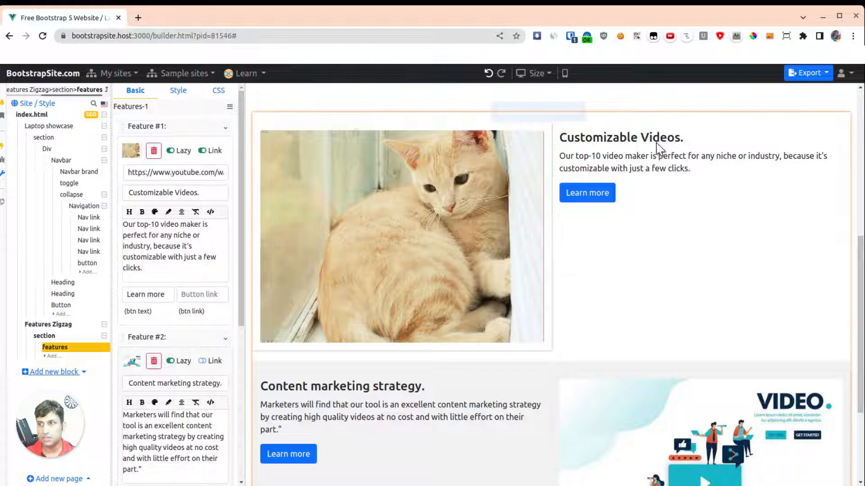
- Change Feature #1's title to "This is Feature #1" and its description to "Change description"
triple_click(195, 194)
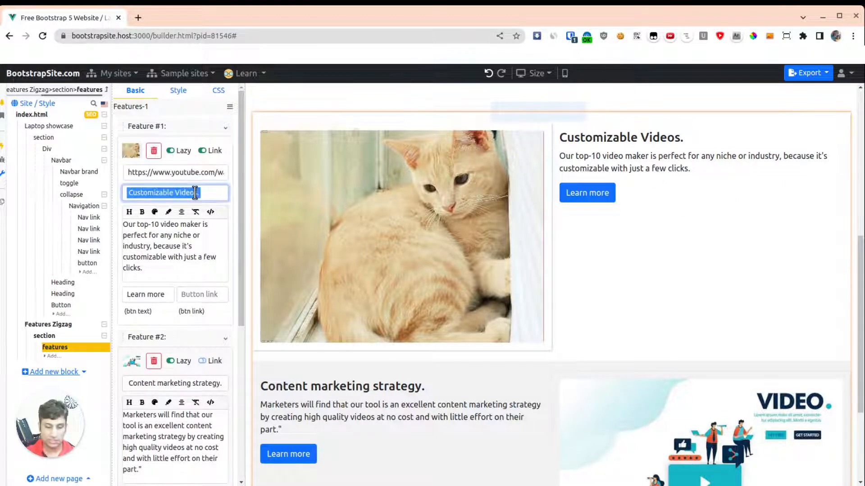
type("This is Feature #1")
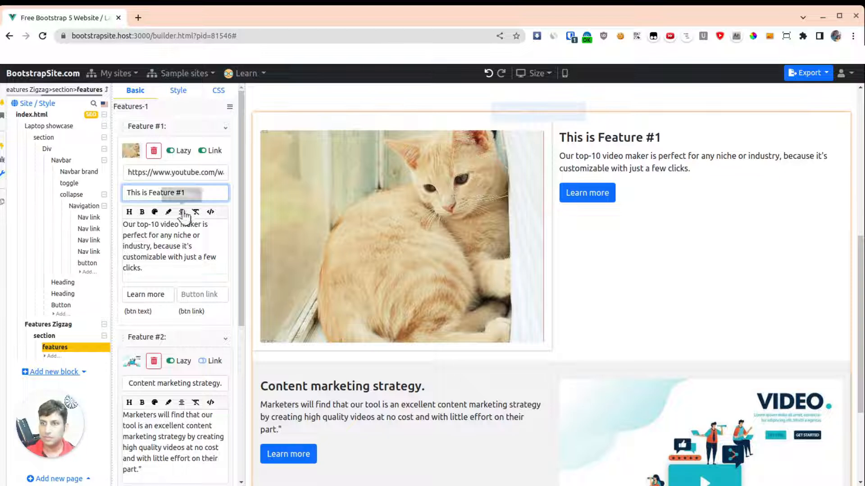
left_click(181, 238)
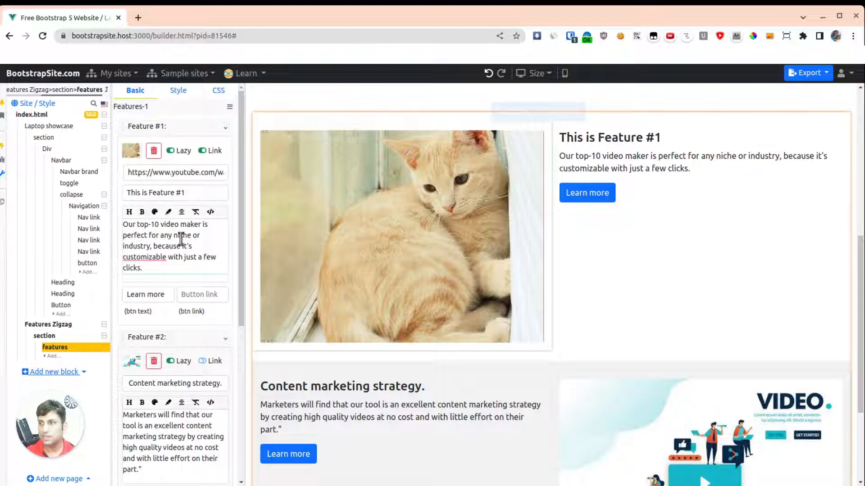
key("ctrl+a")
type("Ch")
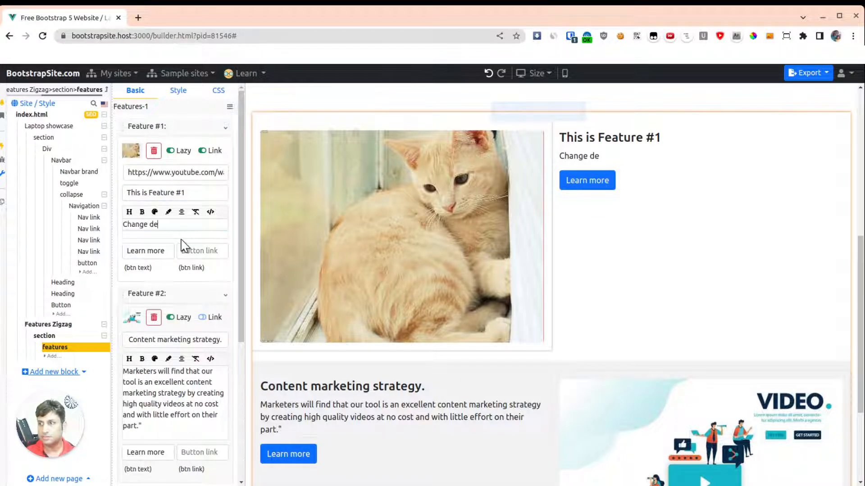
double_click(160, 252)
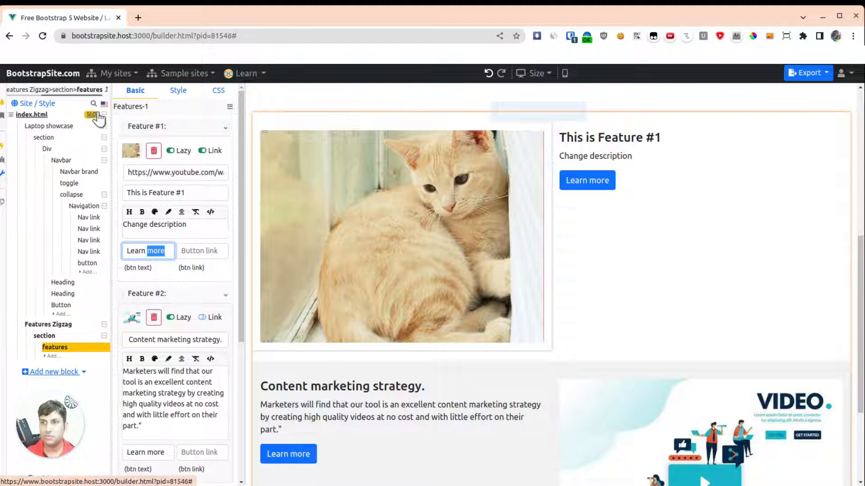
- Try the features-cards ready-made style on the features element
left_click(177, 90)
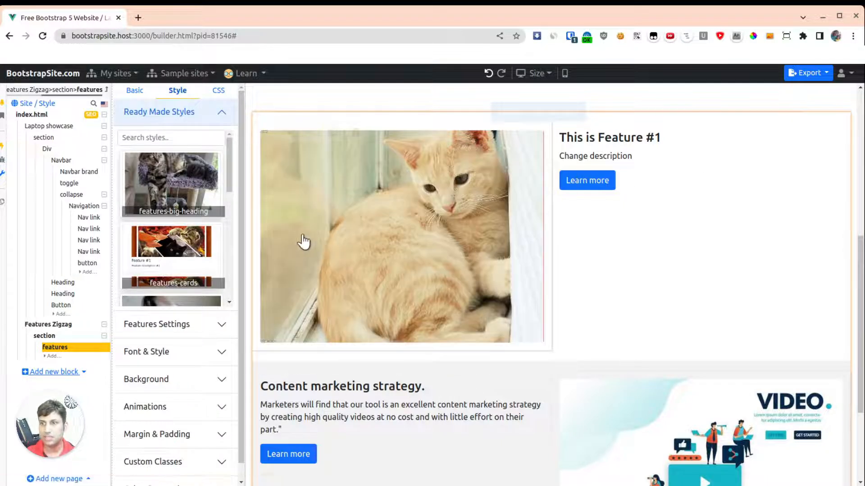
mouse_move(173, 238)
scroll(173, 239, "down", 1)
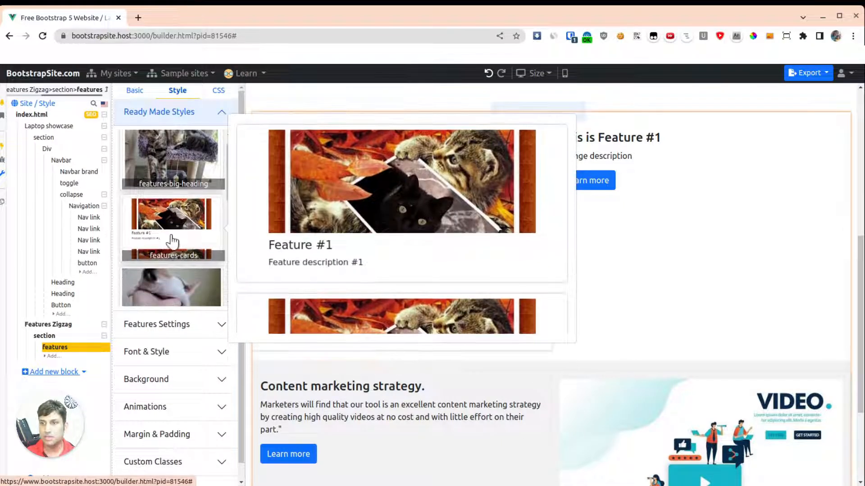
left_click(188, 219)
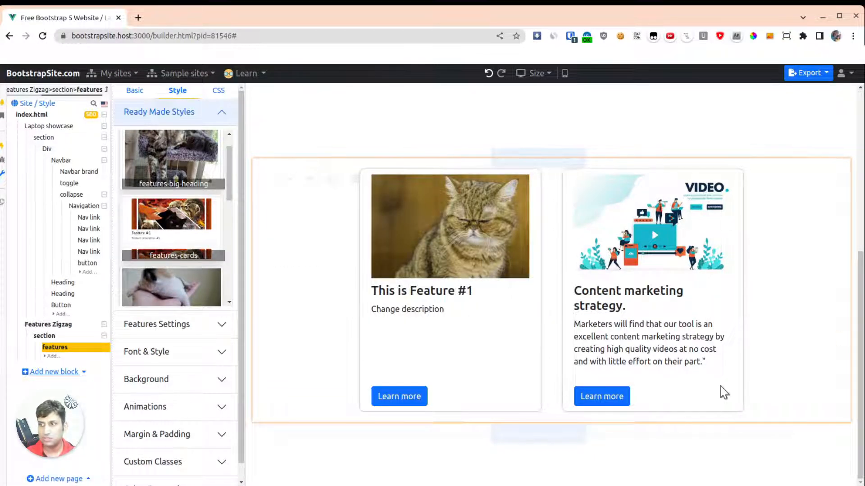
- Try the features-carousel ready-made style, including its second slide, and the features-icons style on the features element
scroll(199, 259, "down", 2)
left_click(199, 258)
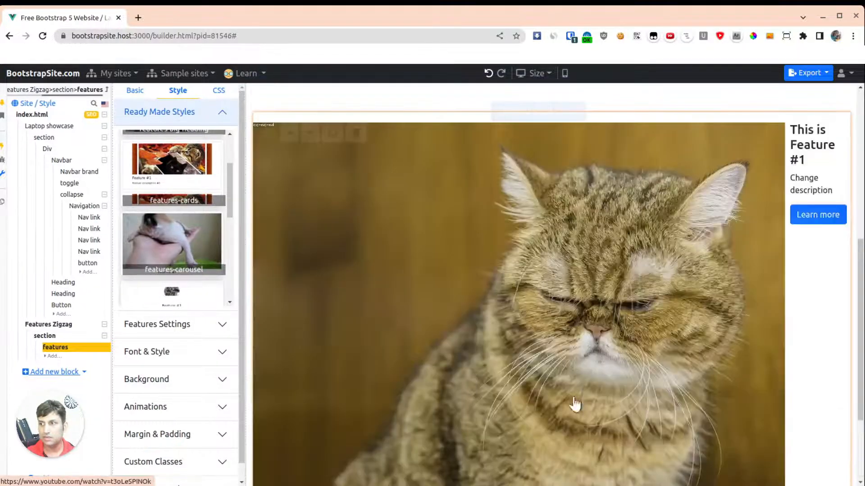
scroll(581, 378, "down", 3)
scroll(619, 432, "up", 3)
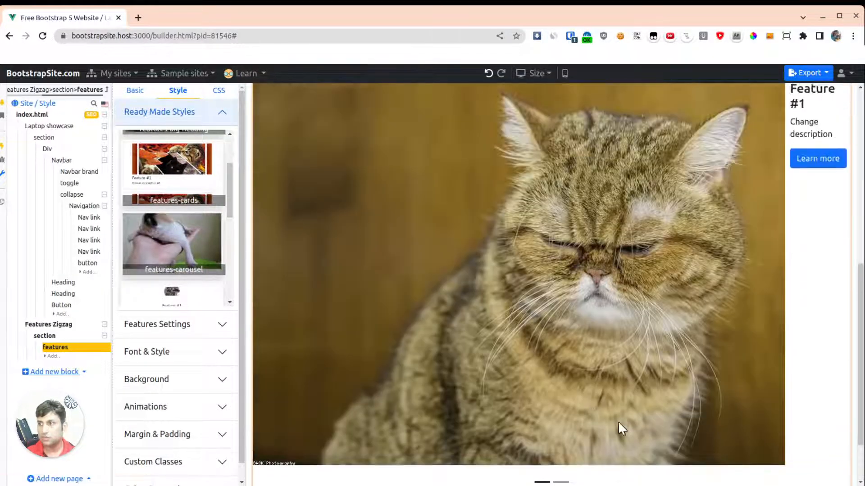
scroll(620, 444, "down", 2)
left_click(561, 435)
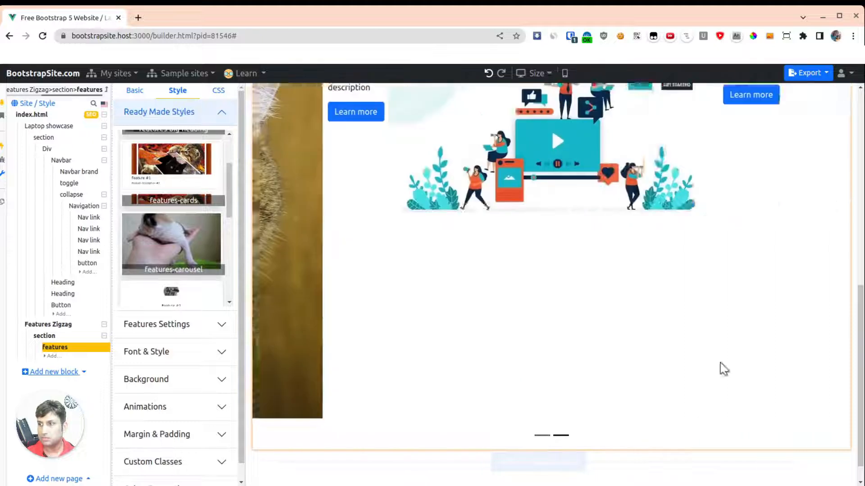
scroll(171, 256, "down", 2)
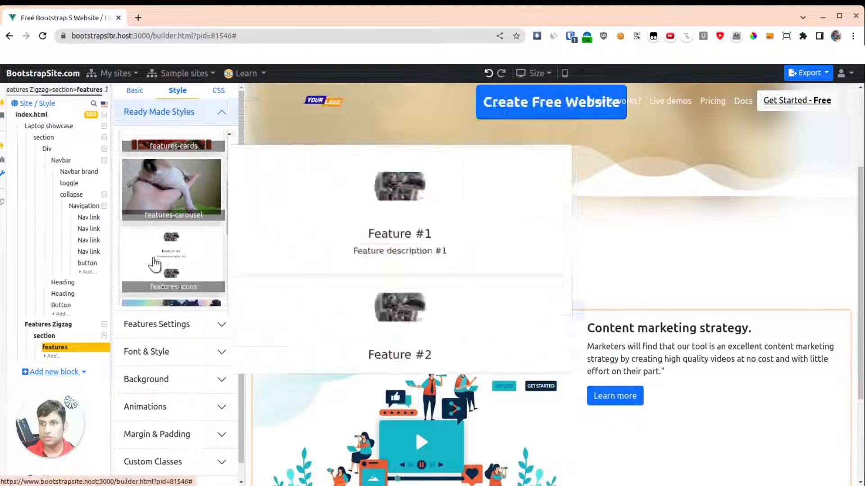
left_click(192, 257)
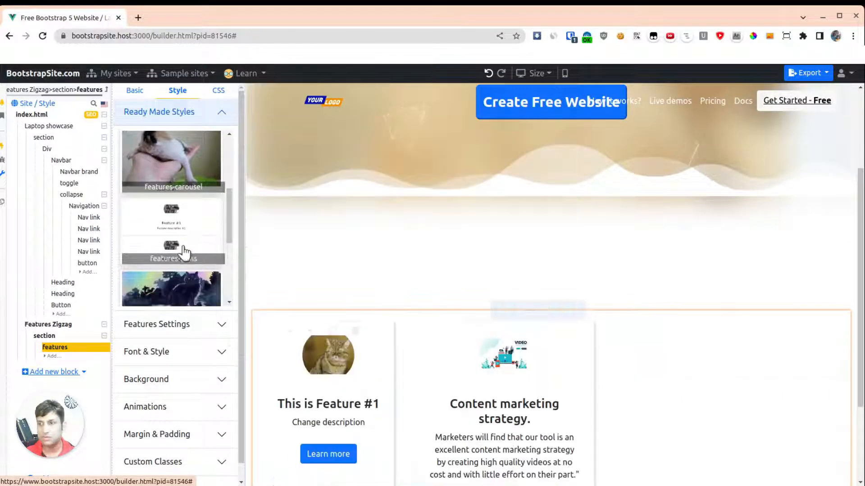
- Apply the features-list ready-made style to the features element
scroll(321, 410, "down", 1)
scroll(211, 261, "down", 2)
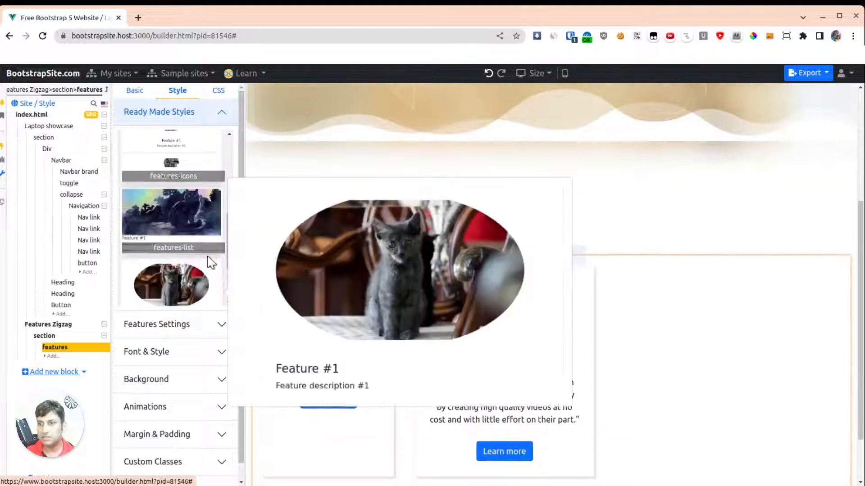
left_click(194, 244)
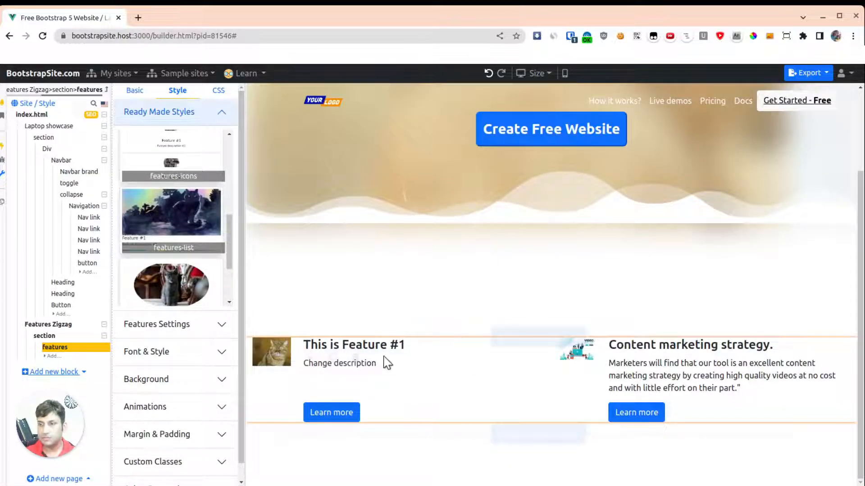
scroll(162, 261, "down", 1)
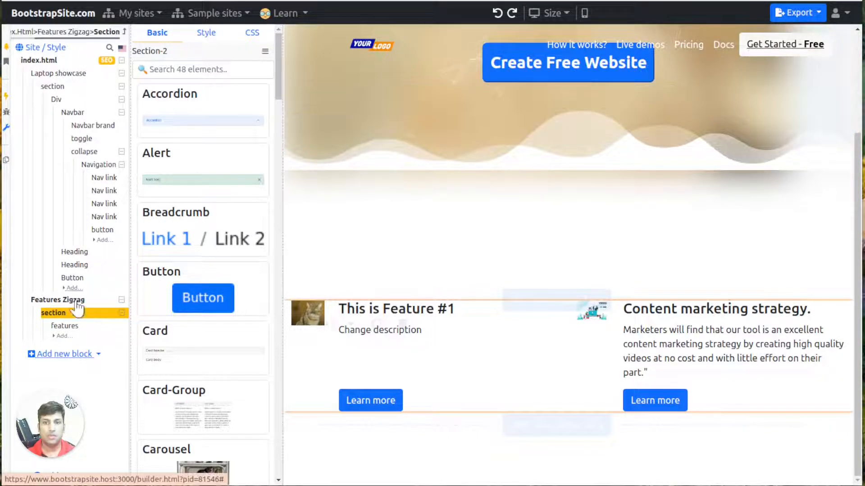
- Add an empty block to the index.html page below the Features Zigzag block
left_click(57, 300)
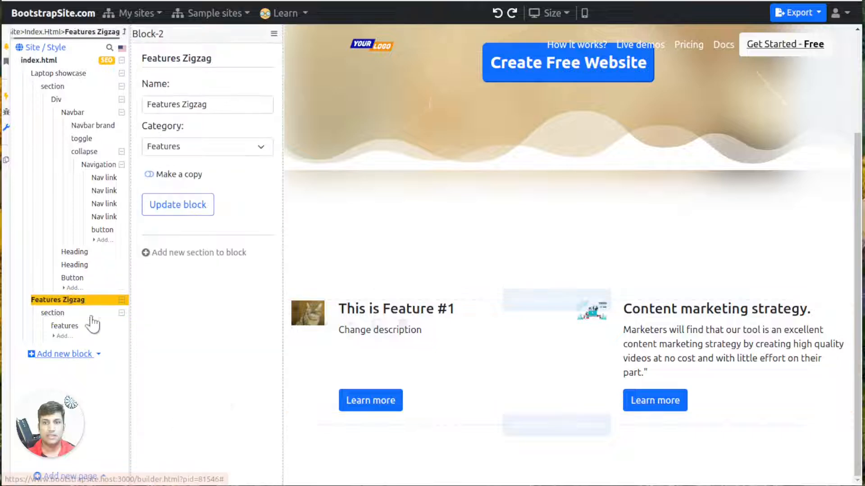
left_click(76, 354)
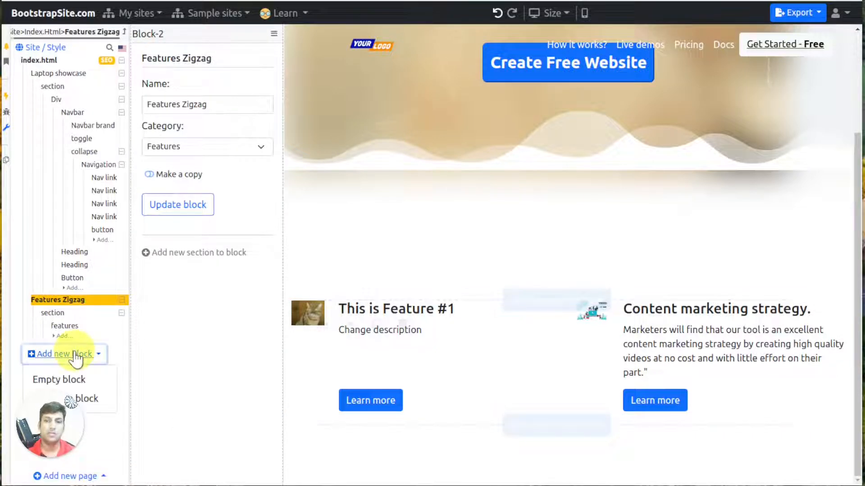
left_click(77, 382)
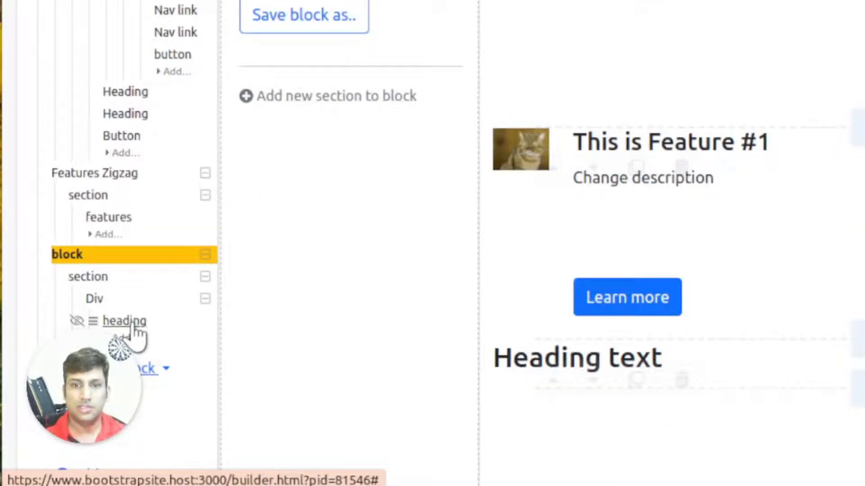
- Add an Alert element to the new block's Div and set its alert type to Info
left_click(76, 386)
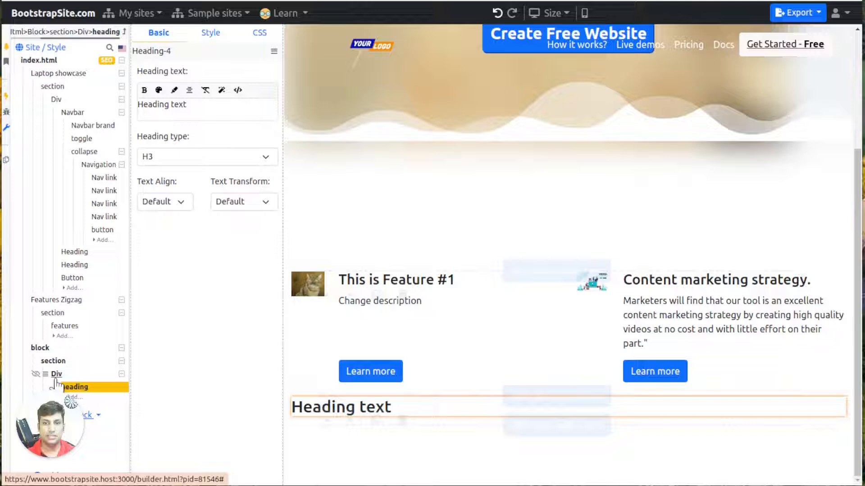
left_click(90, 302)
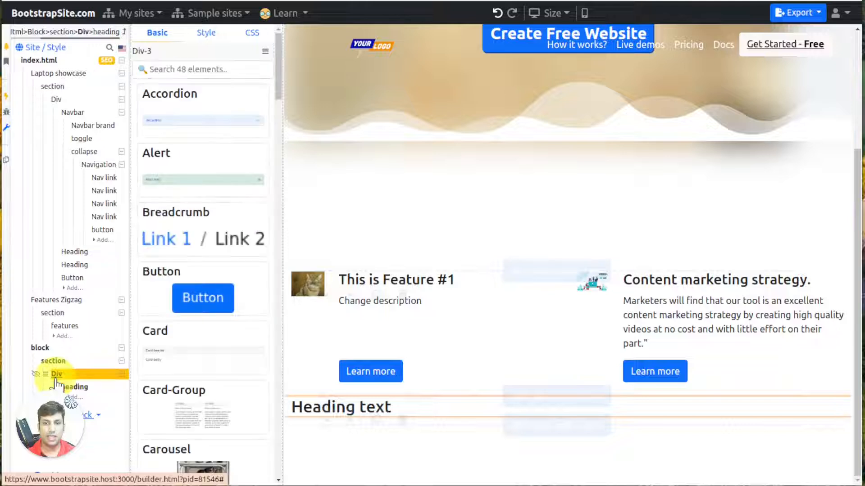
mouse_move(217, 99)
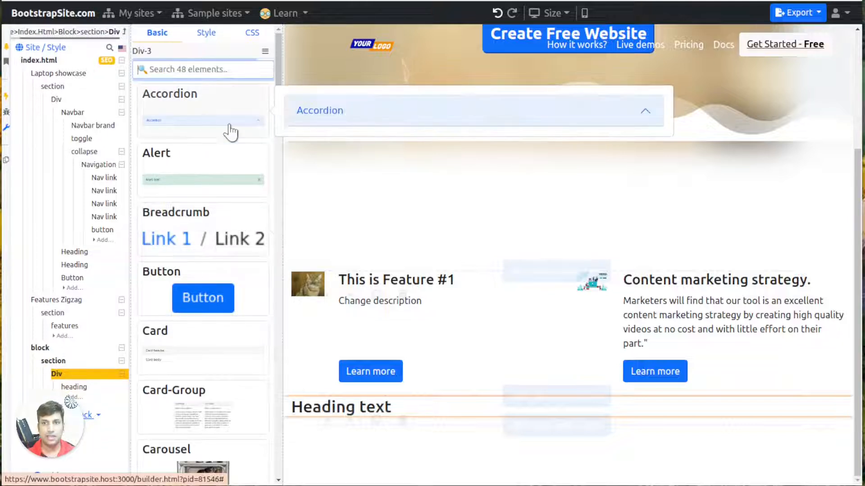
mouse_move(217, 166)
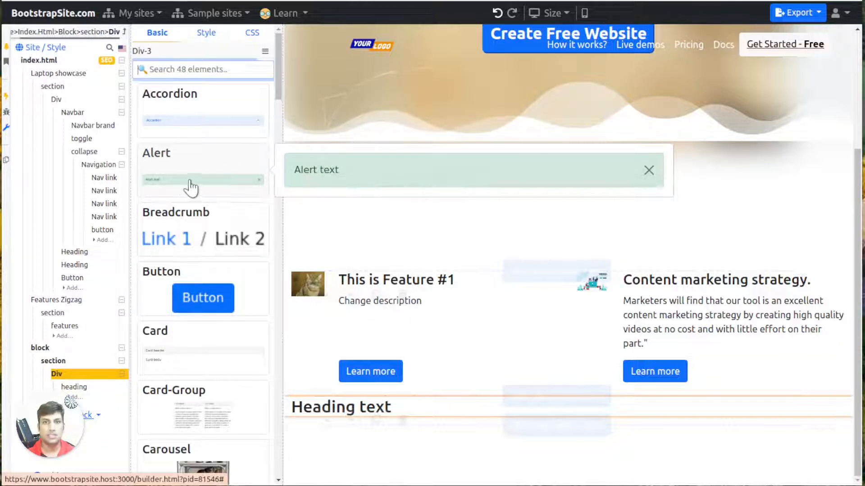
scroll(198, 189, "down", 1)
mouse_move(184, 252)
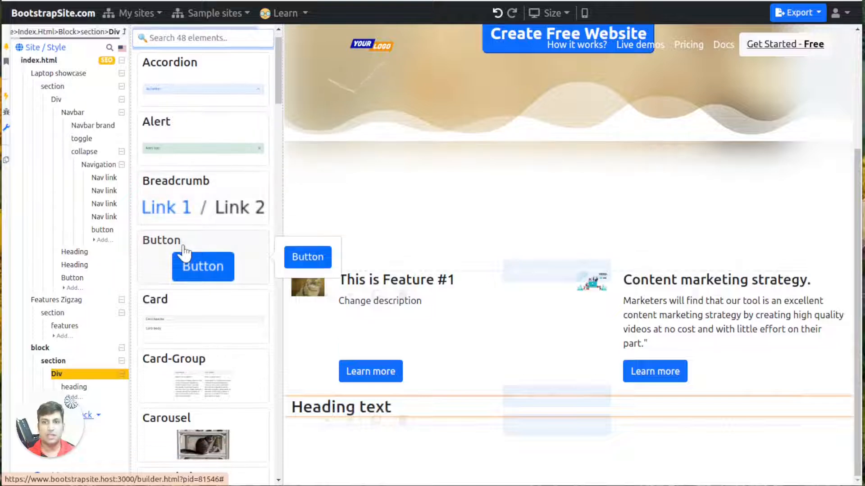
left_click(179, 150)
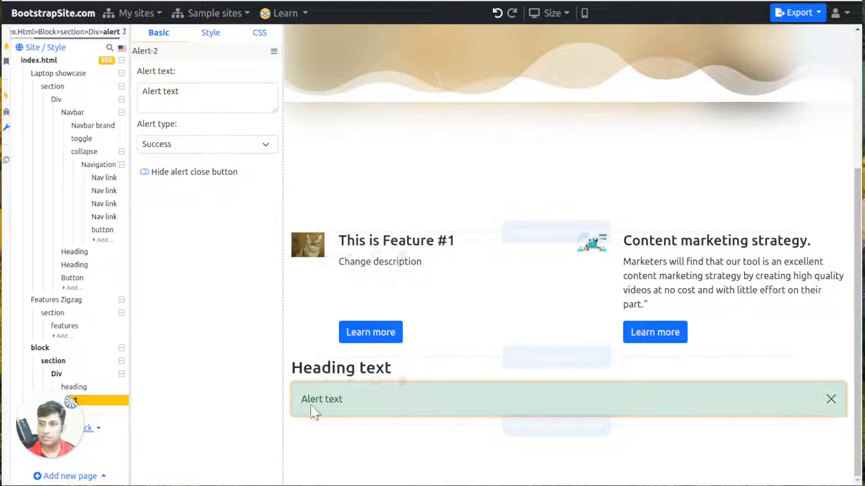
left_click(226, 151)
left_click(199, 180)
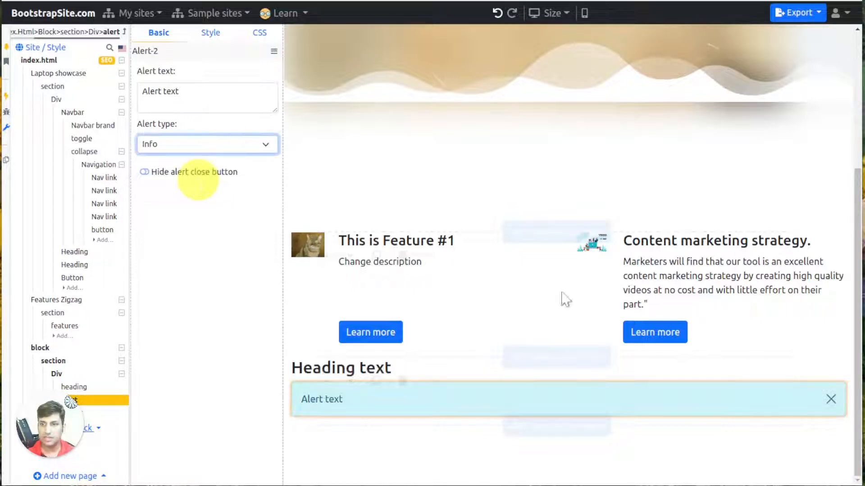
- Name the new block "alert block" and assign it to the Teams category
left_click(40, 348)
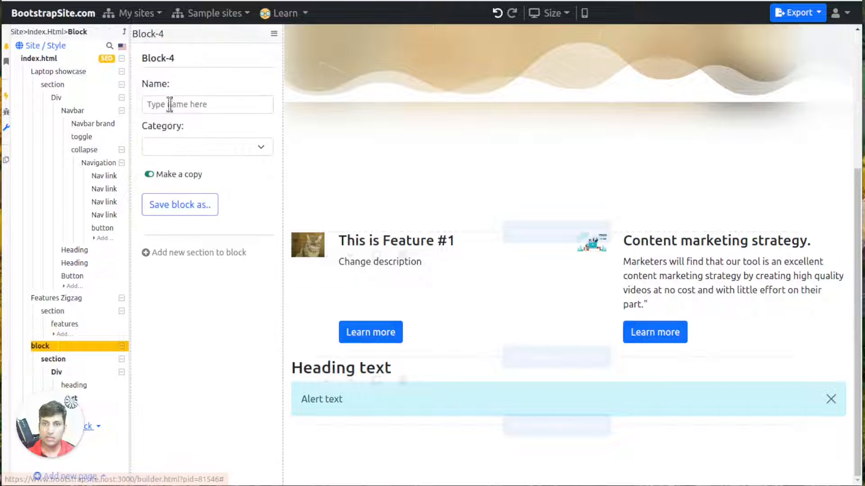
left_click(172, 104)
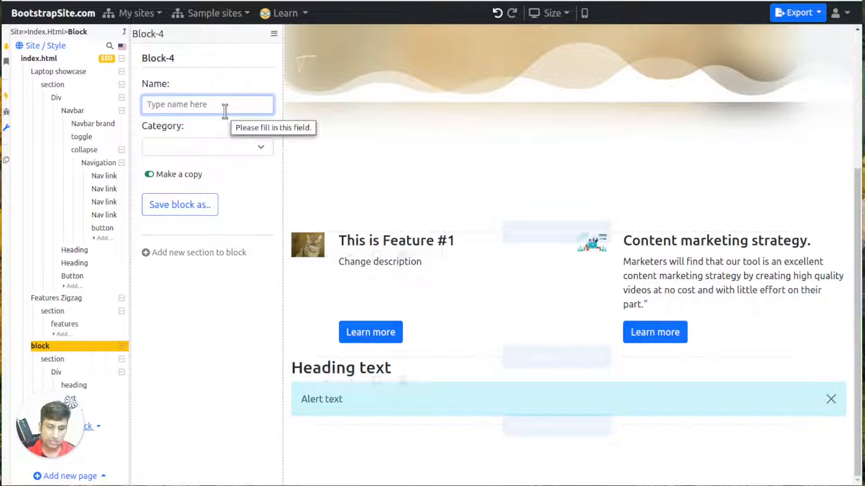
type("alert block")
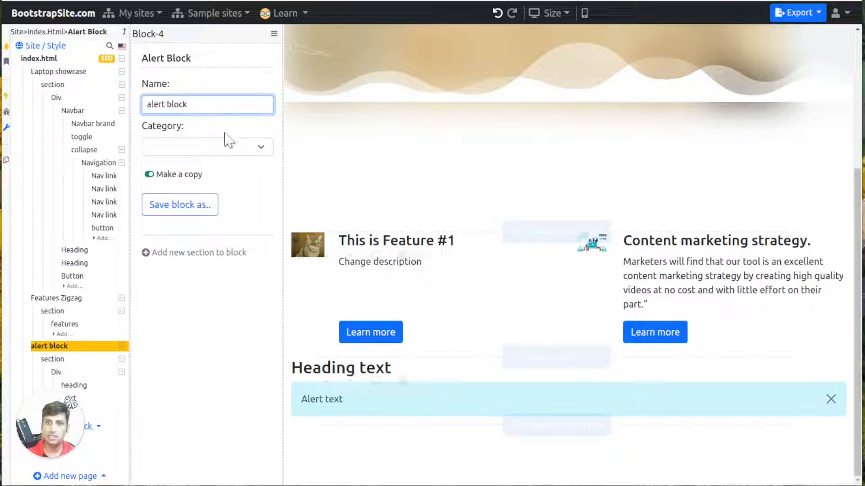
left_click(222, 149)
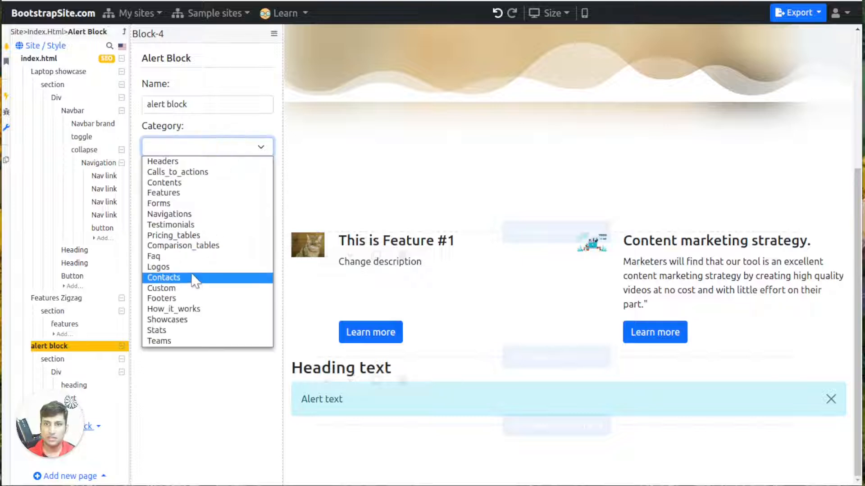
left_click(220, 341)
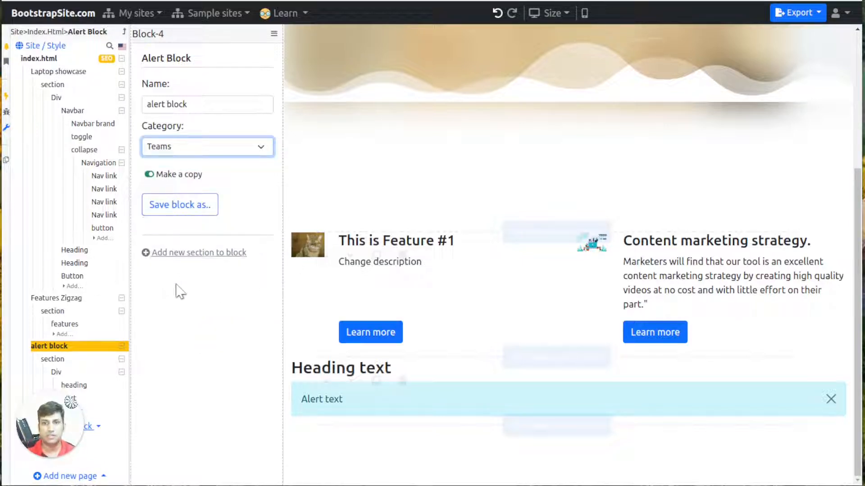
- Add a Countdown element to the alert block's Div and set its end date to 09/09/2022
left_click(71, 374)
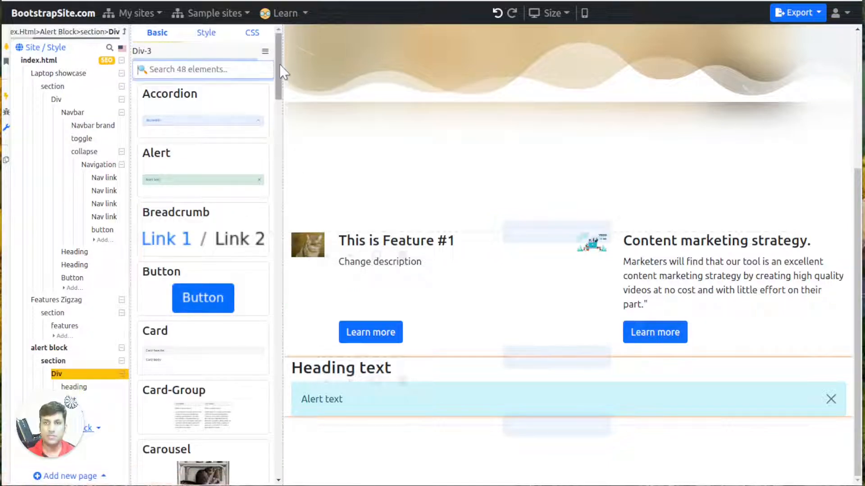
left_click_drag(279, 64, 276, 170)
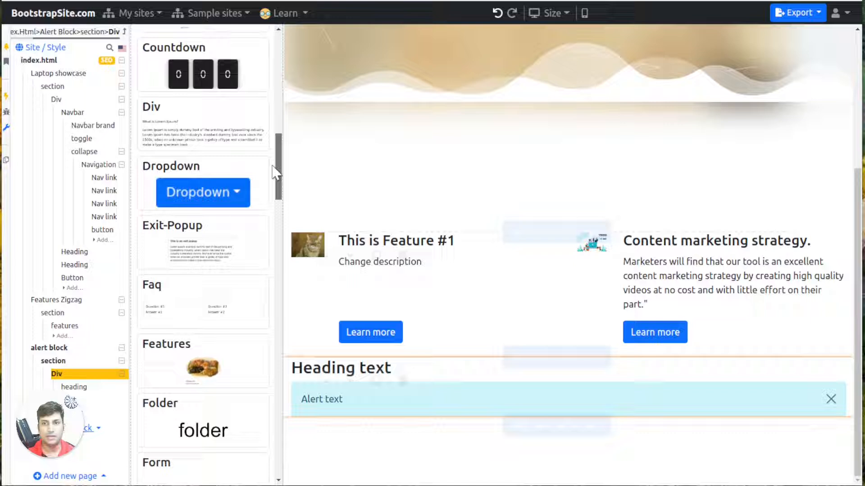
left_click(193, 72)
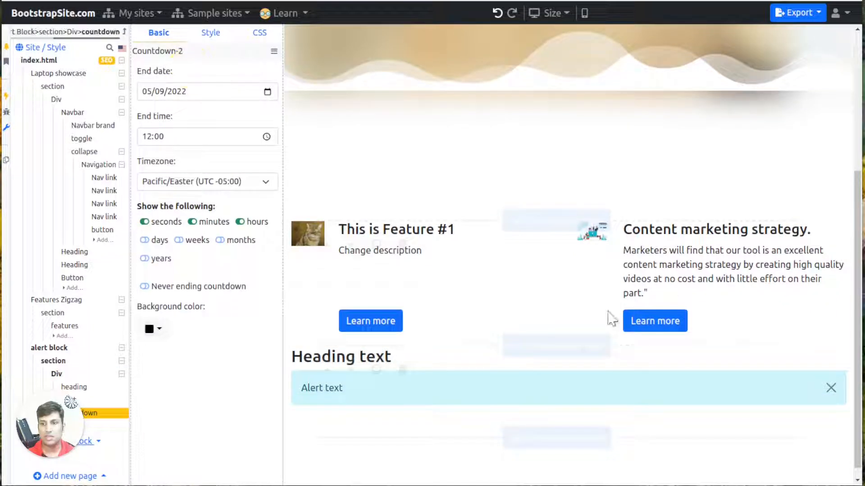
left_click(267, 93)
left_click(218, 168)
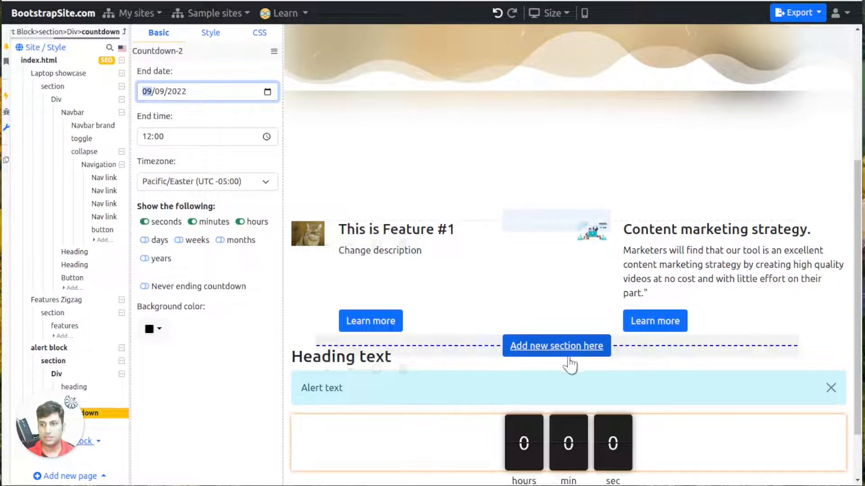
- Try the countdown-circles and countdown-simple ready-made styles on the countdown, then restore countdown-flip
scroll(514, 428, "down", 2)
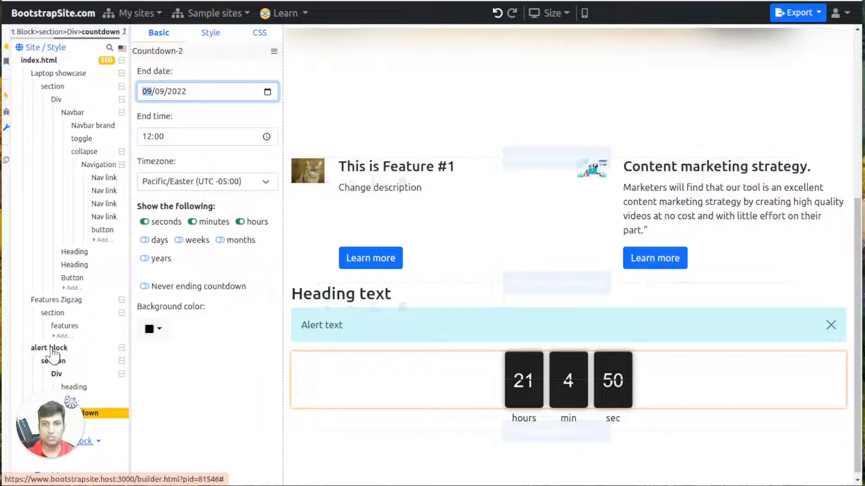
left_click(208, 41)
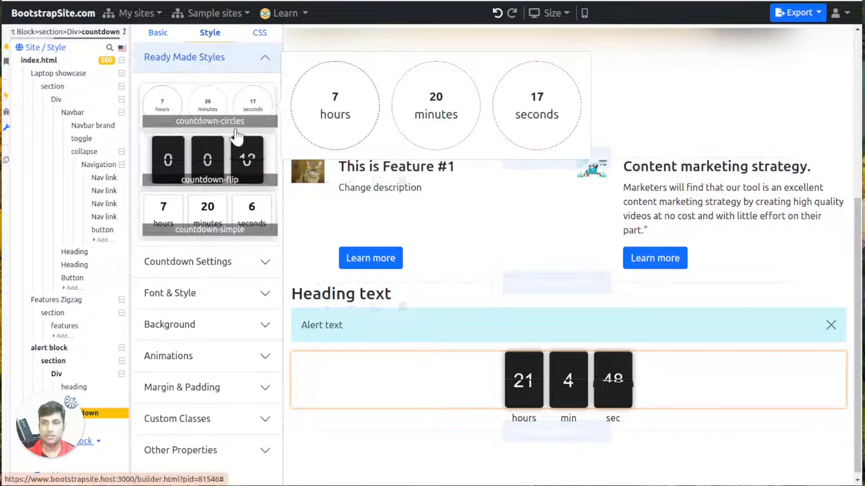
left_click(241, 102)
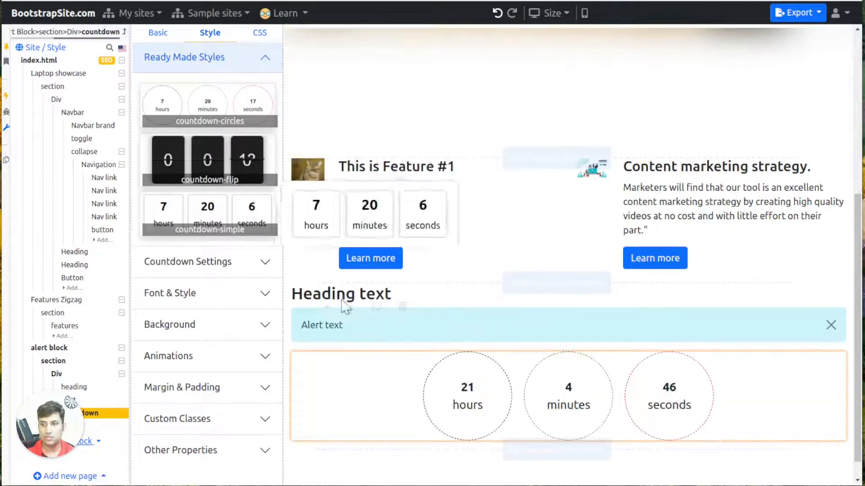
left_click(203, 208)
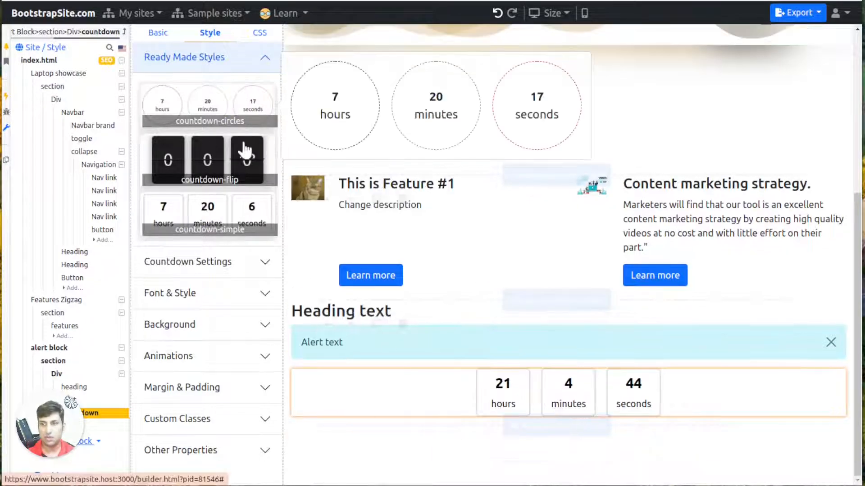
left_click(245, 150)
- Apply the ready-made Flex responsive style to the Div inside the alert block
left_click(52, 349)
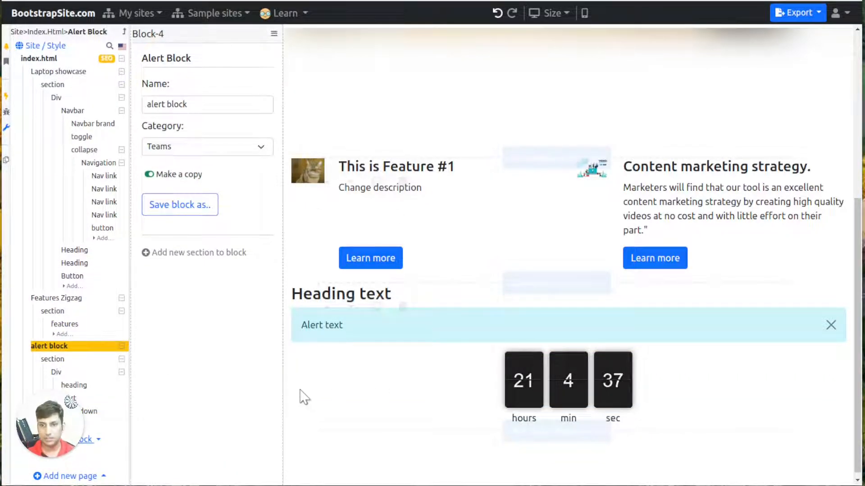
scroll(303, 397, "down", 1)
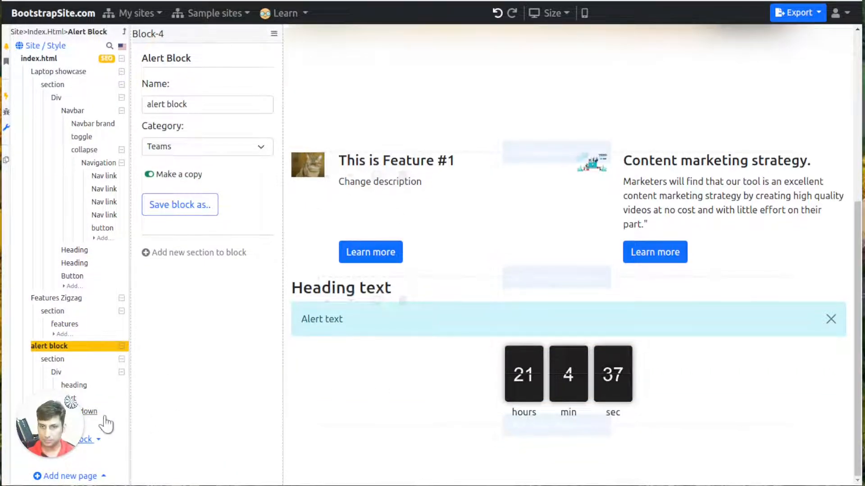
left_click(56, 372)
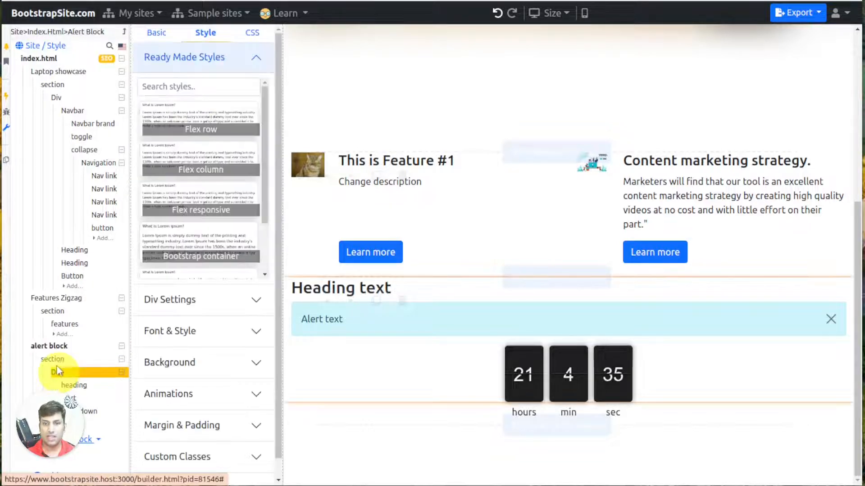
left_click(153, 34)
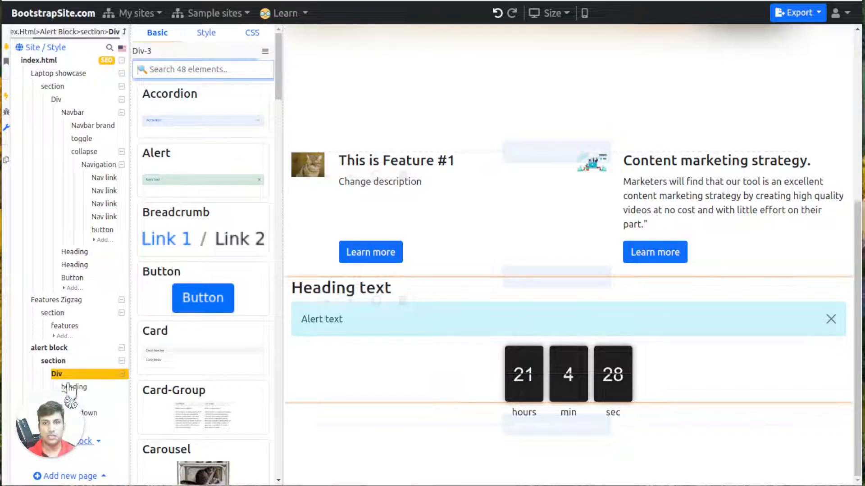
left_click(57, 363)
left_click(58, 374)
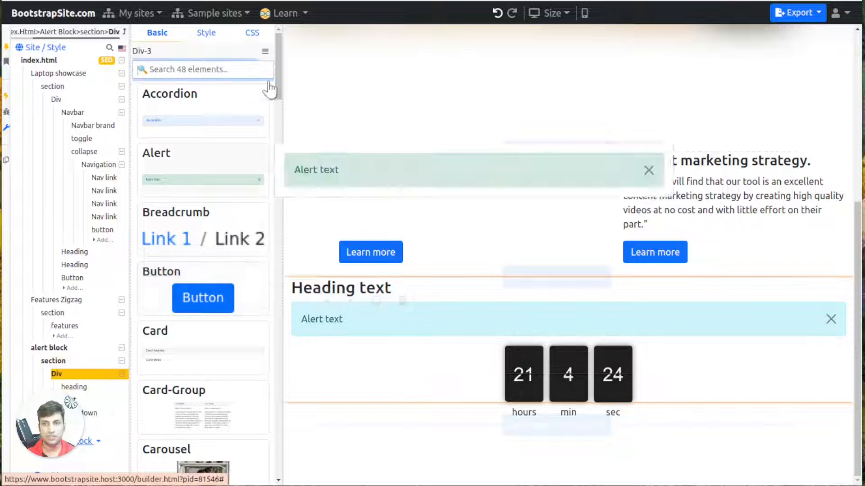
left_click(70, 378)
left_click(202, 37)
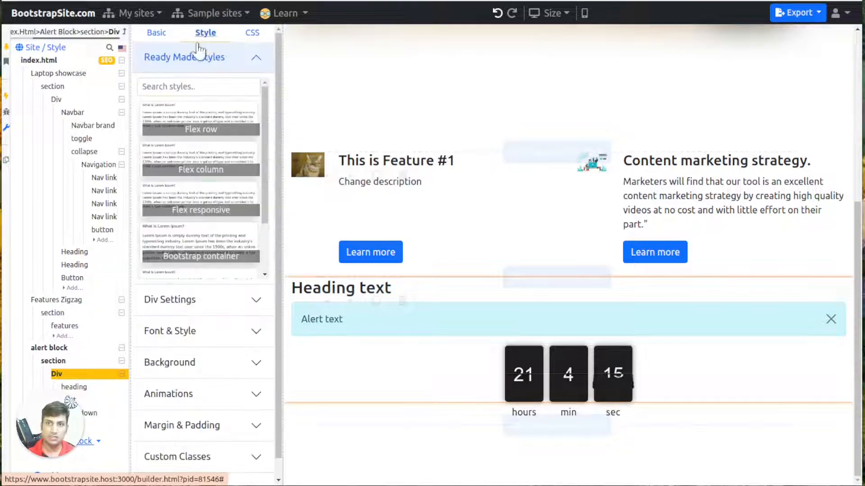
mouse_move(200, 128)
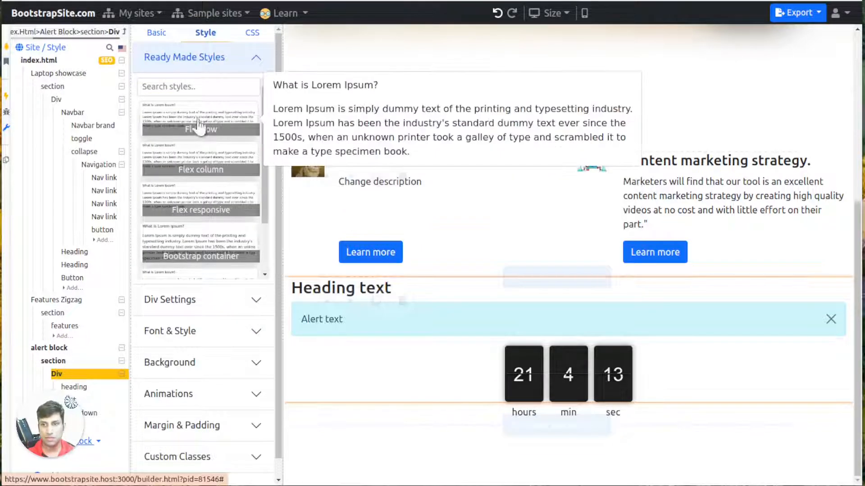
left_click(203, 200)
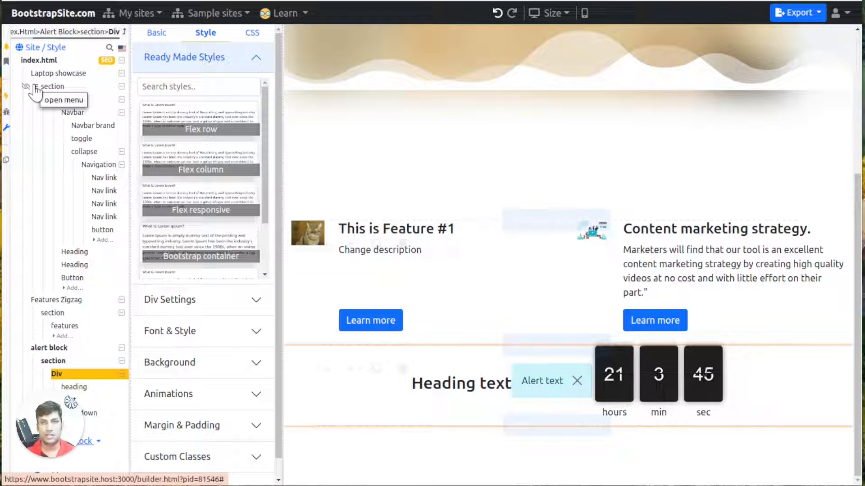
- Remove all children from the index.html page to clear its blocks
left_click(15, 60)
left_click(61, 263)
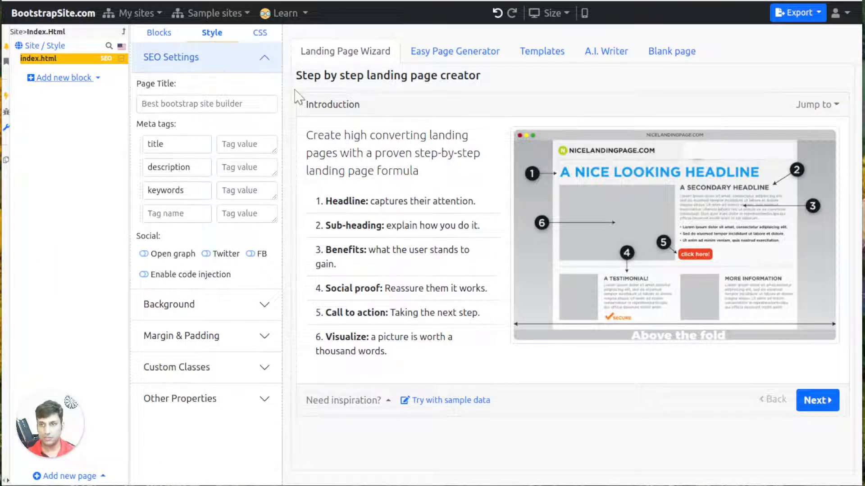
left_click(15, 61)
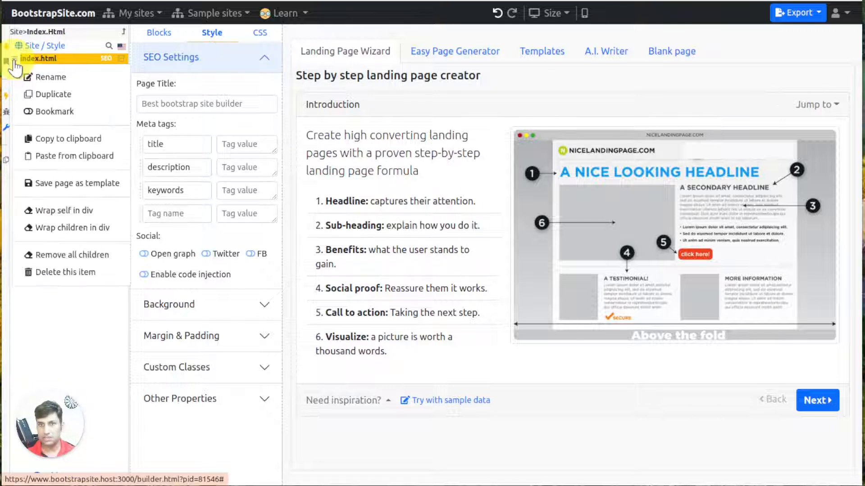
left_click(58, 272)
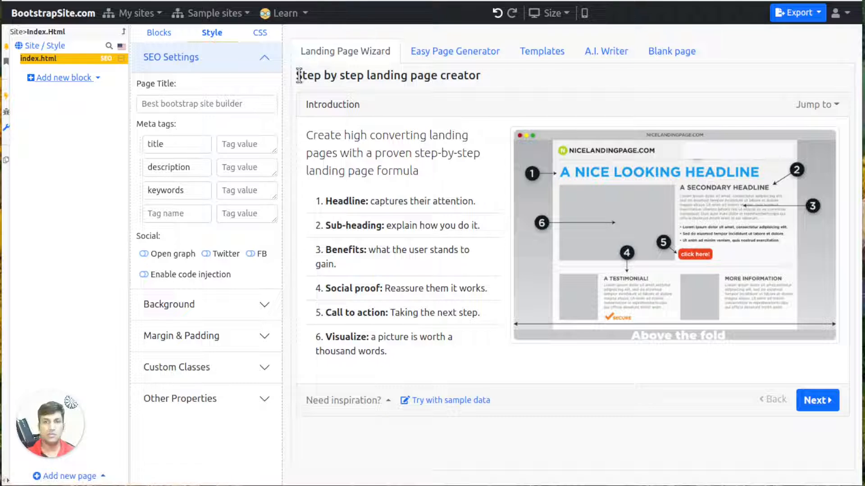
- Read the Landing Page Wizard's introduction and its six-part formula, covering headline, sub-heading, benefits, social proof, call to action and visuals
left_click_drag(298, 75, 477, 76)
left_click(410, 105)
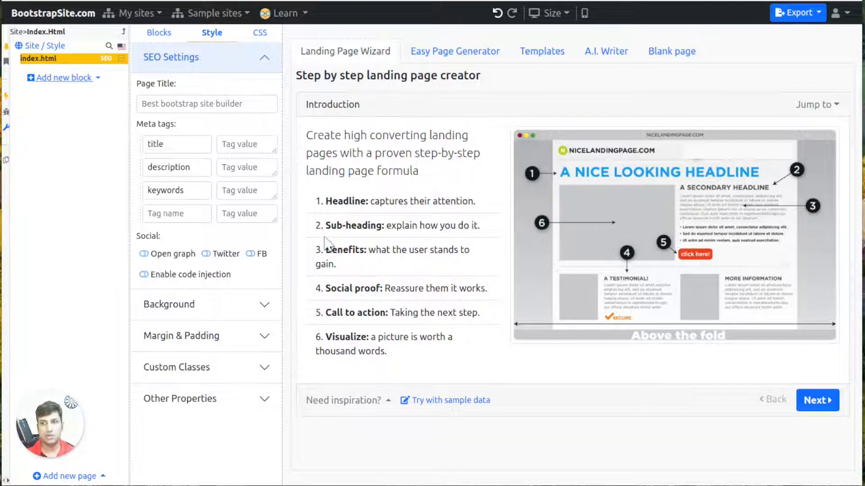
left_click_drag(328, 202, 431, 347)
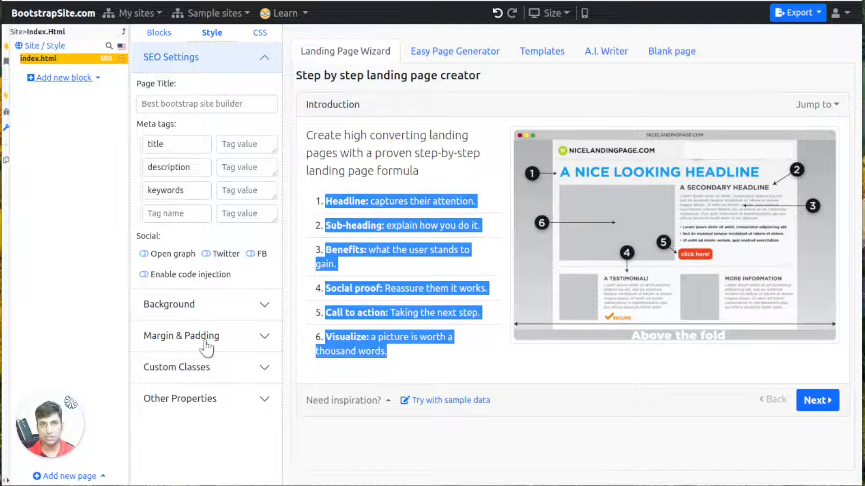
left_click(343, 201)
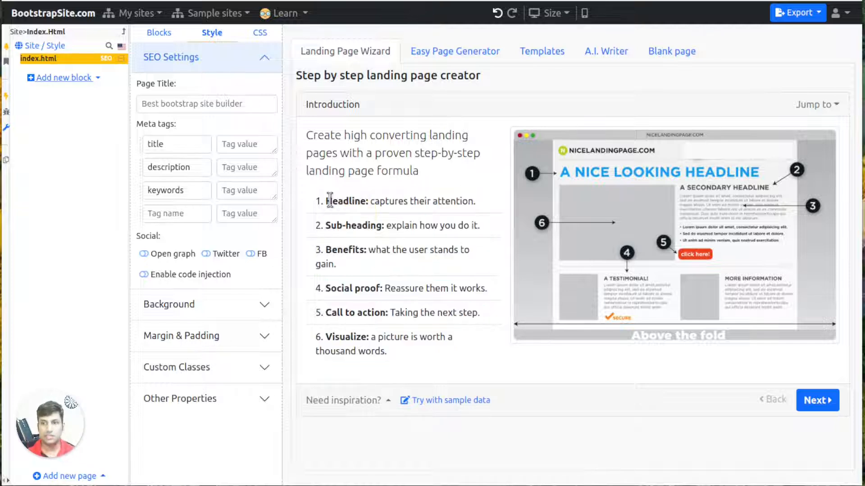
left_click_drag(327, 200, 479, 203)
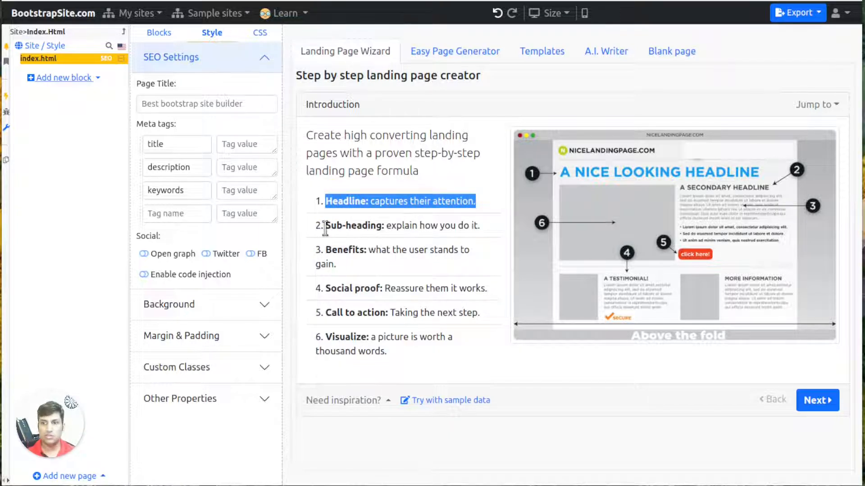
left_click_drag(325, 228, 353, 229)
left_click(407, 229)
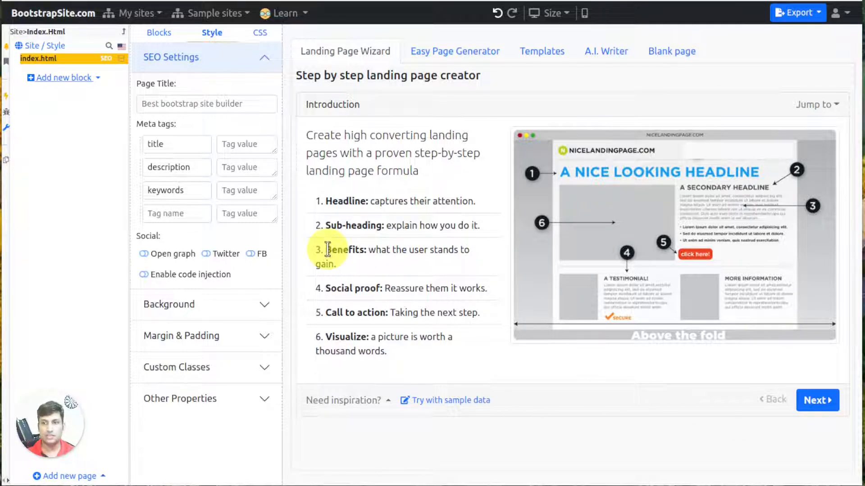
left_click_drag(318, 250, 355, 263)
left_click(378, 277)
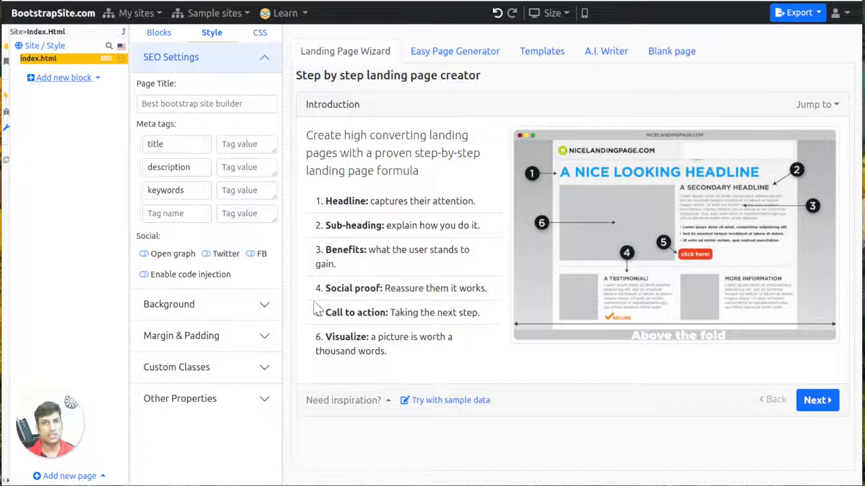
- Advance the Landing Page Wizard to Product info, check the product name, and load the wizard's sample data
left_click(817, 407)
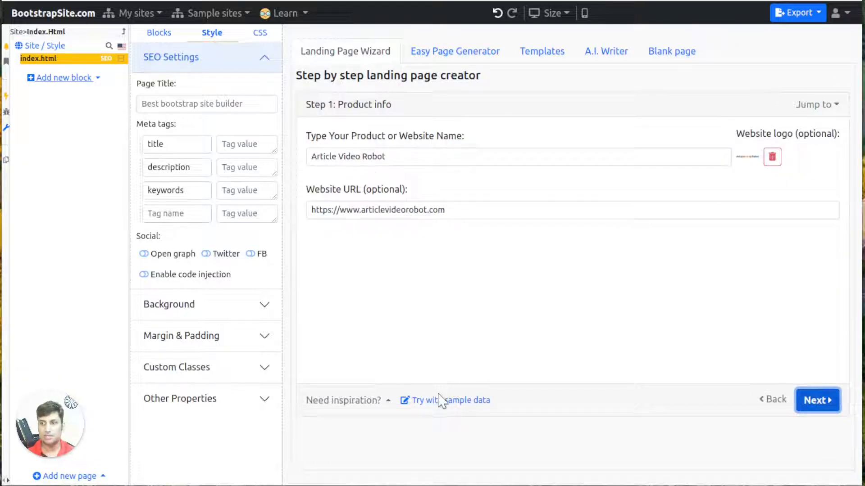
left_click_drag(506, 403, 407, 410)
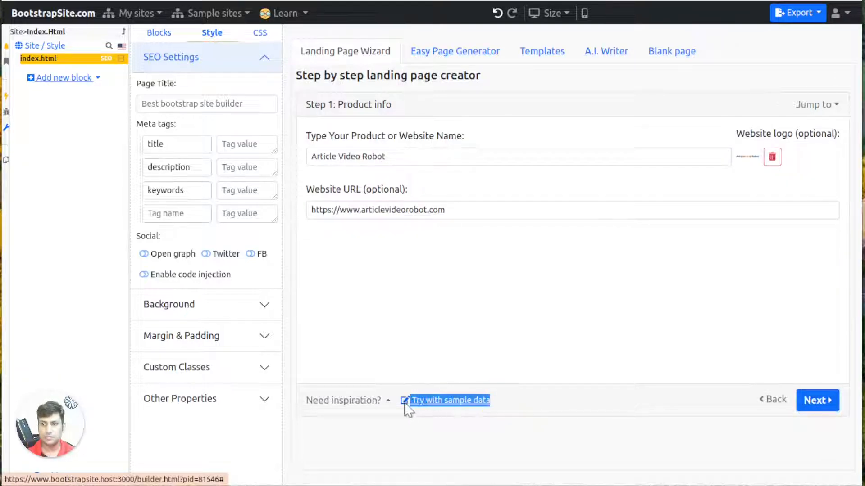
triple_click(428, 156)
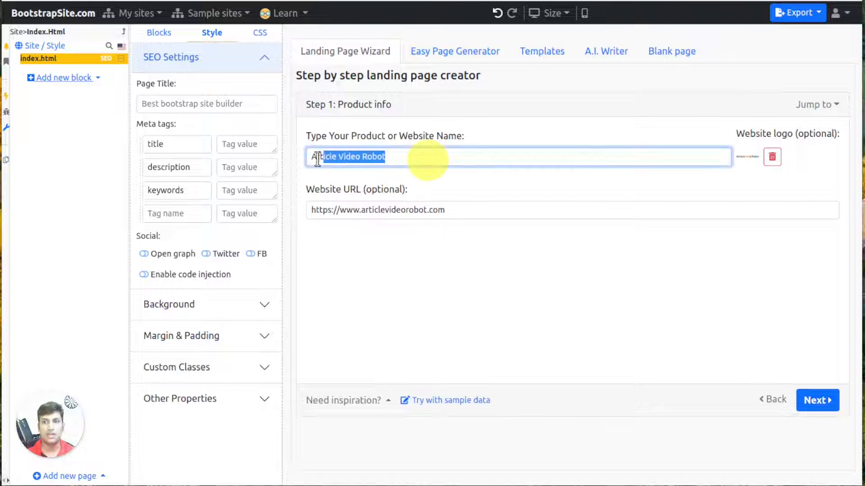
left_click(399, 160)
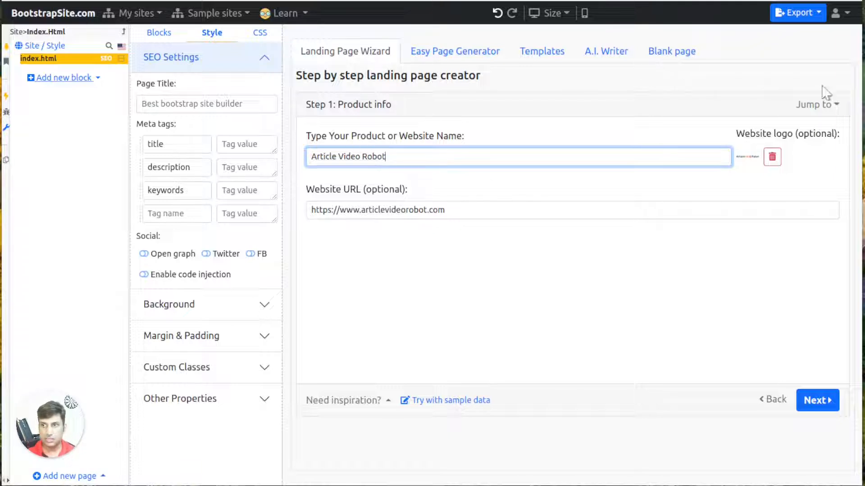
left_click(446, 400)
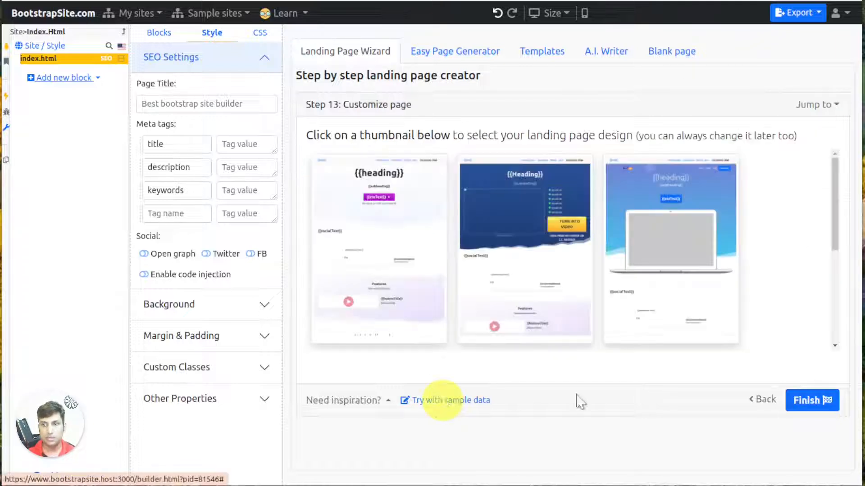
- Go back through the wizard from Customize page to Product info and review the product or website name entry
left_click(767, 401)
left_click(768, 401)
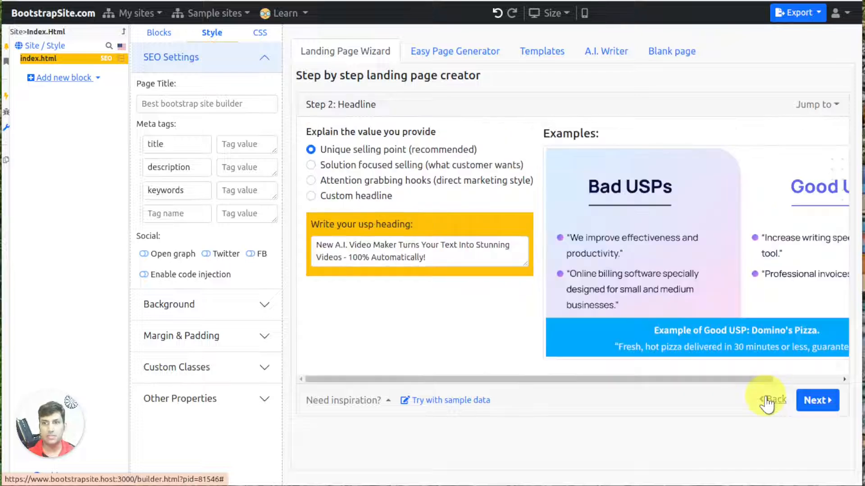
left_click(767, 400)
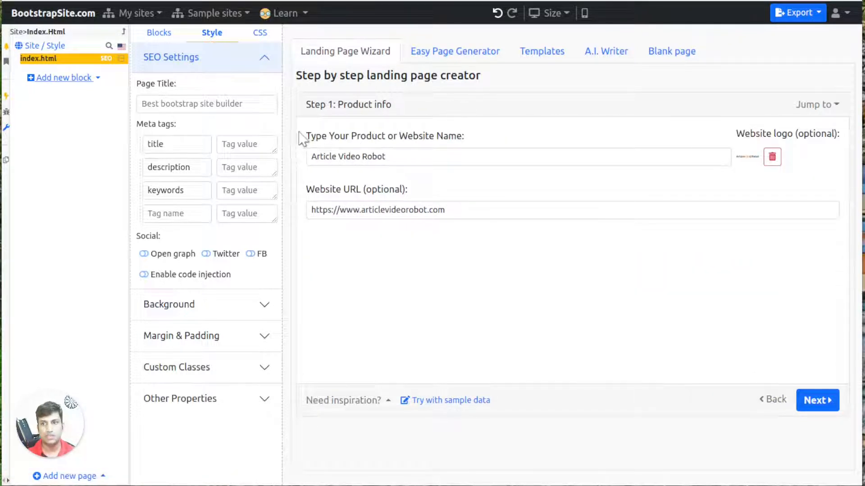
left_click_drag(309, 138, 471, 141)
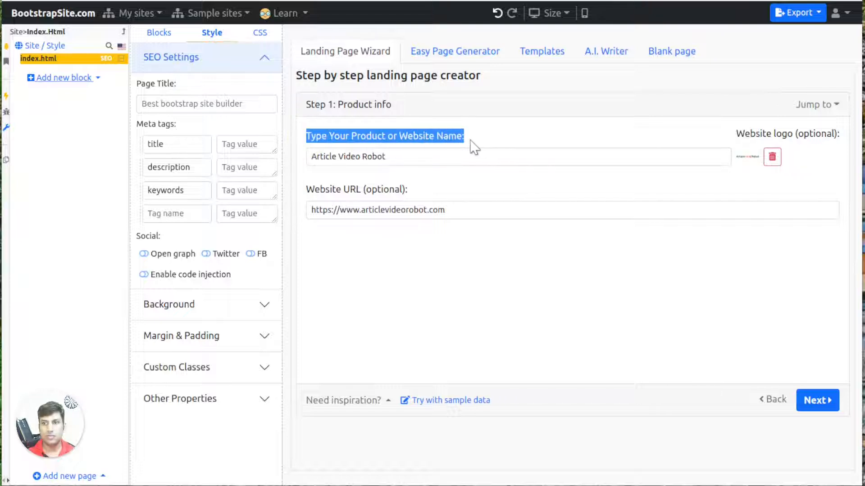
left_click(474, 141)
- Advance to the wizard's Headline step and review the sample unique selling point heading
left_click(822, 402)
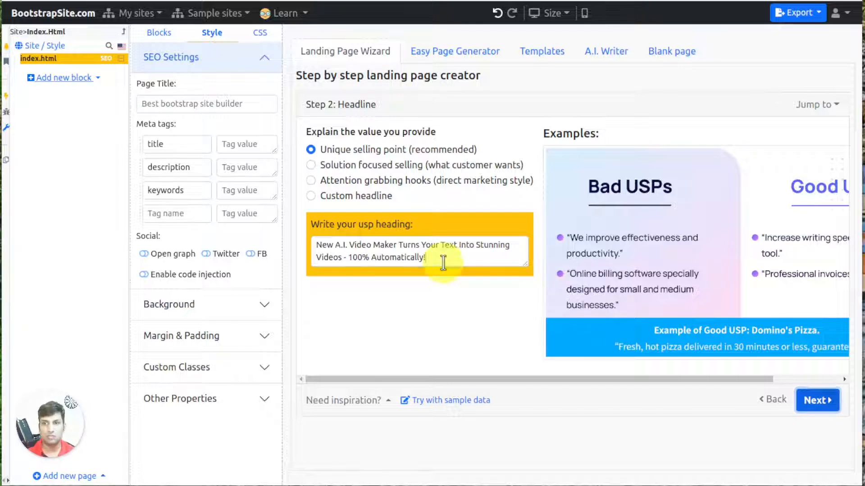
left_click_drag(442, 261, 315, 246)
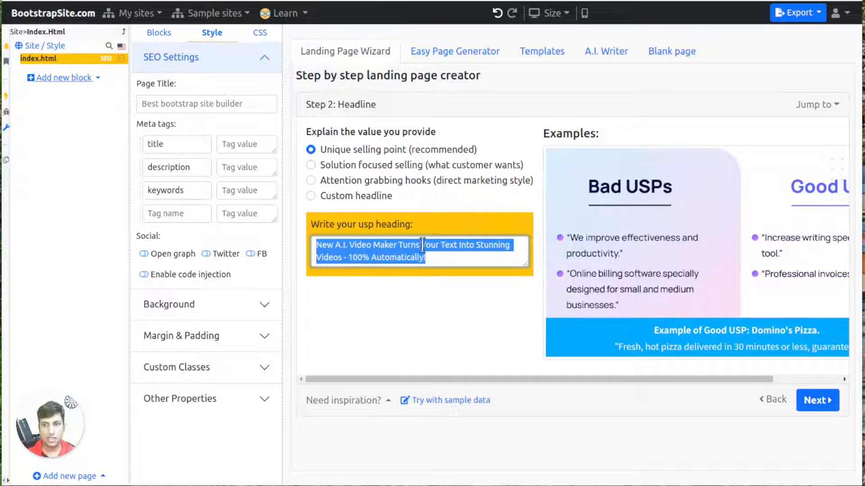
left_click(445, 261)
- Advance to the wizard's Subheading step and review its guidance, the carried-over headline and the sample sub-heading text
left_click(817, 400)
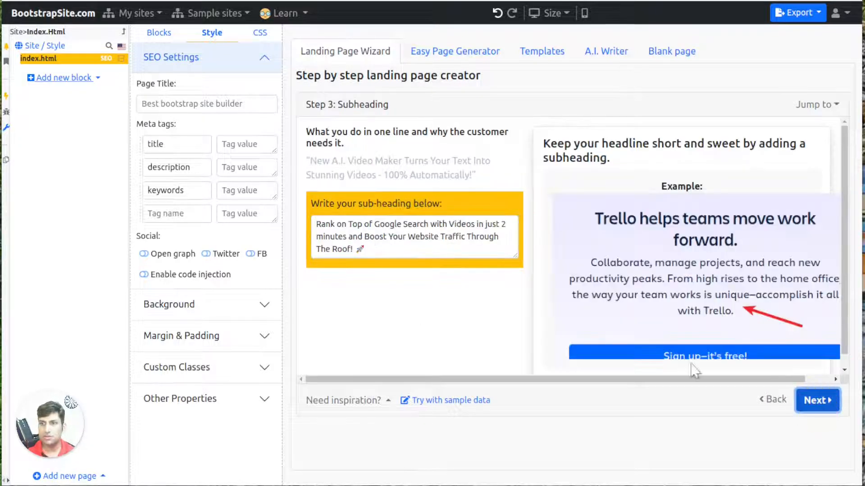
left_click_drag(316, 158, 492, 178)
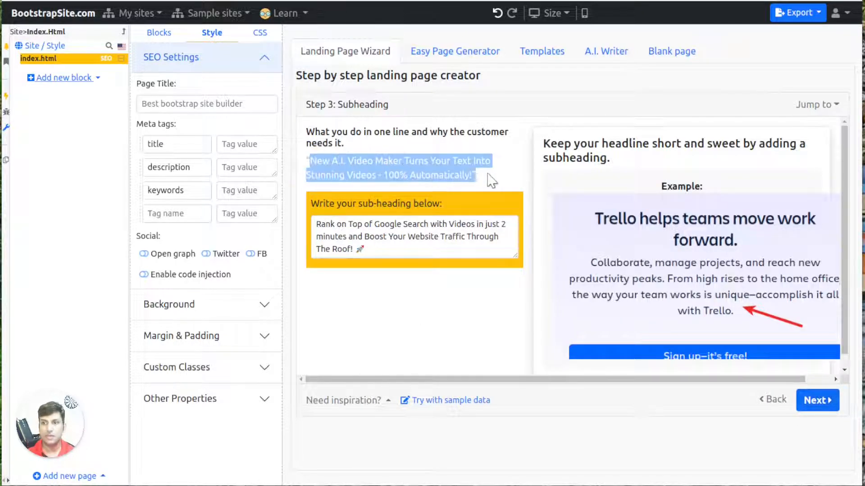
left_click(491, 177)
left_click_drag(382, 256, 292, 228)
left_click_drag(306, 131, 489, 147)
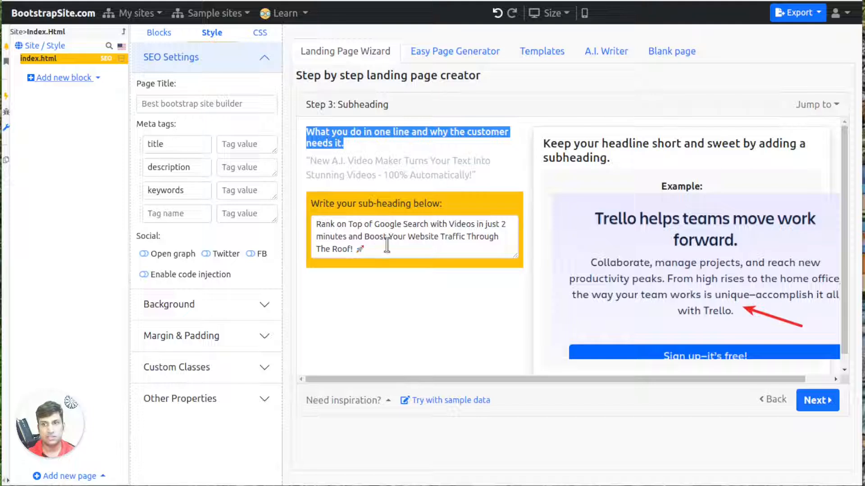
left_click_drag(386, 244, 310, 178)
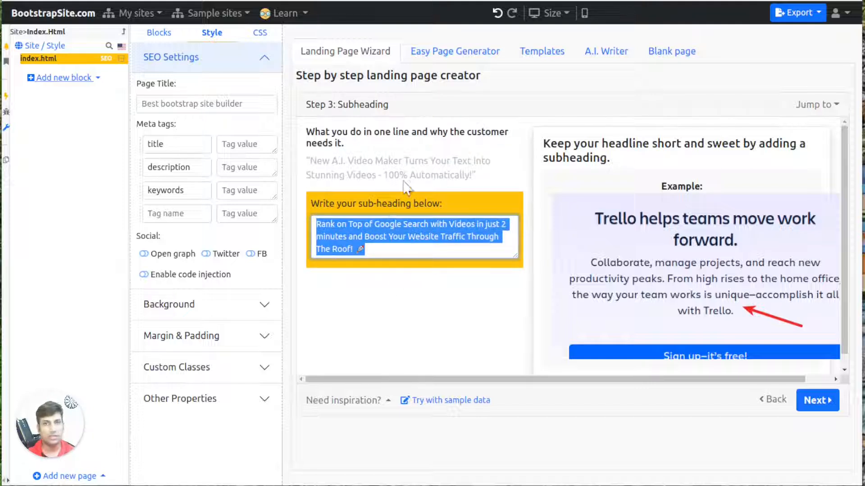
- Advance the wizard from Subheading past Product photo and Call to action to the Benefits step, keeping the sample content
left_click(809, 402)
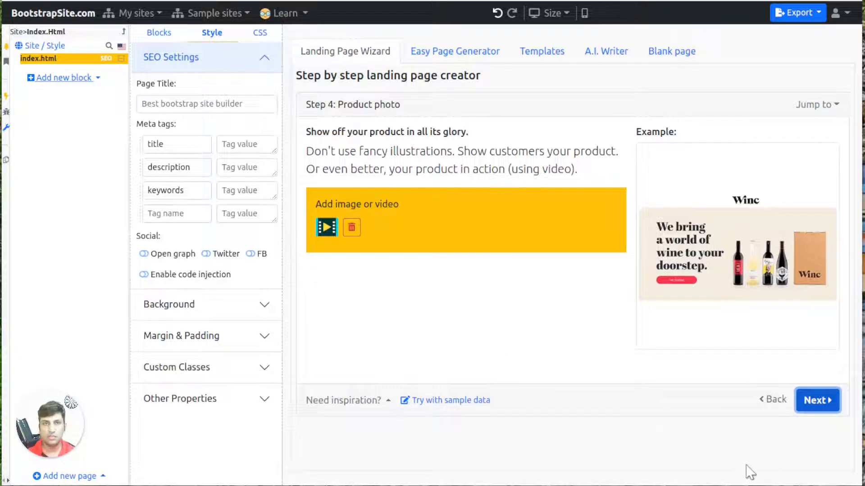
left_click(816, 402)
left_click(816, 401)
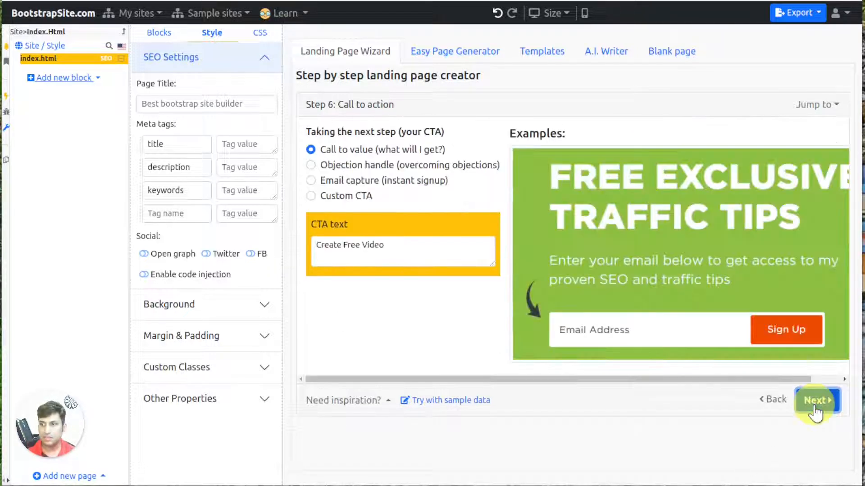
left_click(816, 402)
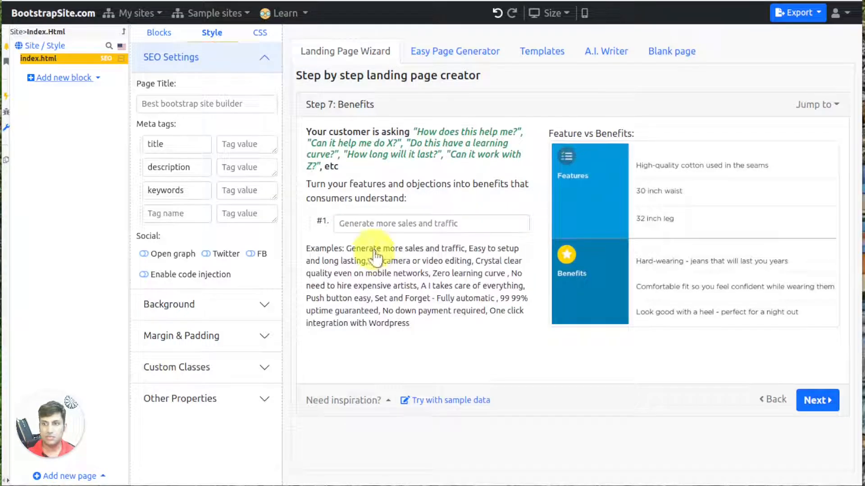
- Add the example benefits Generate more sales and traffic, No camera or video editing, No need to hire expensive artists, and A.I. takes care of everything
left_click(394, 246)
left_click(395, 294)
left_click(359, 353)
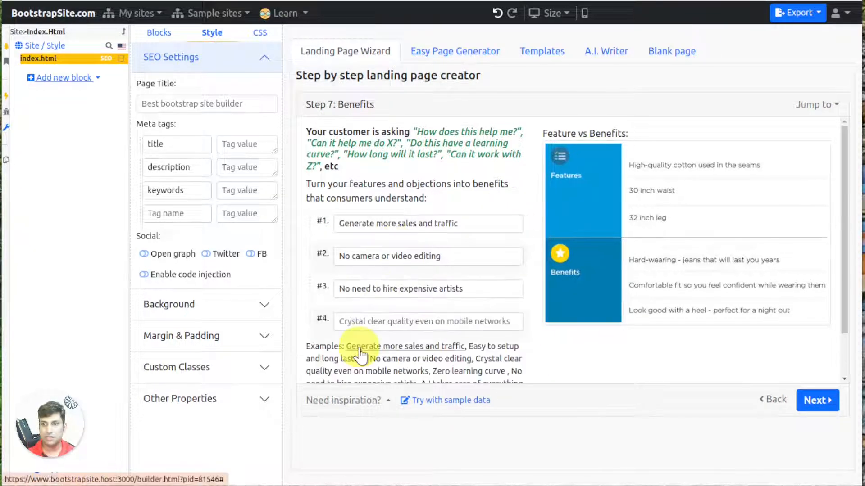
scroll(495, 364, "down", 1)
left_click(472, 353)
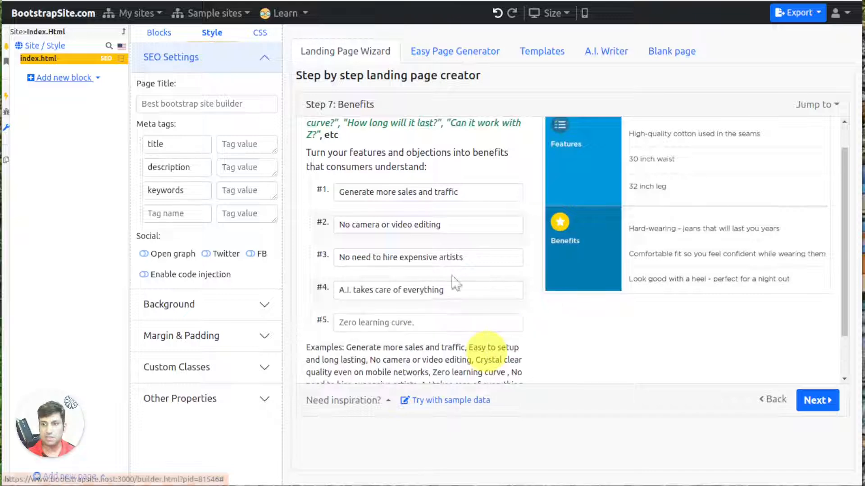
- Advance the wizard from Benefits through How it works, Questions and Answers and Final CTA to Customize page, keeping the sample content
left_click(818, 402)
left_click(818, 402)
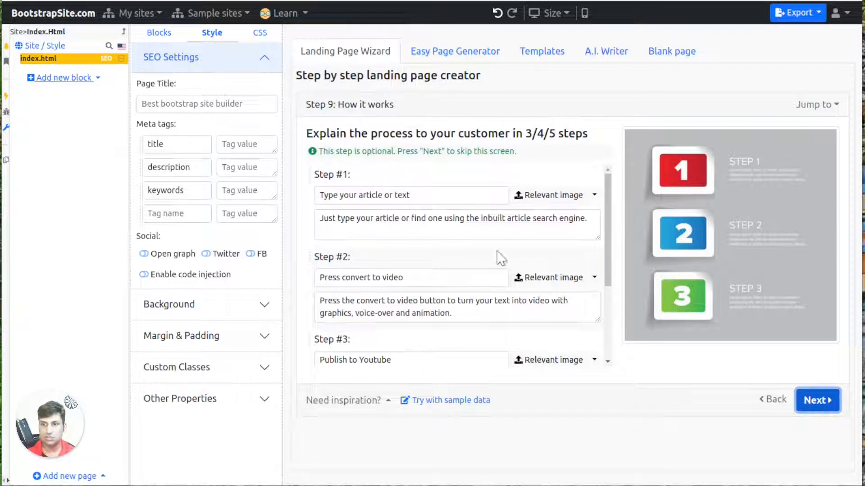
left_click(819, 401)
left_click(819, 401)
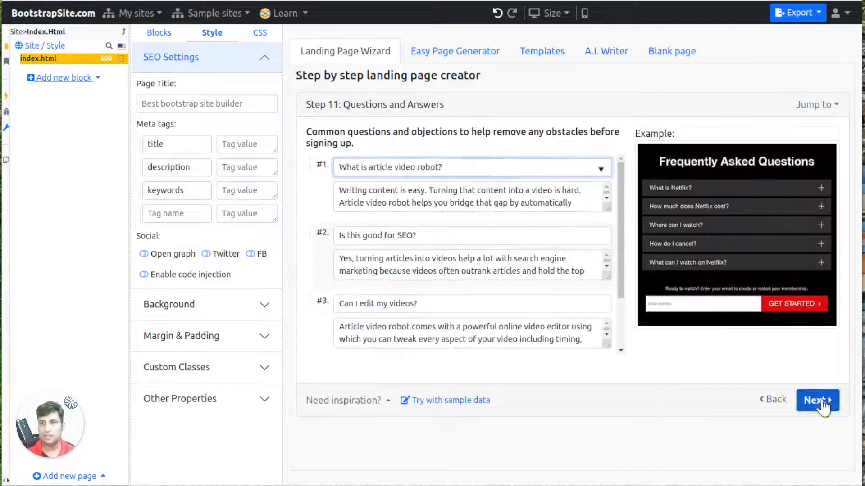
left_click(817, 401)
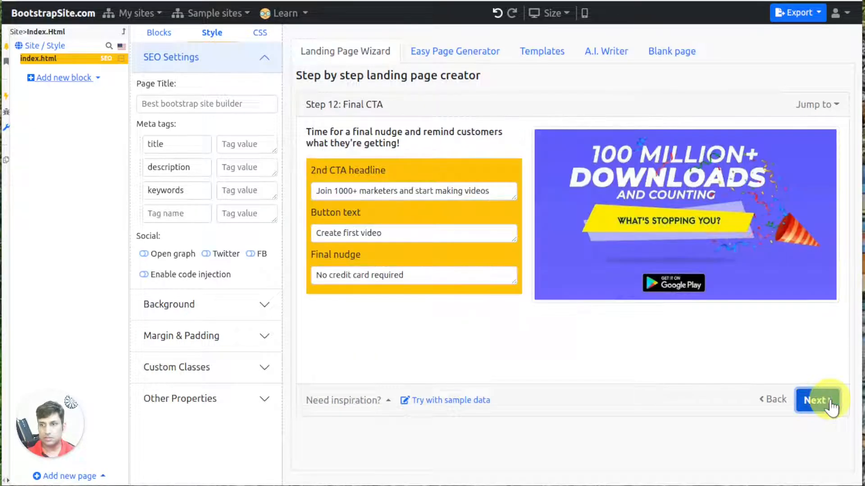
left_click(828, 404)
- Choose the dark blue landing page design with the video area and benefits list, and look through the generated page
scroll(723, 255, "down", 3)
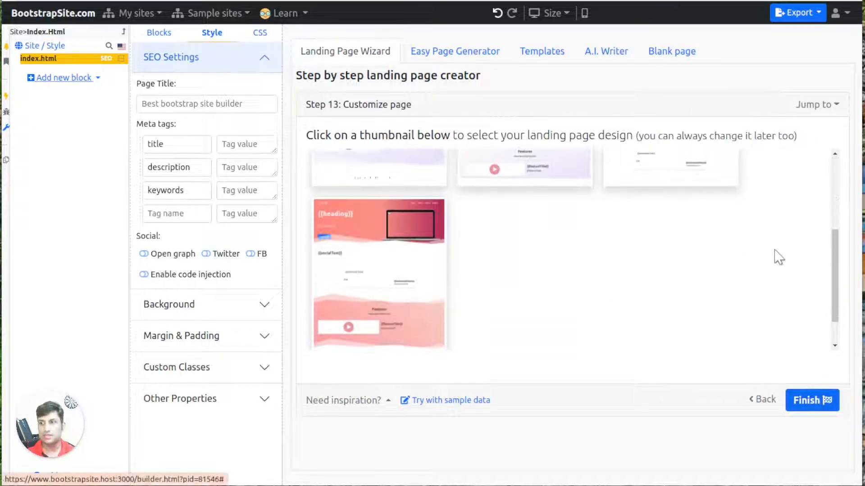
scroll(766, 270, "up", 3)
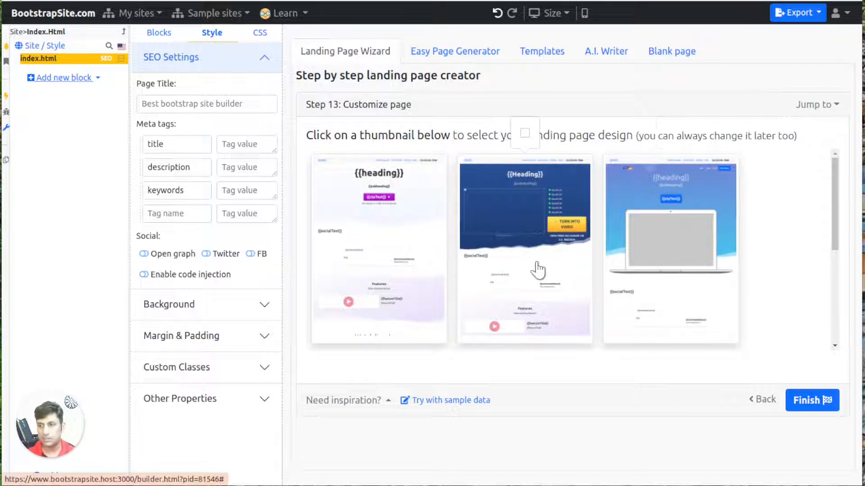
scroll(518, 253, "down", 3)
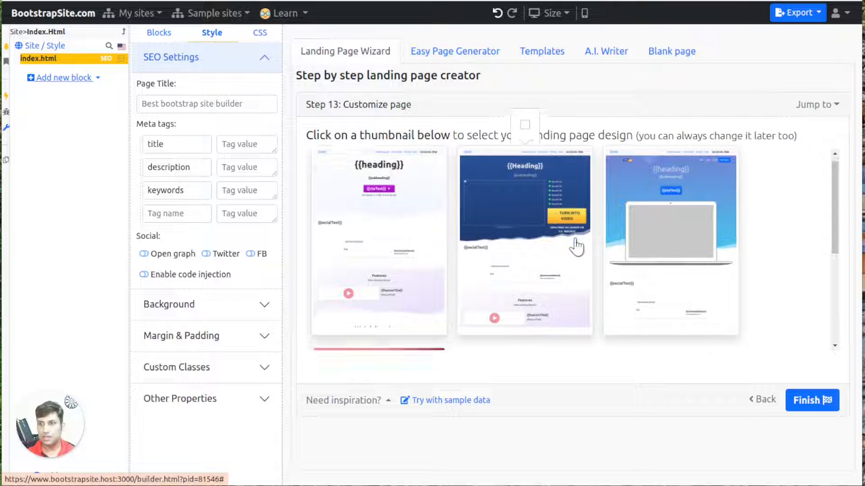
scroll(403, 260, "up", 3)
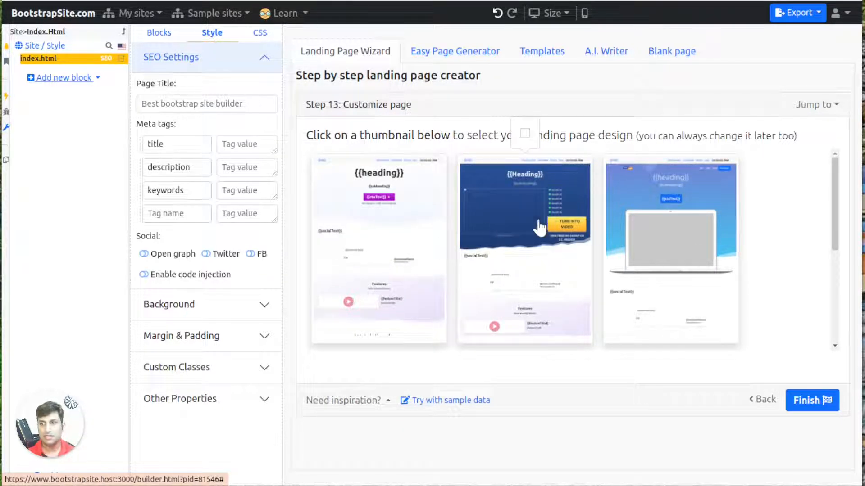
left_click(515, 198)
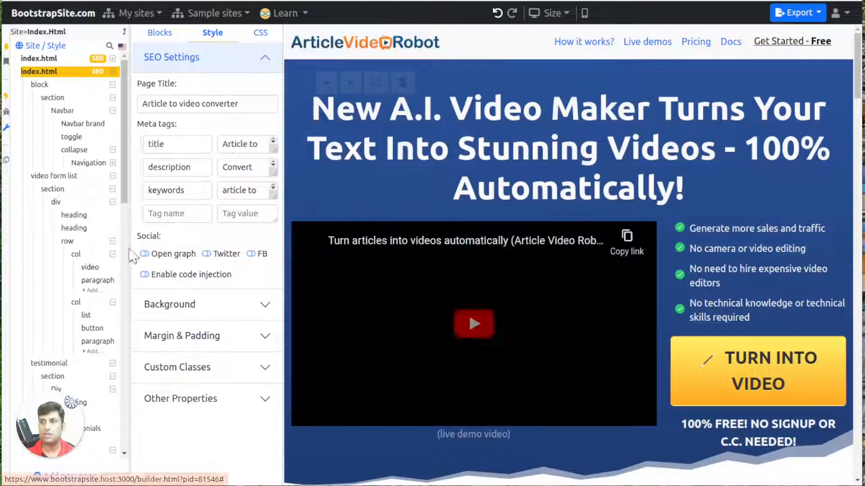
scroll(480, 198, "down", 4)
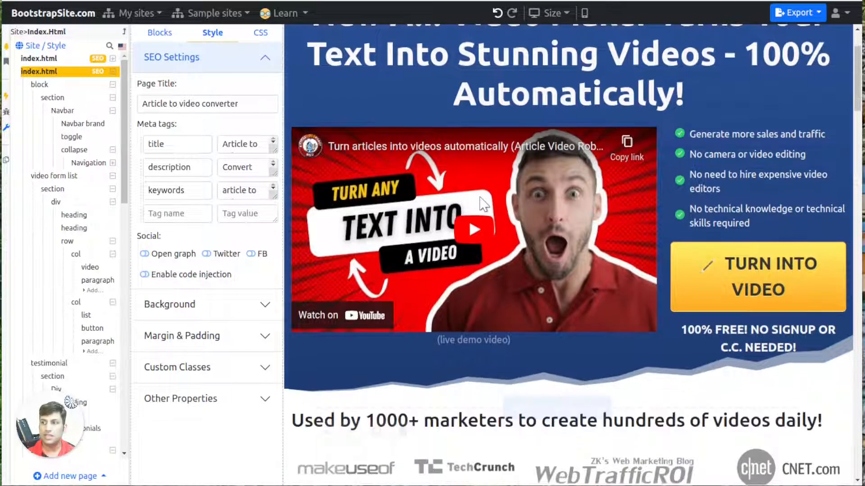
scroll(480, 203, "down", 12)
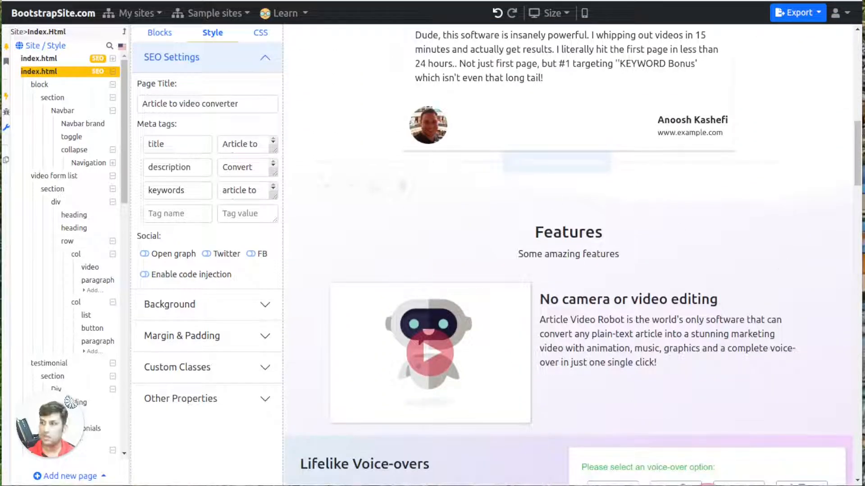
left_click_drag(858, 154, 857, 456)
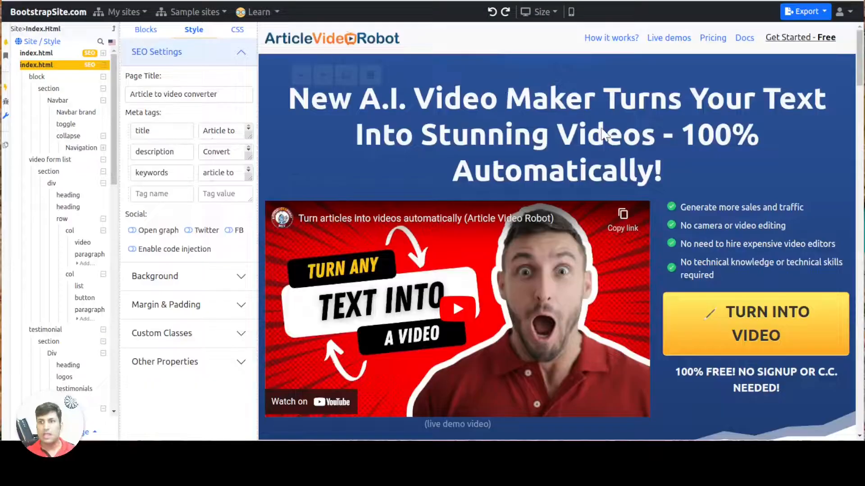
- Replace the main heading text in the hero section with "Change This Heading"
triple_click(501, 174)
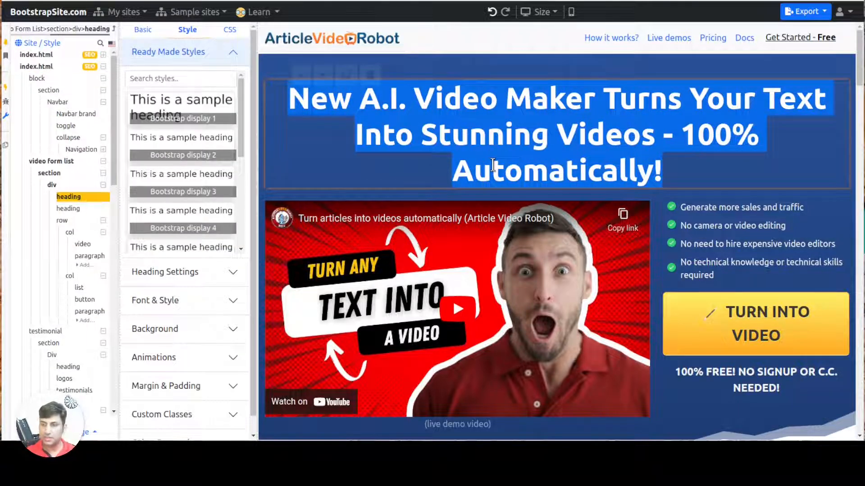
type("Change Ths")
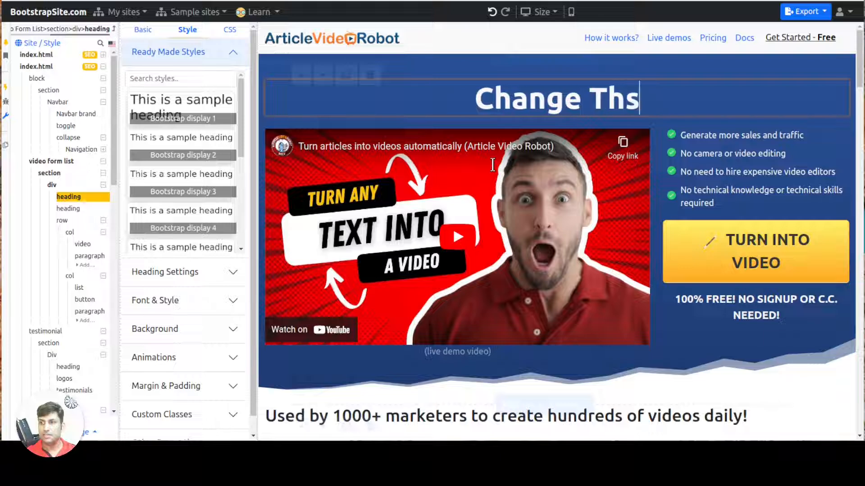
key("BackSpace")
type("is Headign")
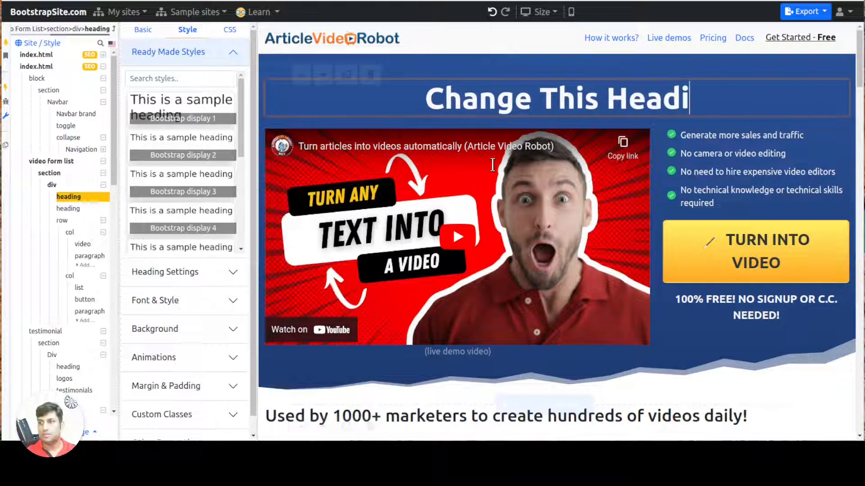
key("BackSpace")
key("BackSpace")
type("nmh")
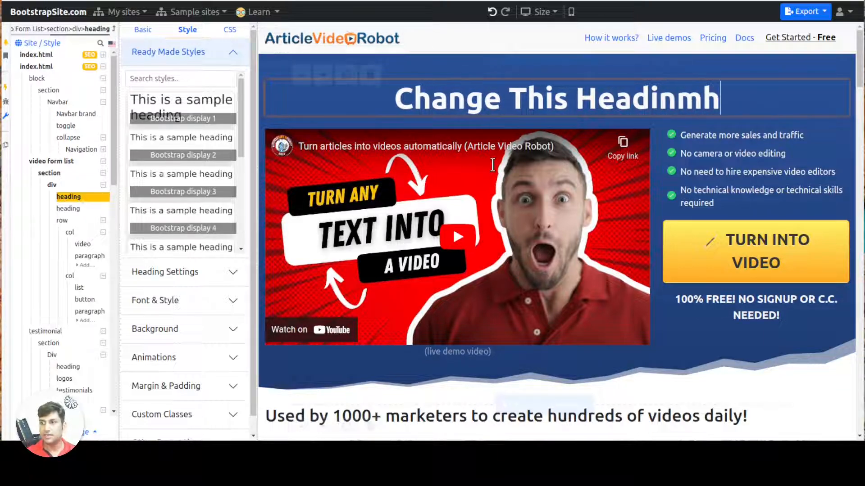
key("BackSpace")
key("BackSpace")
type("g")
scroll(789, 229, "down", 5)
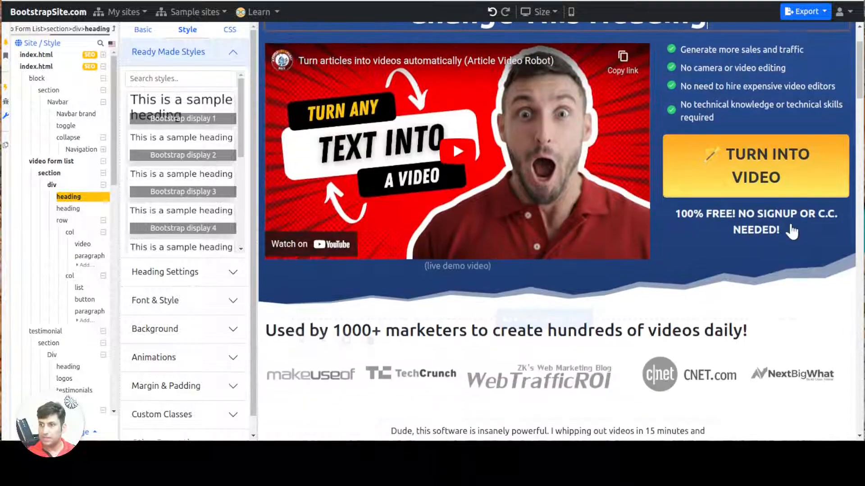
left_click(508, 259)
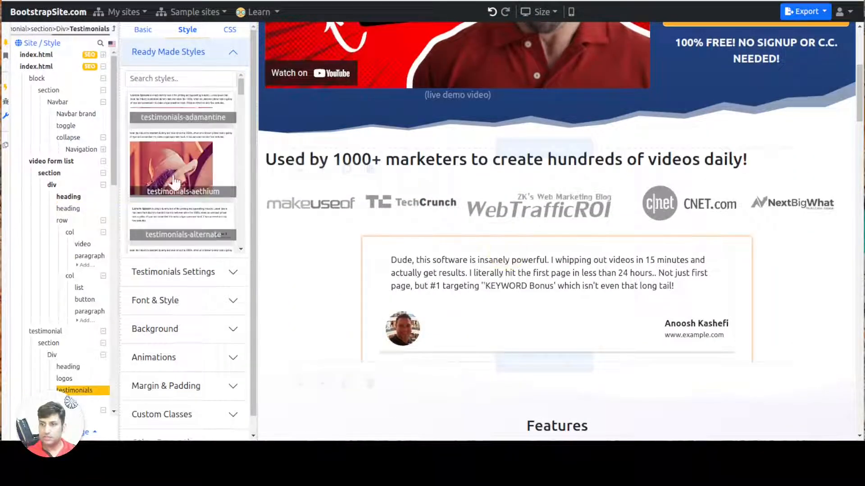
left_click(135, 31)
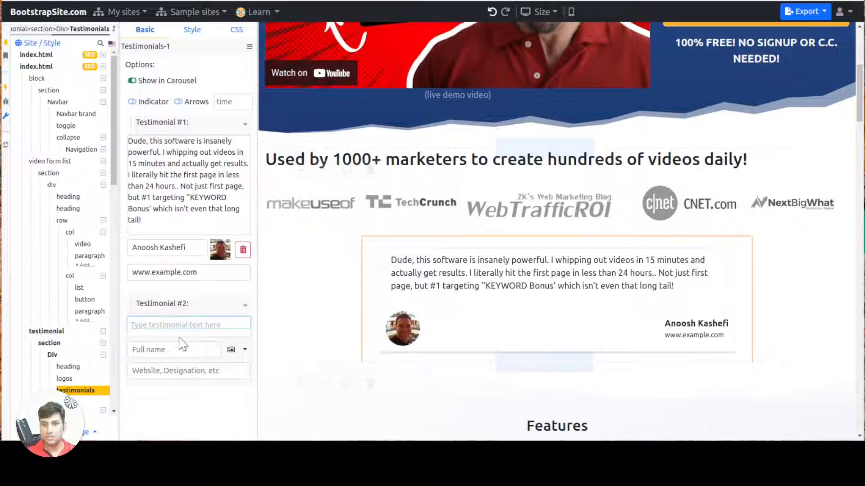
type("Testimonial")
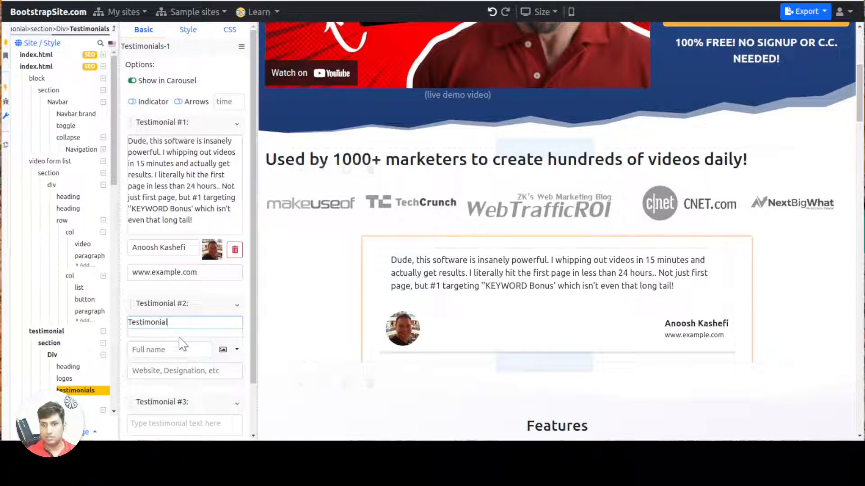
type(" #2")
left_click(181, 344)
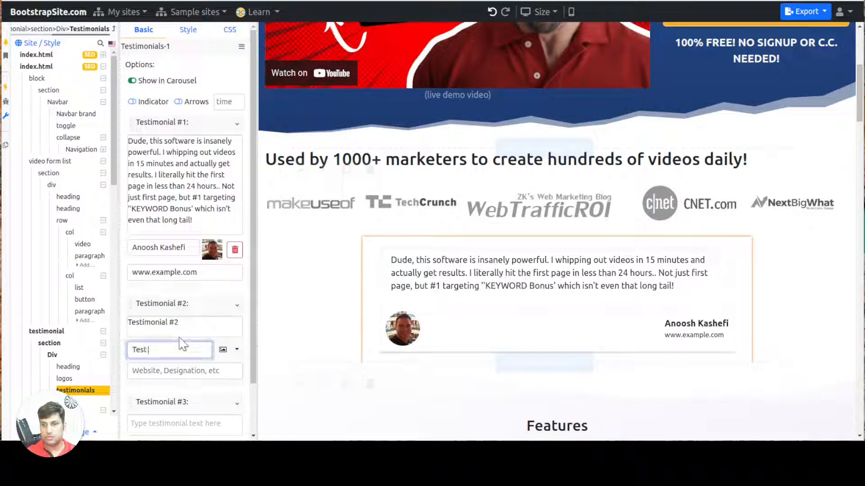
key("Tab")
key("Tab")
key("Tab")
type("W")
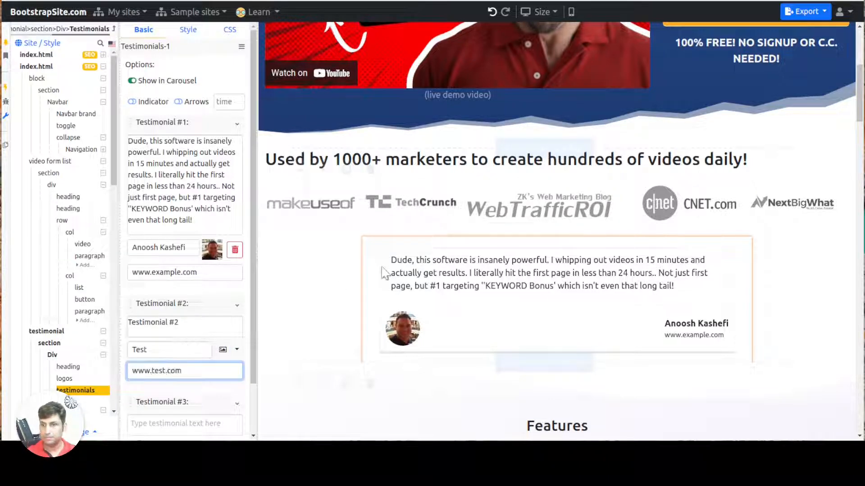
- Try the testimonials-aethium and testimonials-alternate ready-made styles on the testimonials block
left_click(187, 29)
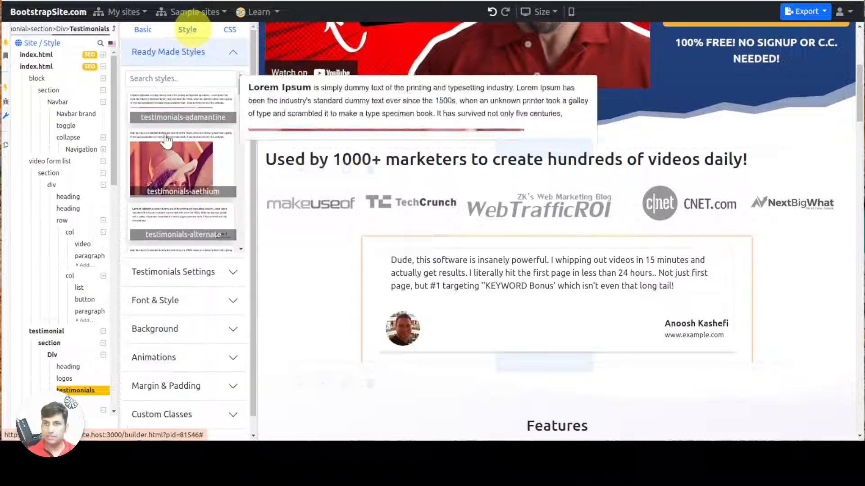
left_click(167, 140)
scroll(827, 292, "down", 2)
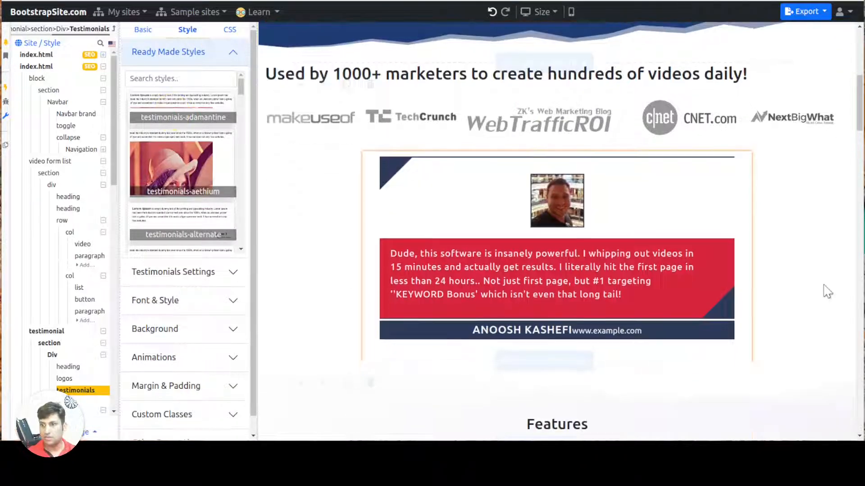
left_click(185, 213)
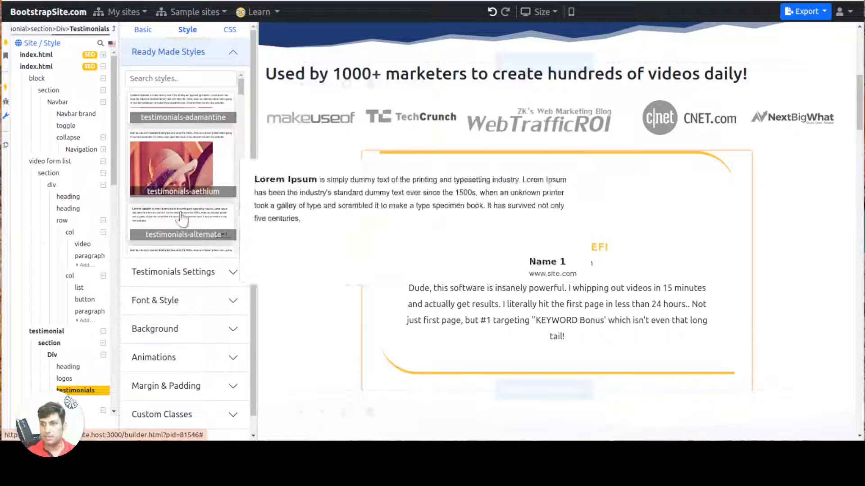
scroll(187, 207, "down", 2)
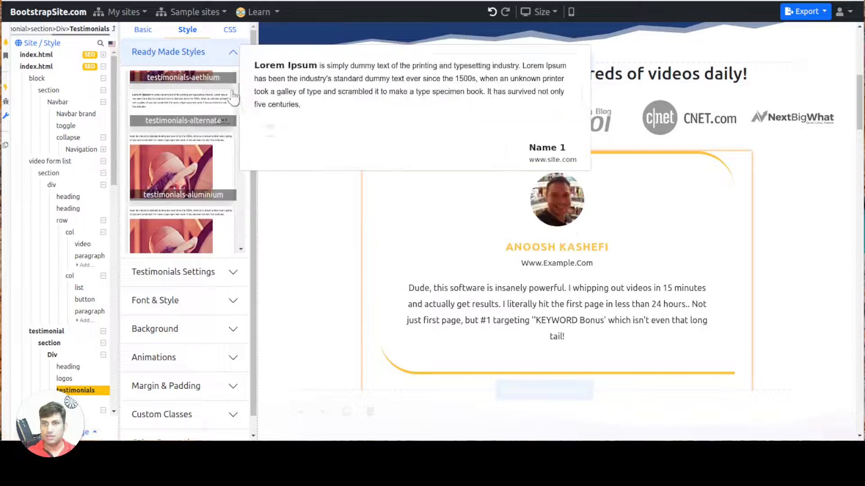
- Apply a teal-accented ready-made style with the photo beside the name to the testimonials block
left_click_drag(239, 91, 244, 192)
left_click(192, 188)
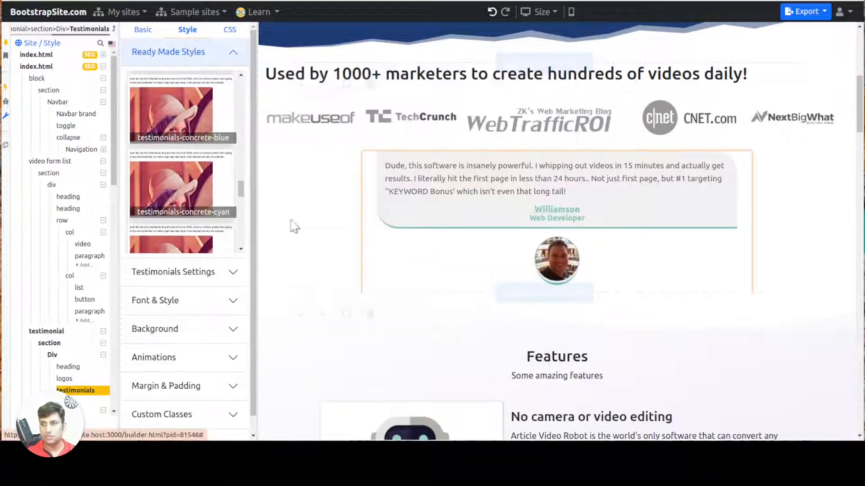
scroll(166, 182, "down", 2)
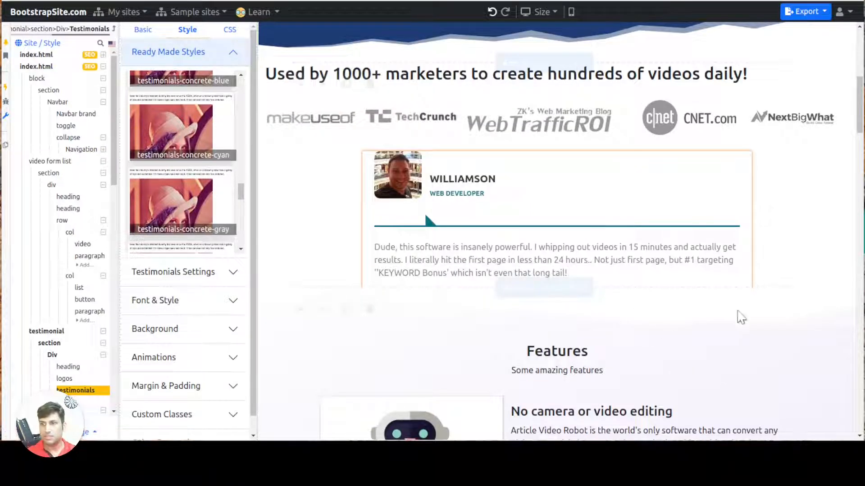
- Apply the features-cards ready-made style to the features element under the Features heading
scroll(782, 270, "down", 7)
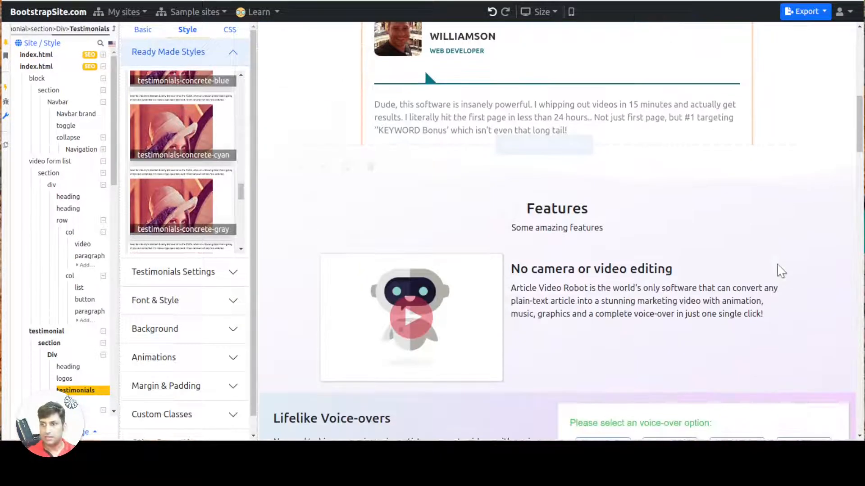
left_click(590, 128)
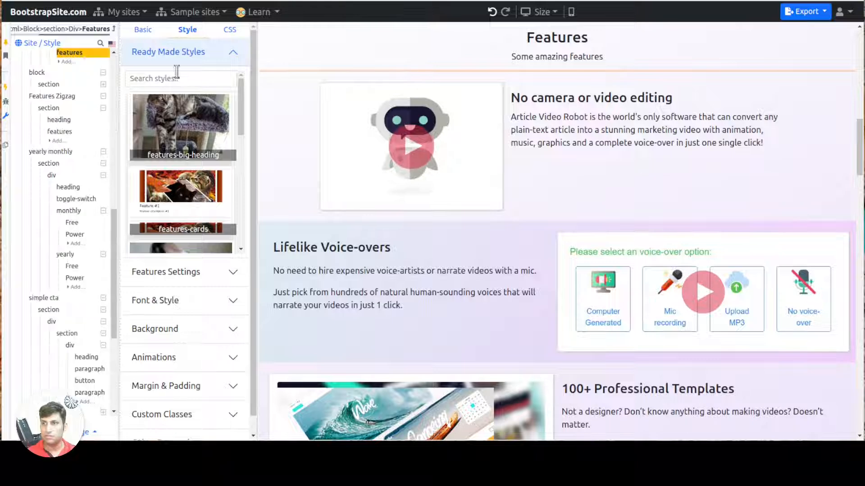
scroll(191, 184, "down", 1)
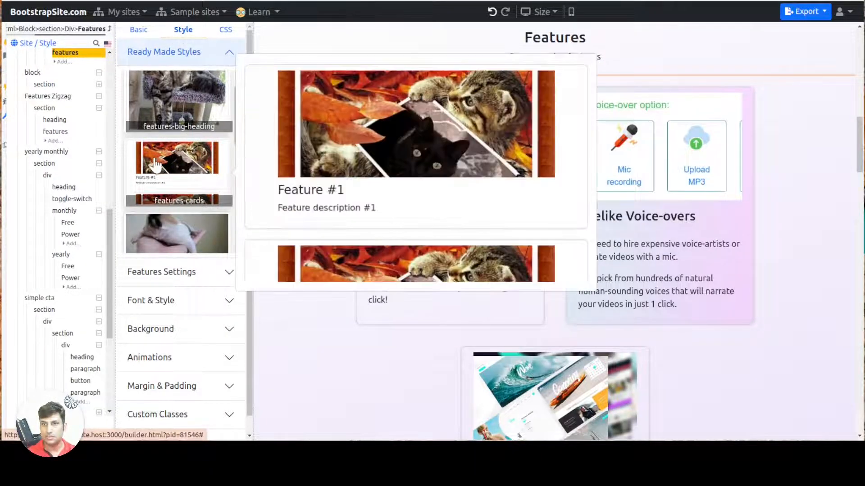
- Apply the features-zigzag ready-made style to the features element under the "It's quick and easy!" heading
scroll(745, 260, "down", 8)
scroll(595, 217, "down", 6)
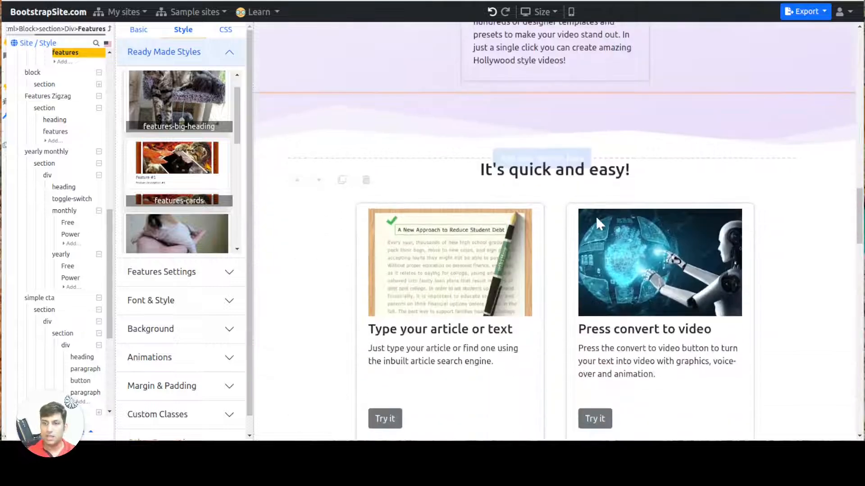
left_click(558, 203)
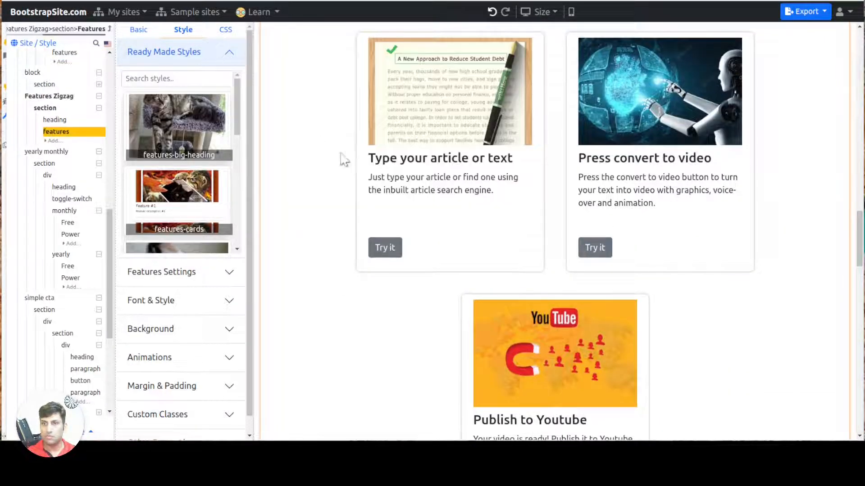
scroll(175, 204, "down", 5)
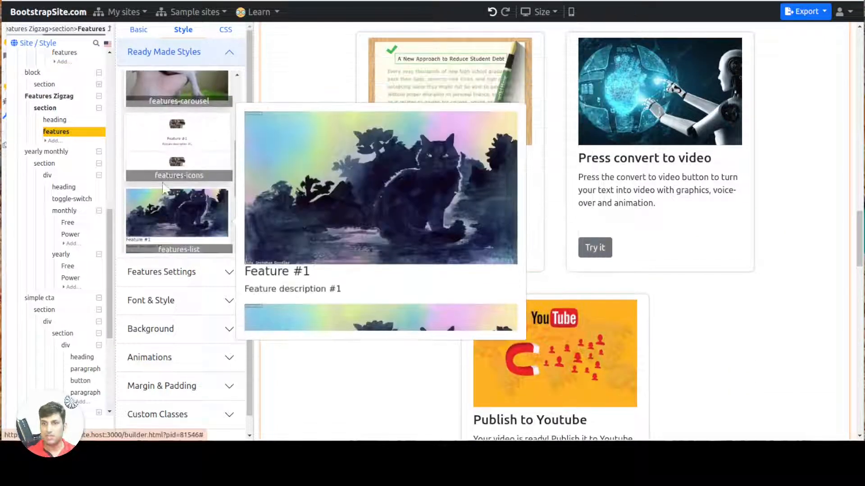
scroll(175, 205, "down", 5)
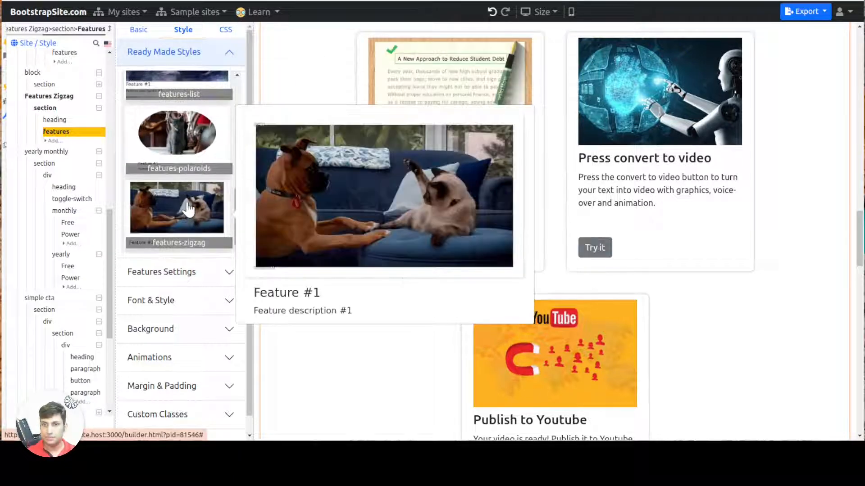
left_click(189, 212)
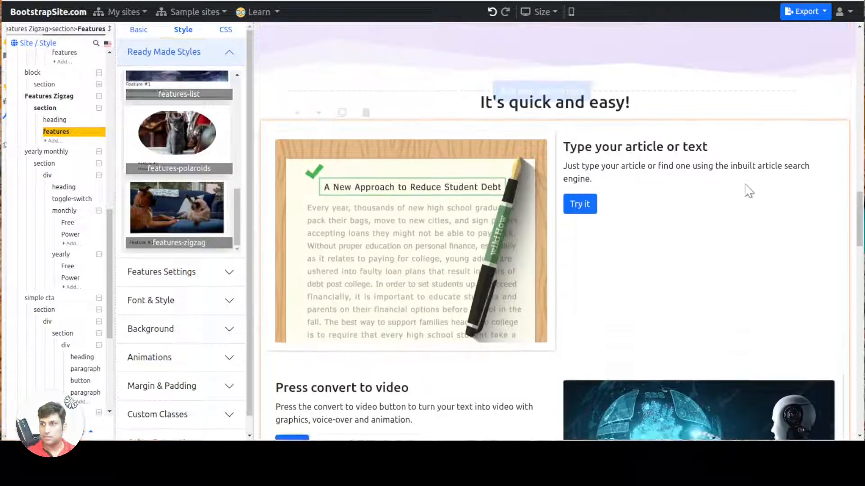
scroll(746, 187, "down", 5)
- Open the mobile preview from the page header and set its screen size to 375x667px
scroll(694, 220, "up", 10)
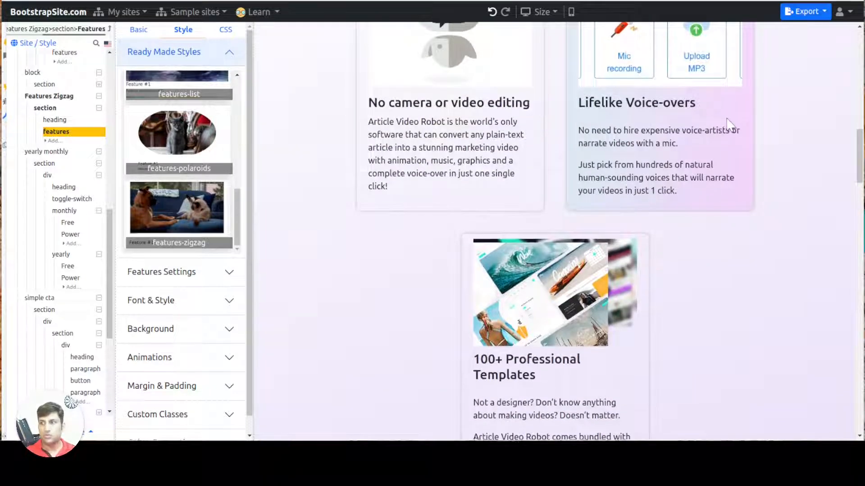
scroll(729, 124, "up", 6)
scroll(730, 125, "up", 10)
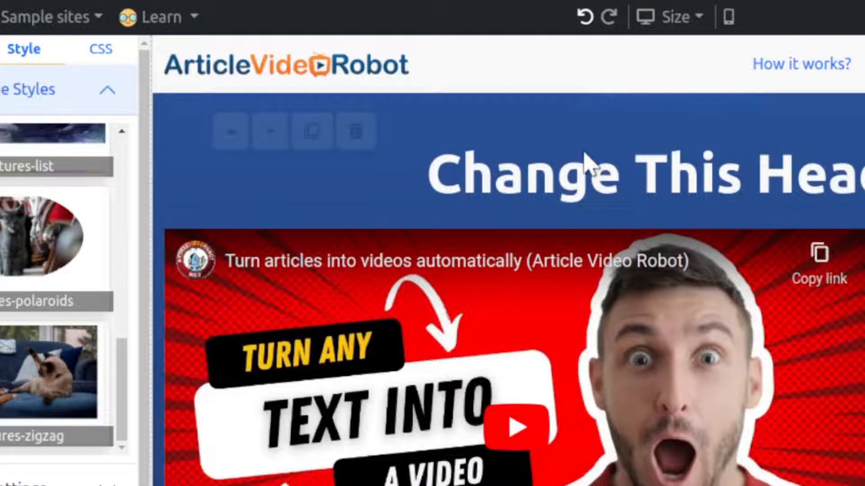
left_click(729, 20)
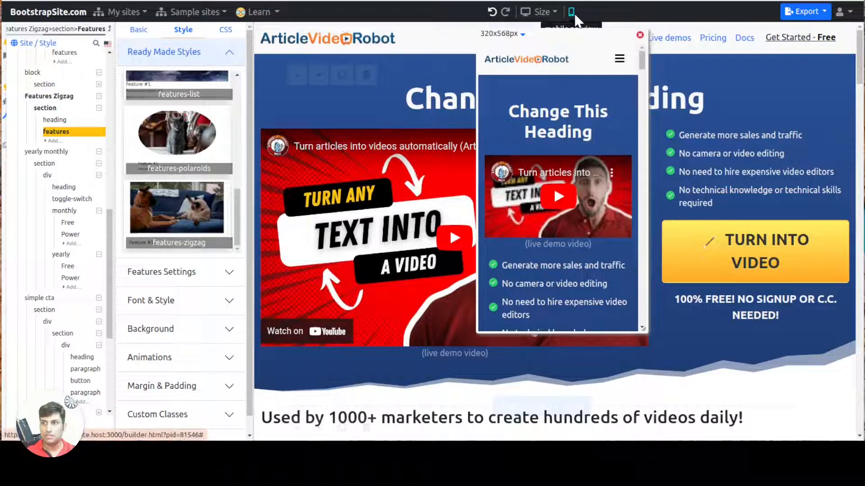
left_click_drag(644, 329, 645, 332)
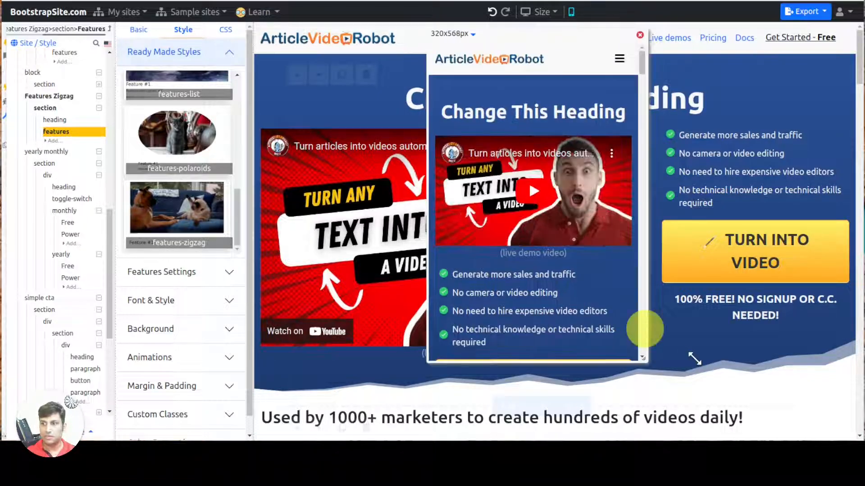
left_click(454, 34)
left_click(492, 74)
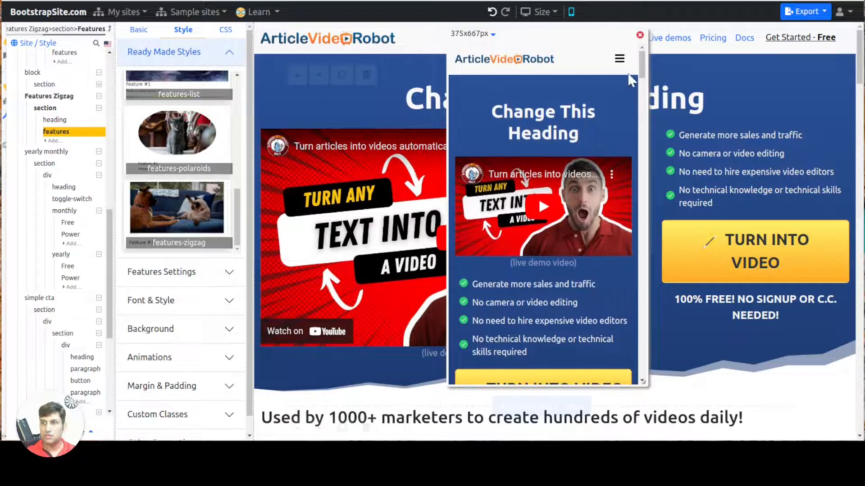
- Check the navigation menu and the whole page down to the footer in the mobile preview, and close it
left_click(620, 58)
left_click(619, 58)
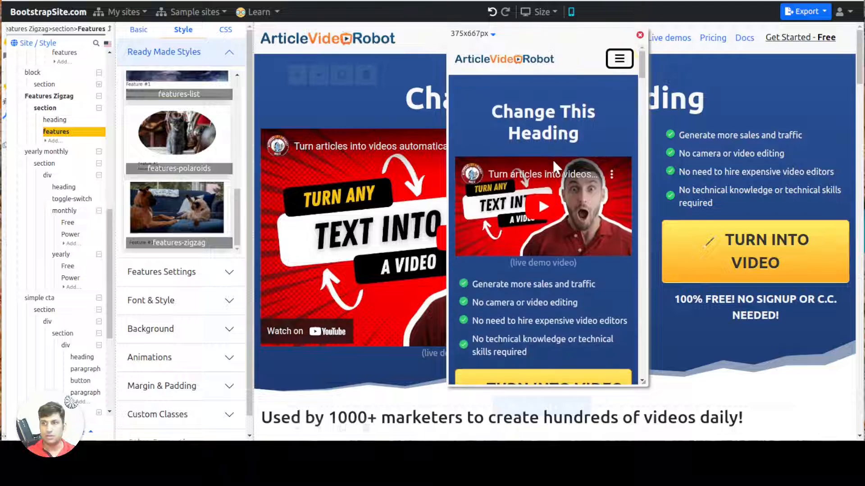
scroll(552, 160, "down", 10)
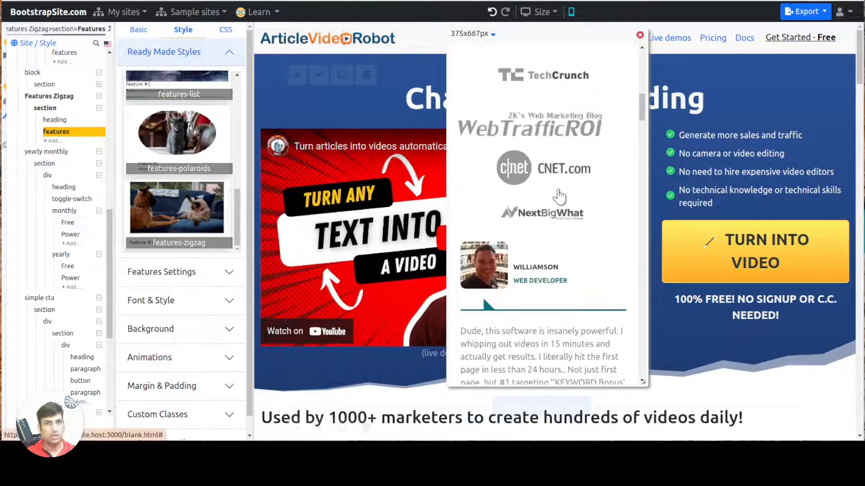
scroll(558, 197, "down", 8)
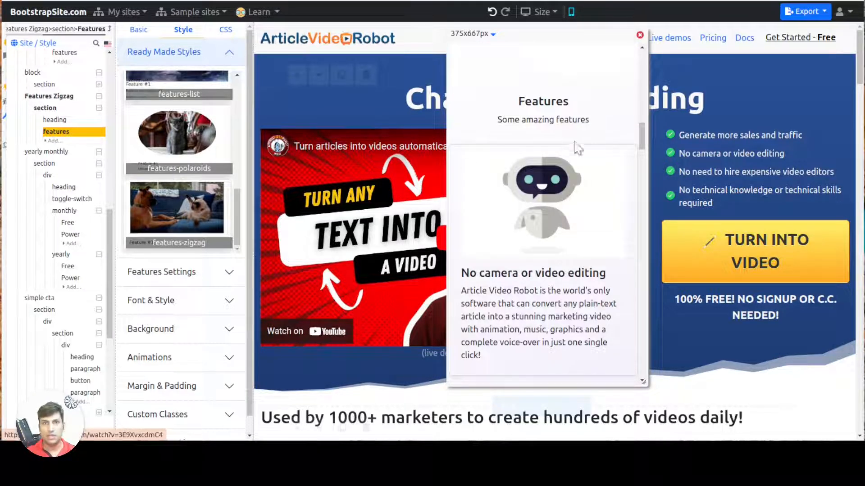
scroll(569, 137, "down", 5)
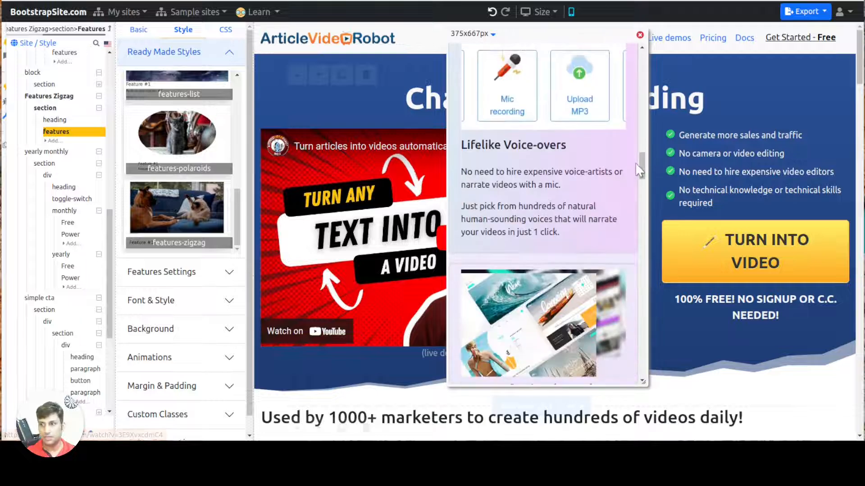
left_click_drag(641, 162, 642, 379)
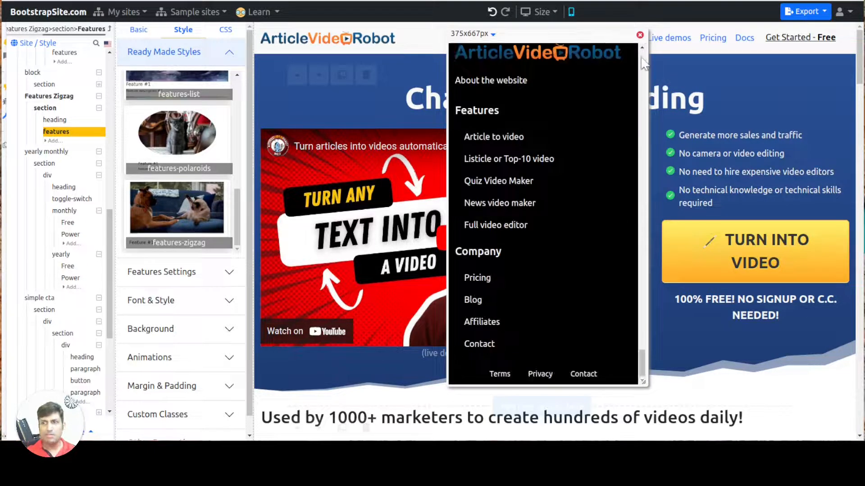
left_click(639, 35)
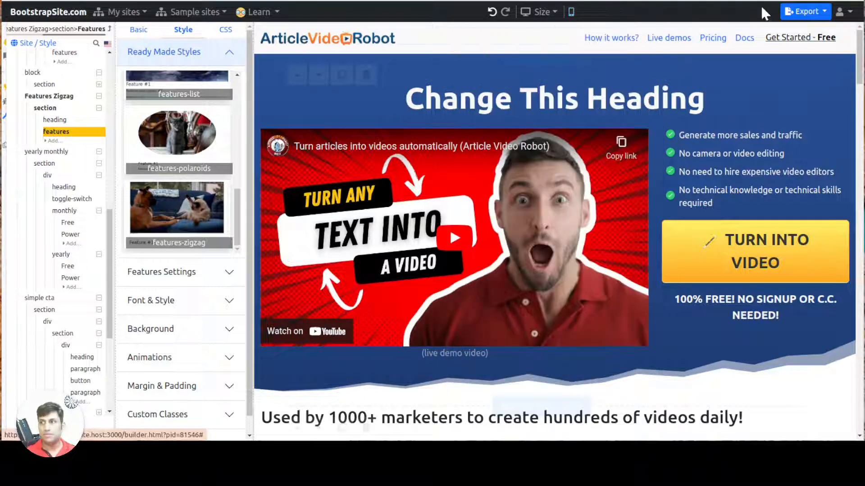
- View the instructions for publishing to an own domain, highlight the CNAME target address, and dismiss them
left_click(800, 18)
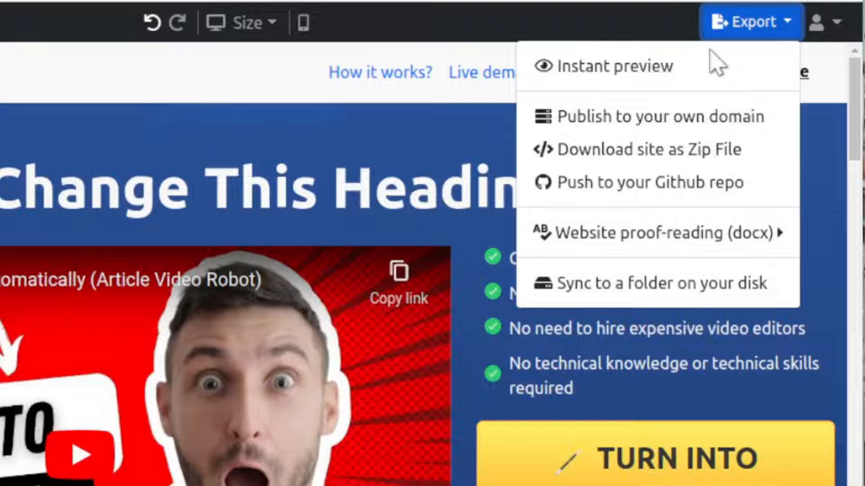
left_click(716, 63)
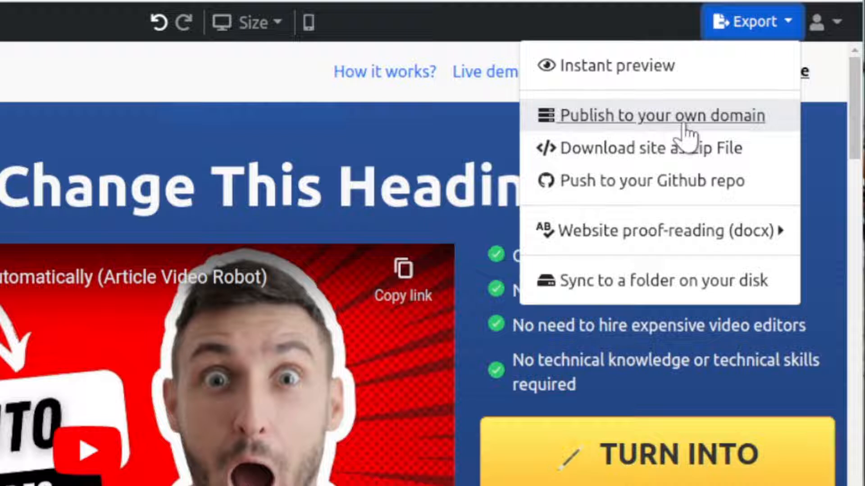
left_click(644, 126)
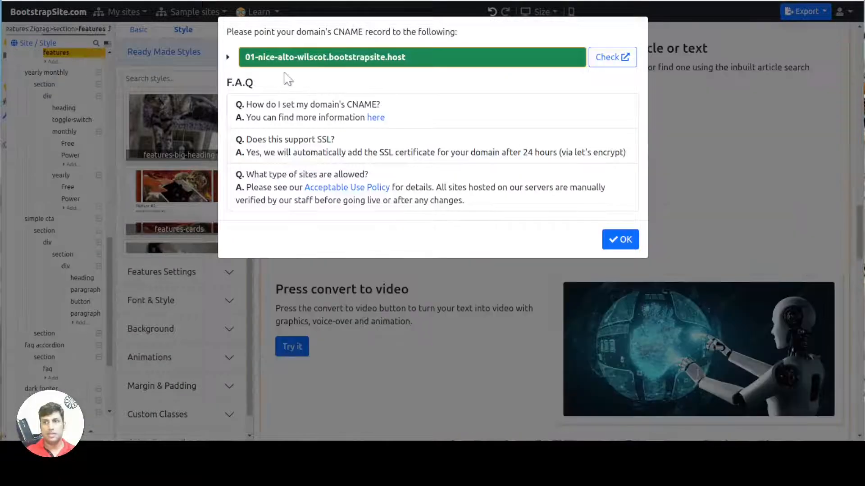
left_click(266, 64)
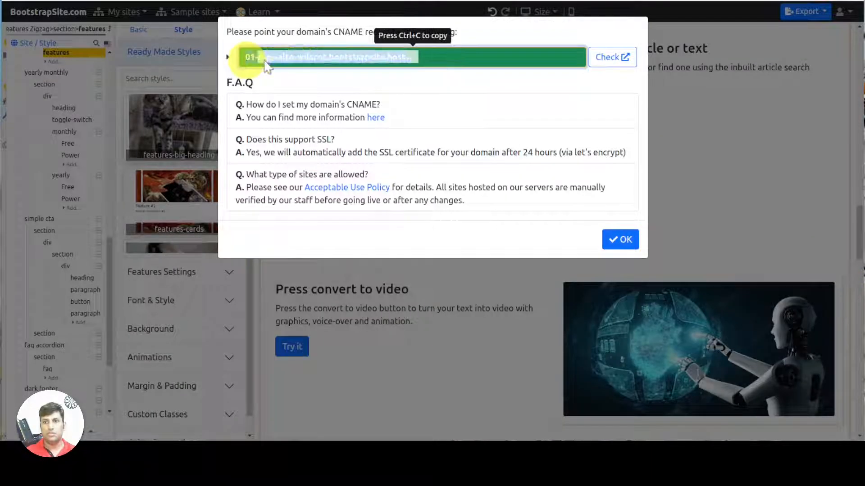
left_click(388, 62)
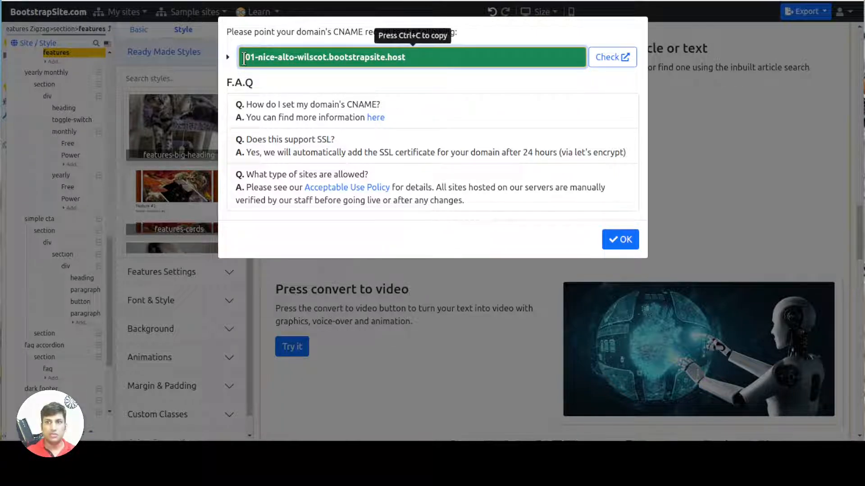
left_click(410, 58)
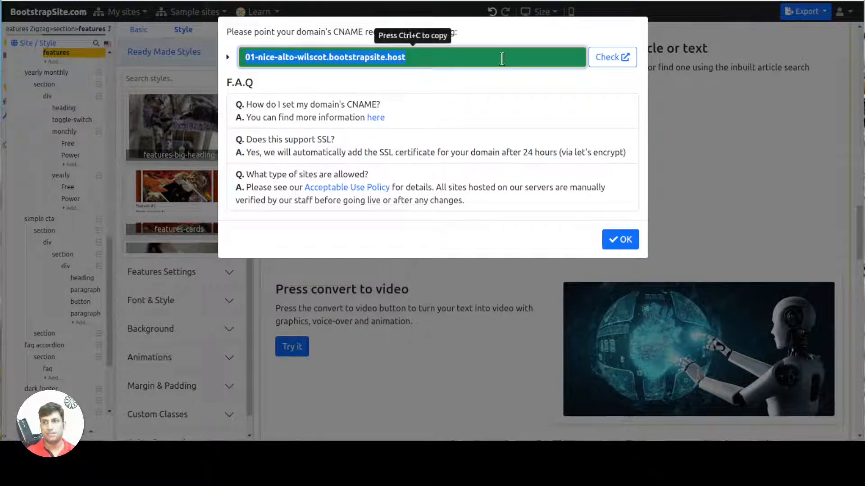
left_click(613, 240)
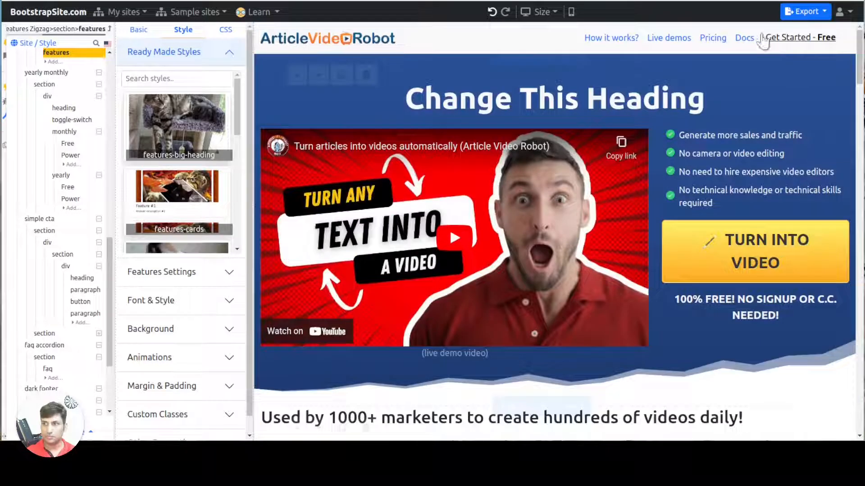
- Review the deploy key and repository fields in the Github push instructions, and cancel without pushing
left_click(802, 12)
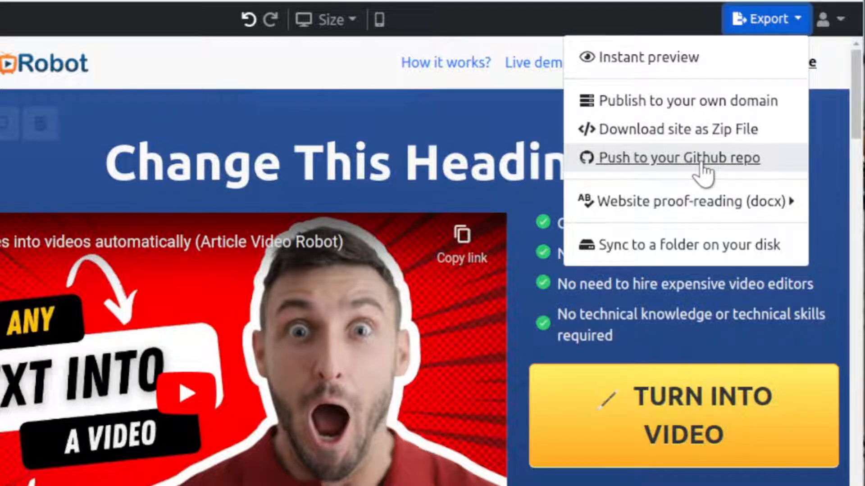
left_click(662, 165)
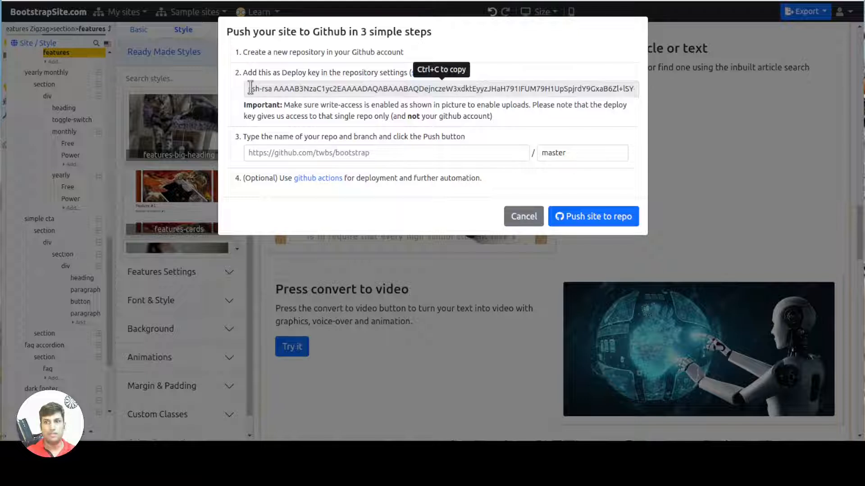
left_click_drag(246, 88, 358, 90)
left_click(357, 90)
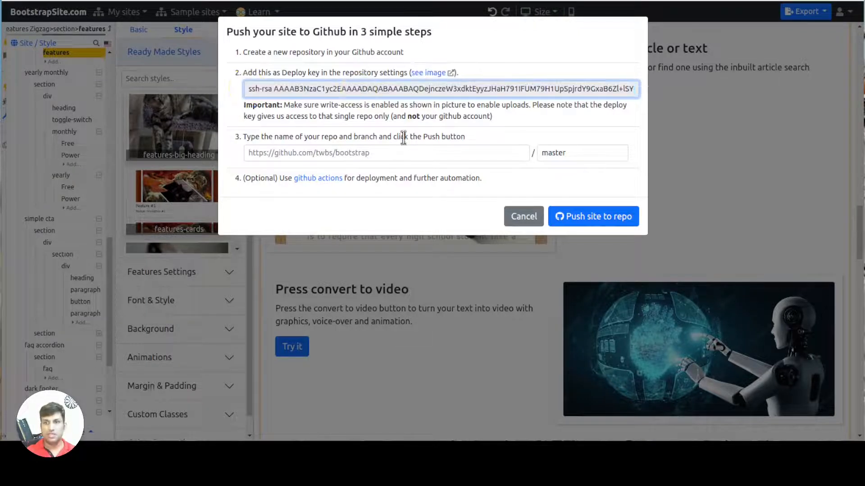
left_click(411, 157)
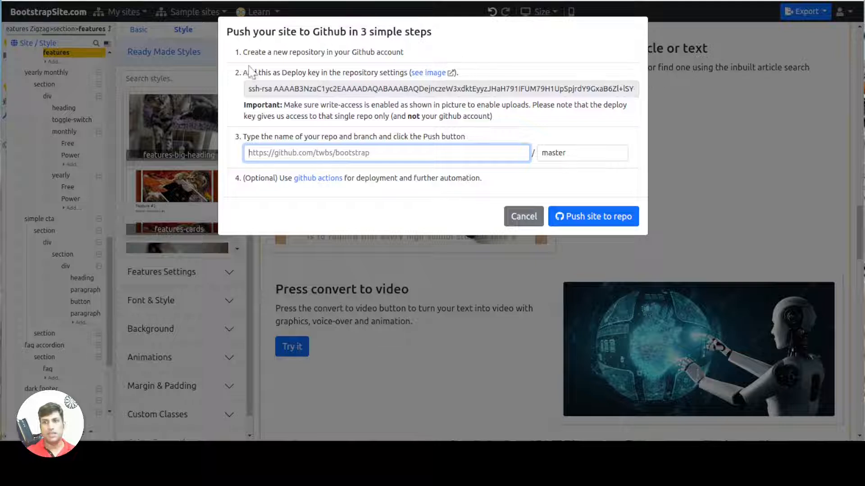
left_click_drag(229, 30, 428, 31)
left_click(424, 31)
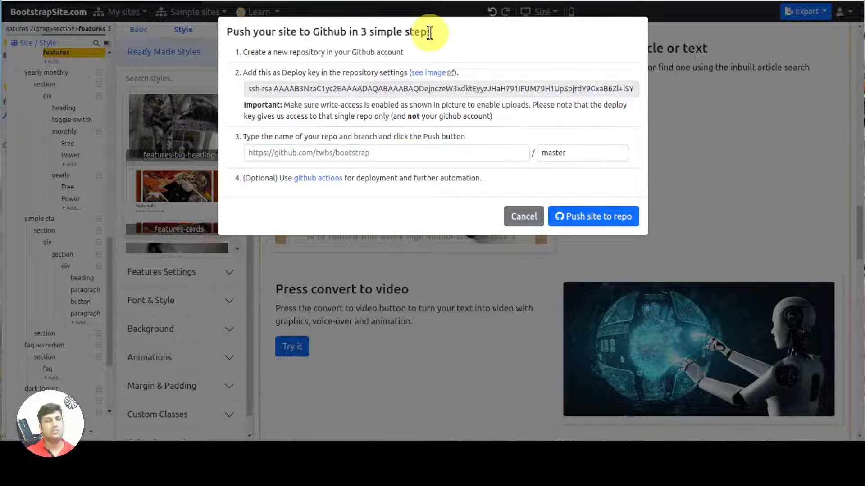
left_click(524, 216)
- Review the Word document proof-reading options and the app downloads for syncing the site to a disk folder
left_click(804, 11)
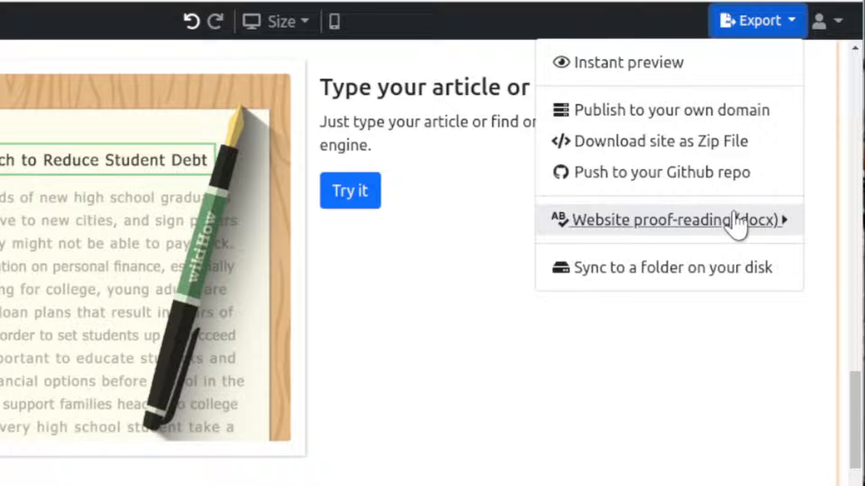
left_click(737, 221)
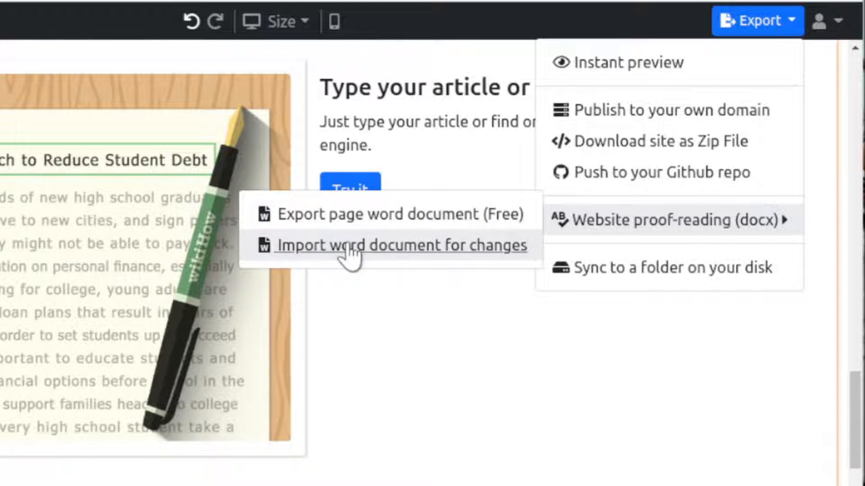
left_click(605, 272)
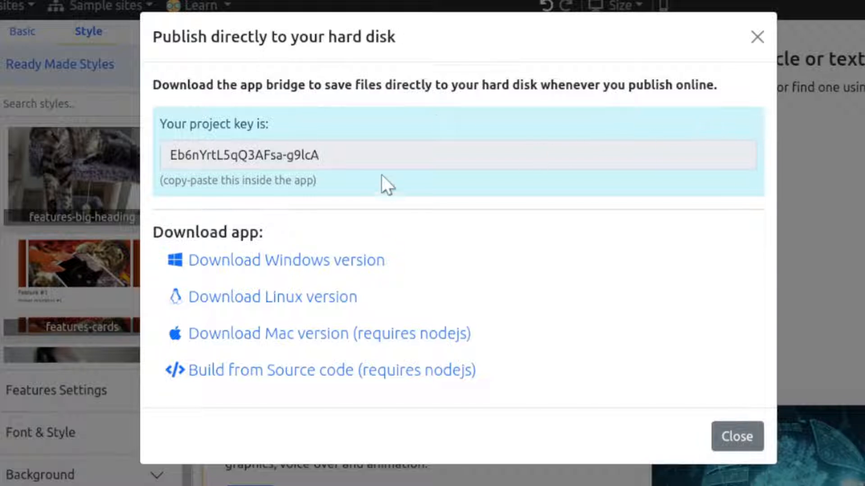
left_click(757, 43)
left_click(805, 11)
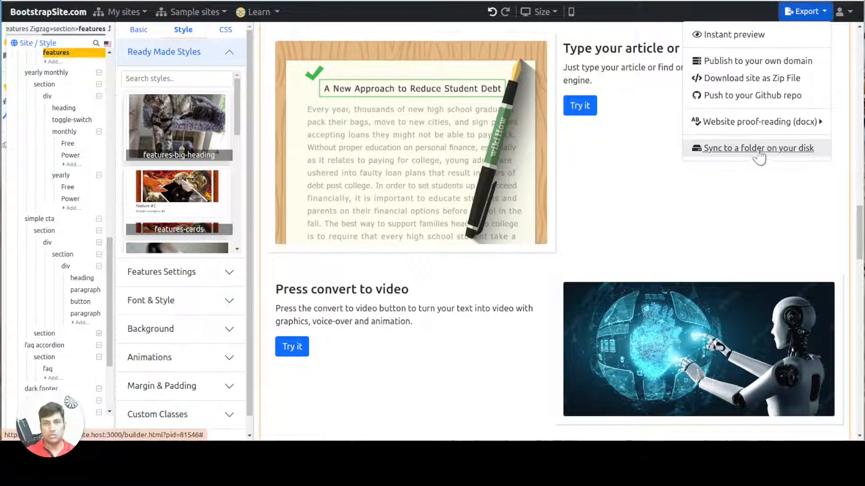
left_click(725, 156)
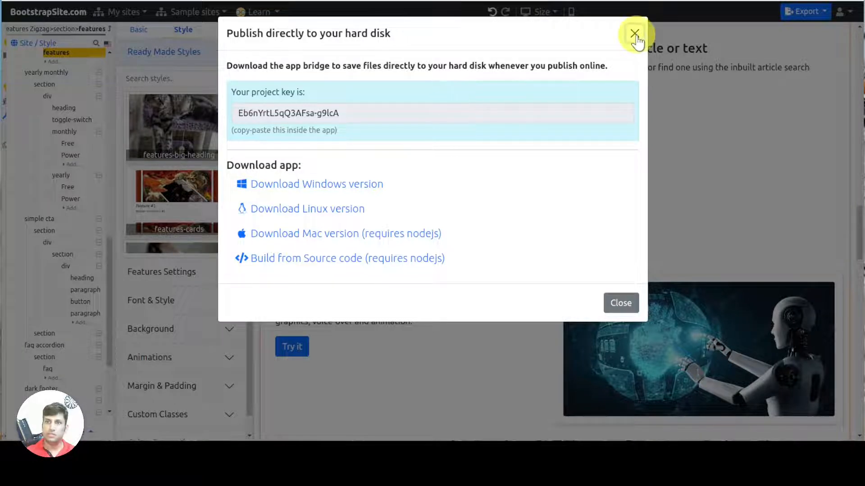
left_click(635, 35)
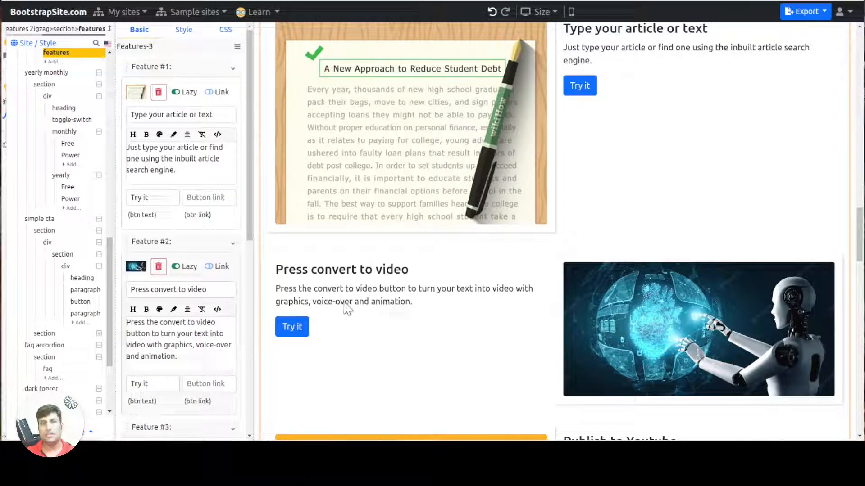
scroll(72, 113, "up", 8)
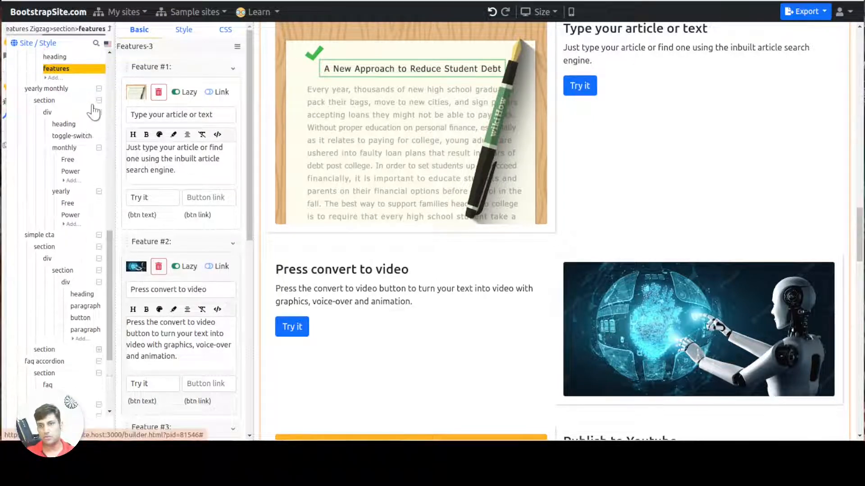
- Delete the existing index.html pages from the site tree to start over with an empty page
scroll(94, 116, "up", 5)
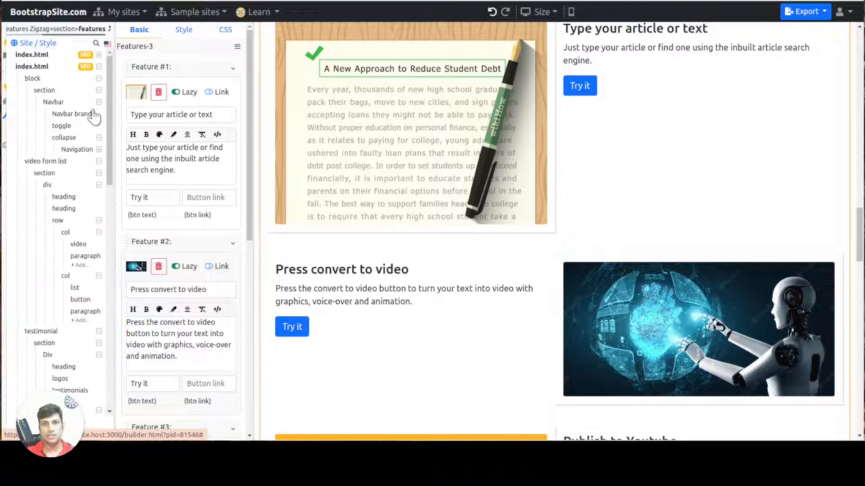
right_click(10, 68)
left_click(36, 257)
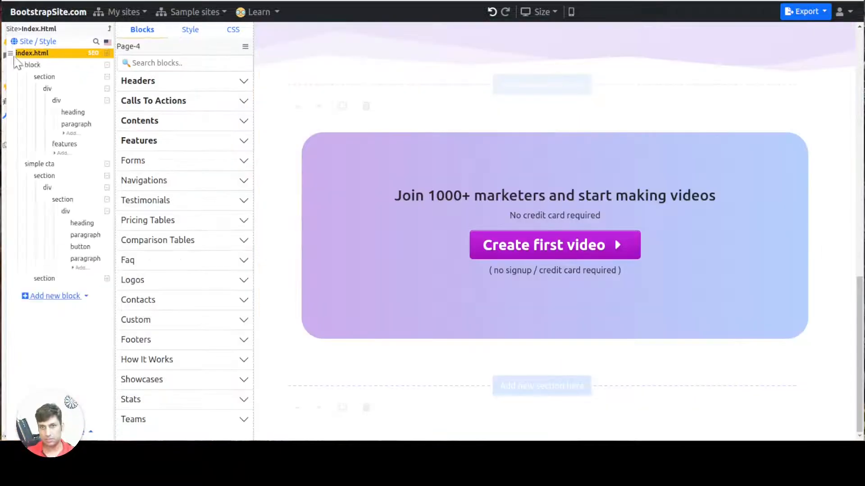
right_click(10, 53)
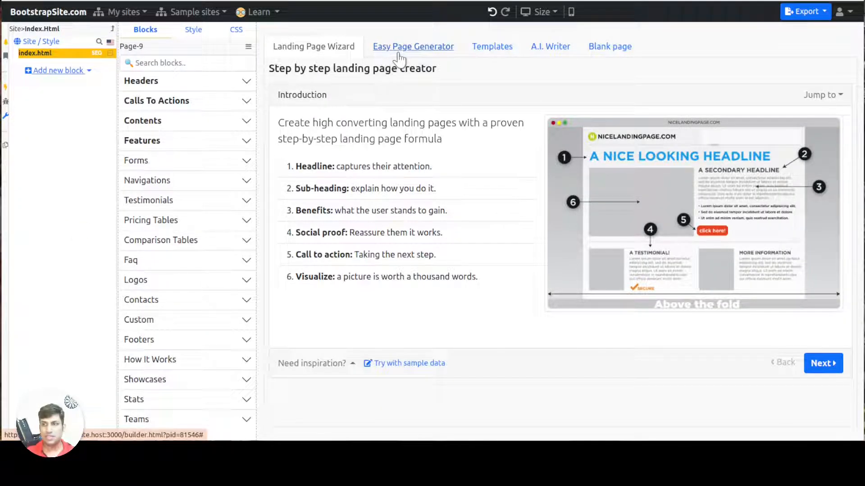
- Open the Easy Page Generator, look through the header blocks, and review the previewed page sections
left_click(441, 53)
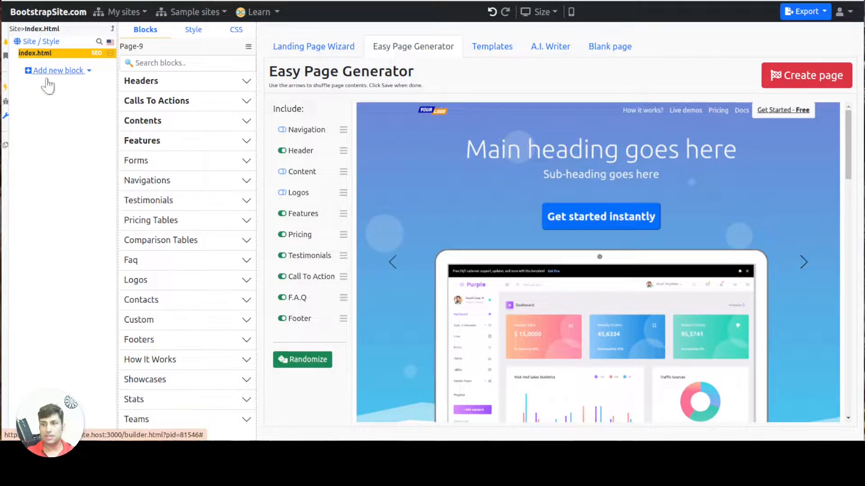
left_click(155, 81)
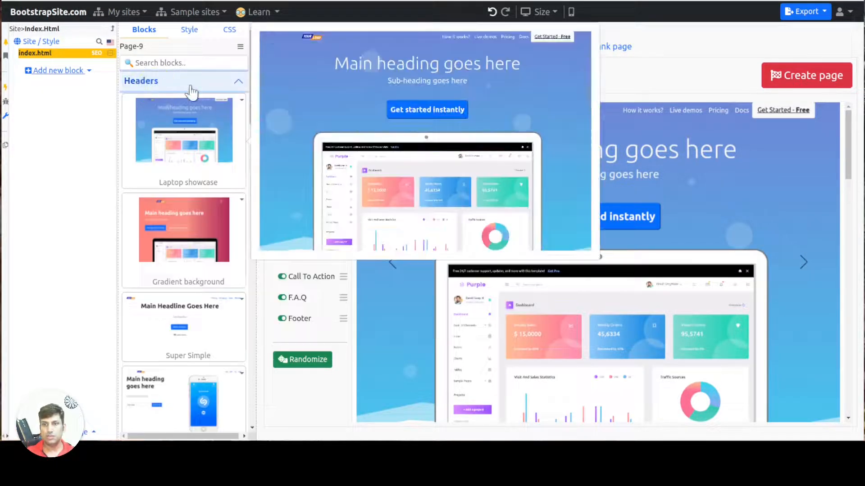
left_click(190, 86)
scroll(793, 252, "down", 6)
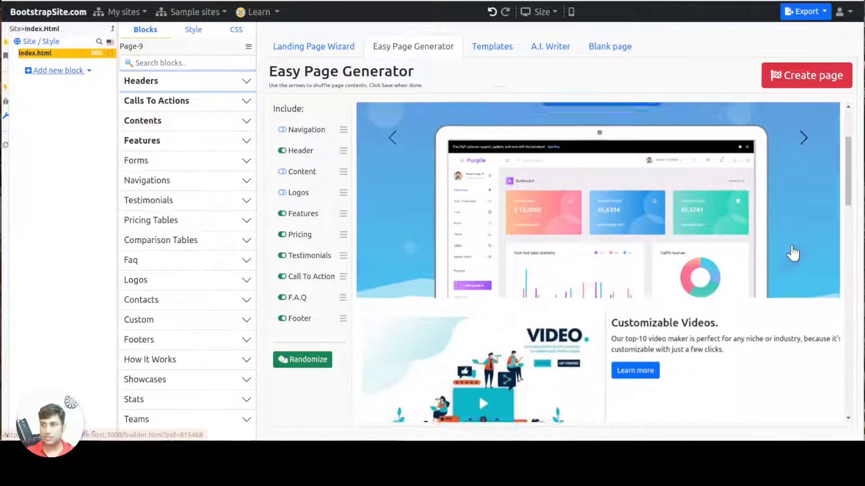
scroll(793, 259, "up", 1)
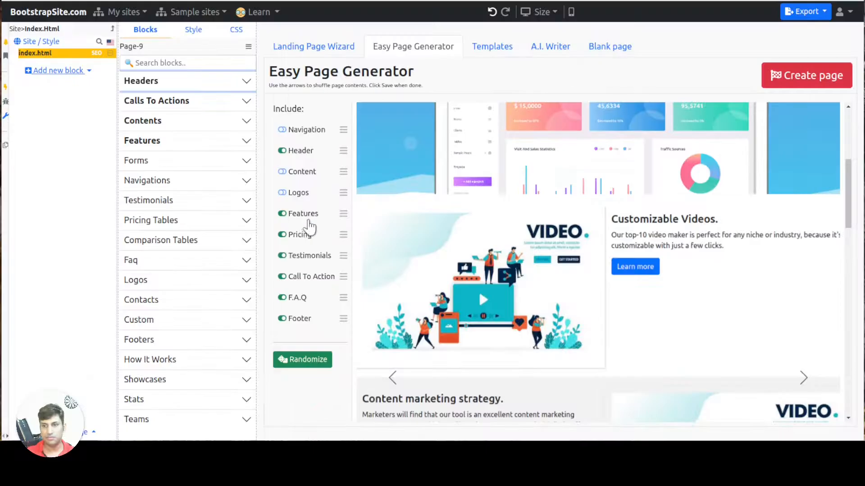
- Generate a page without Features, Pricing and Testimonials, using the header with the man holding a tablet, and review the created page
left_click(391, 208)
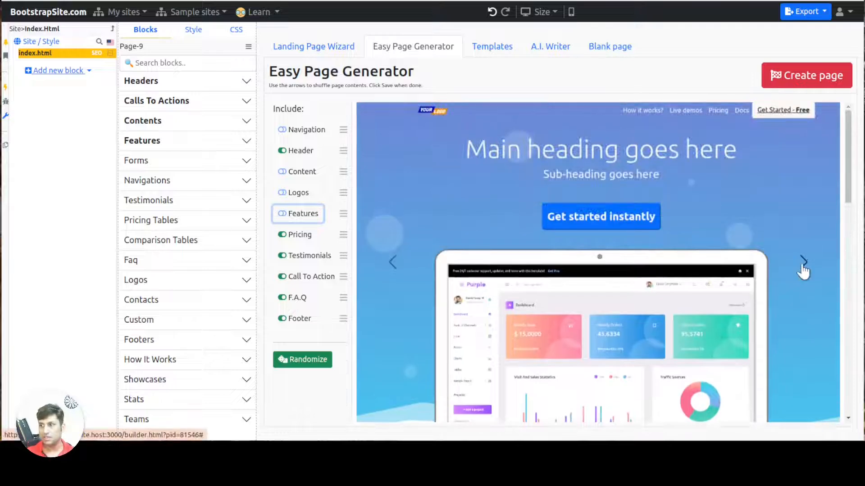
left_click(802, 267)
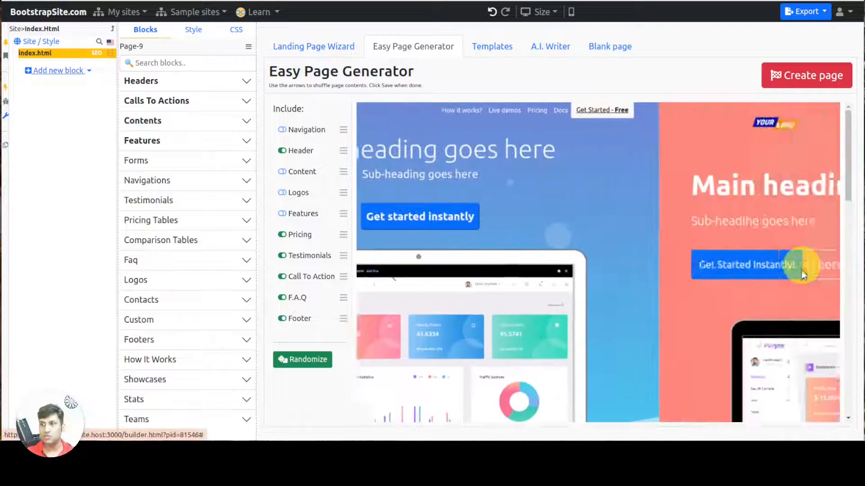
left_click(784, 260)
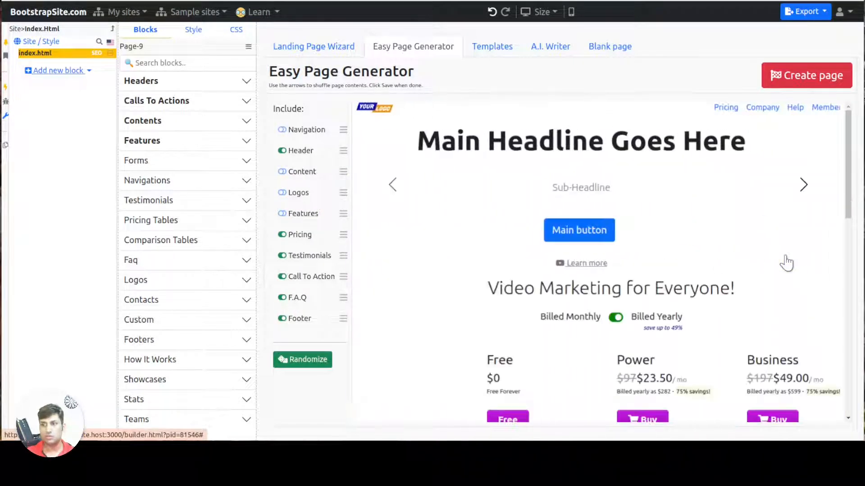
left_click(387, 194)
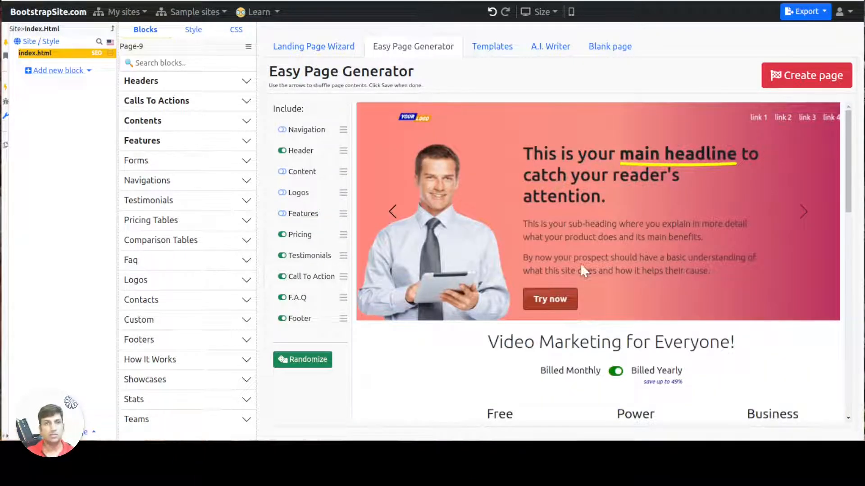
left_click(814, 86)
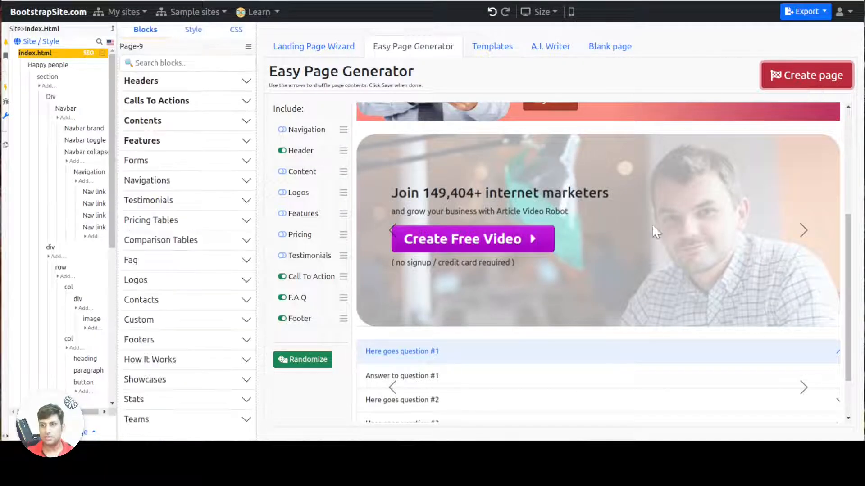
scroll(303, 214, "down", 4)
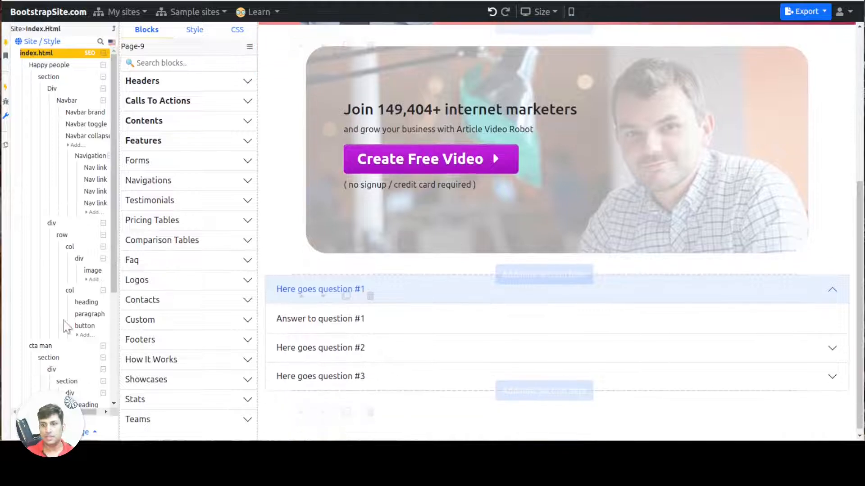
scroll(578, 214, "up", 5)
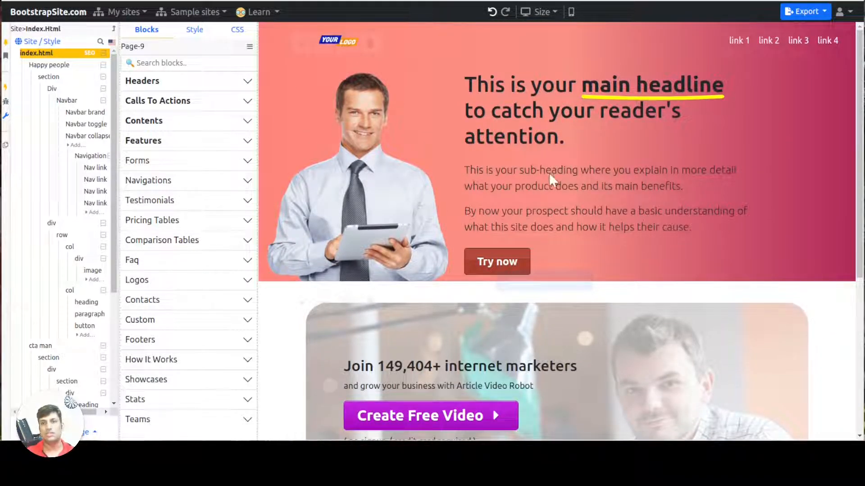
- Delete the generated index.html page and choose the dark blue page from the ready-made templates
left_click(18, 55)
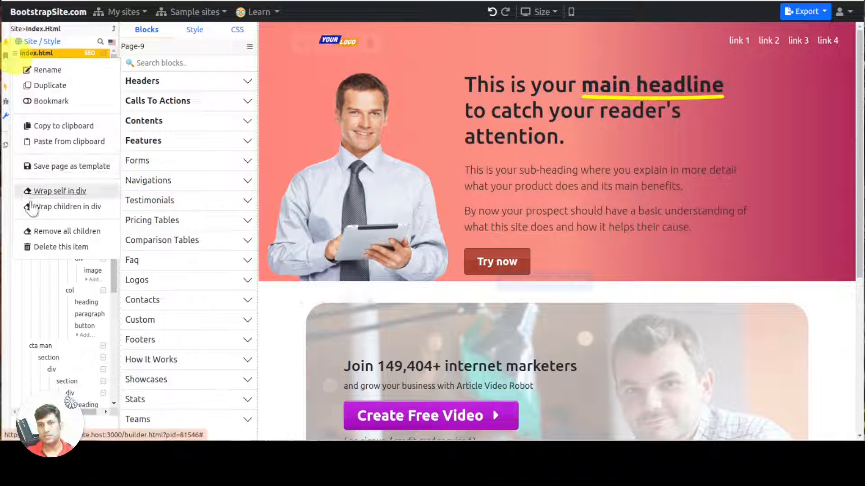
left_click(32, 245)
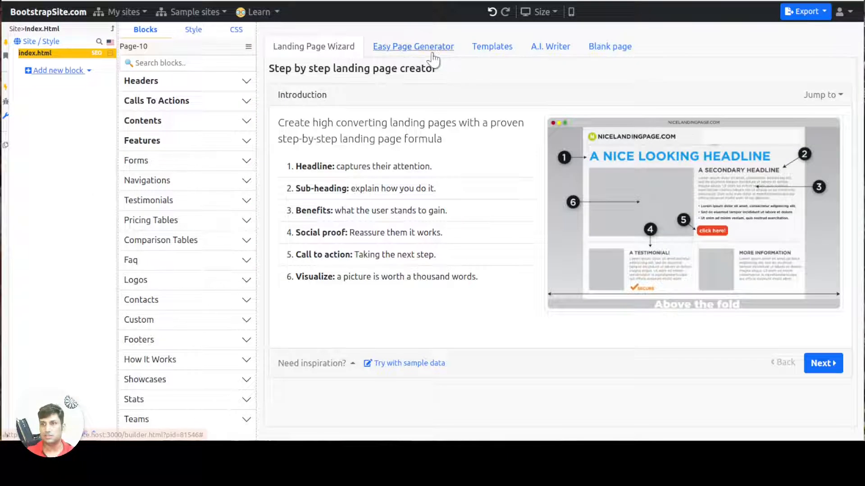
left_click(484, 48)
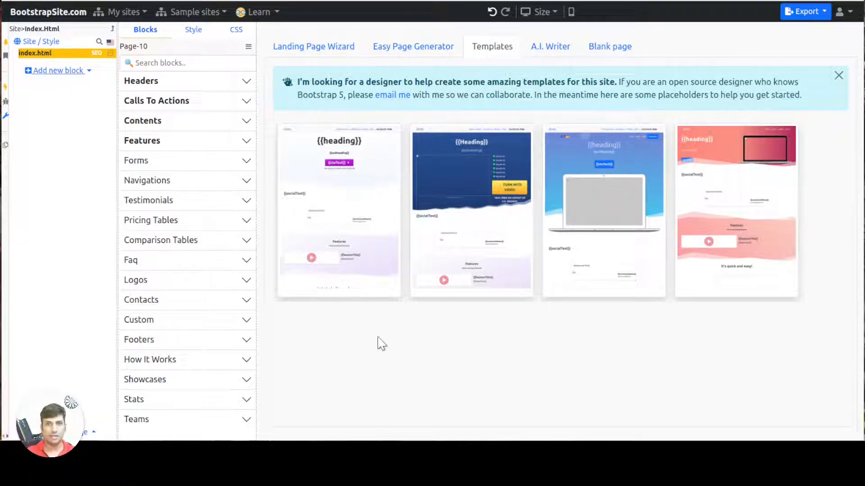
left_click(478, 206)
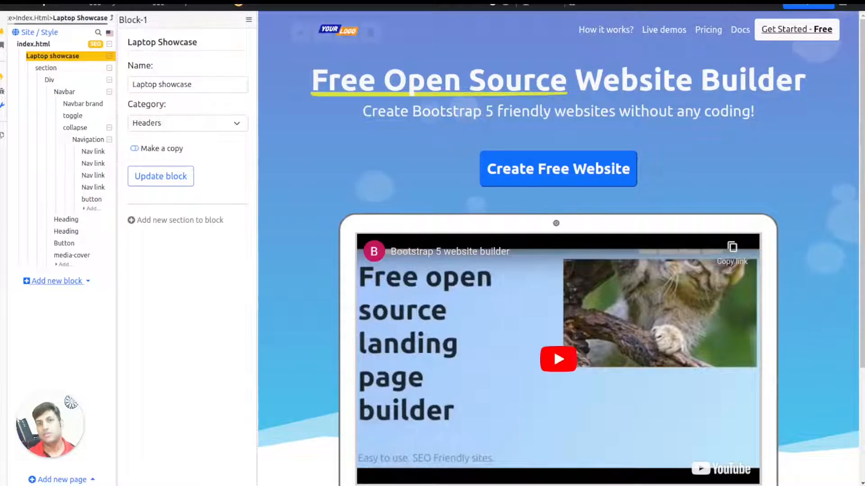
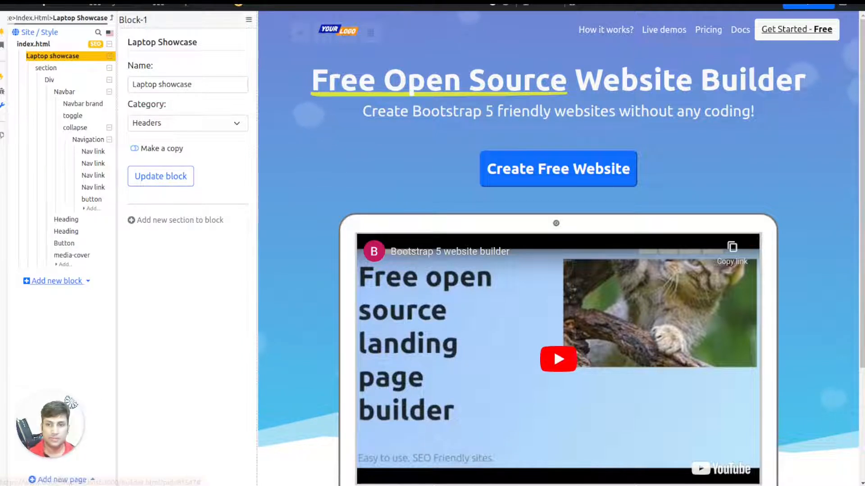
- Open the SEO settings of index.html and set the page title to "Title of page"
left_click(39, 44)
left_click(40, 45)
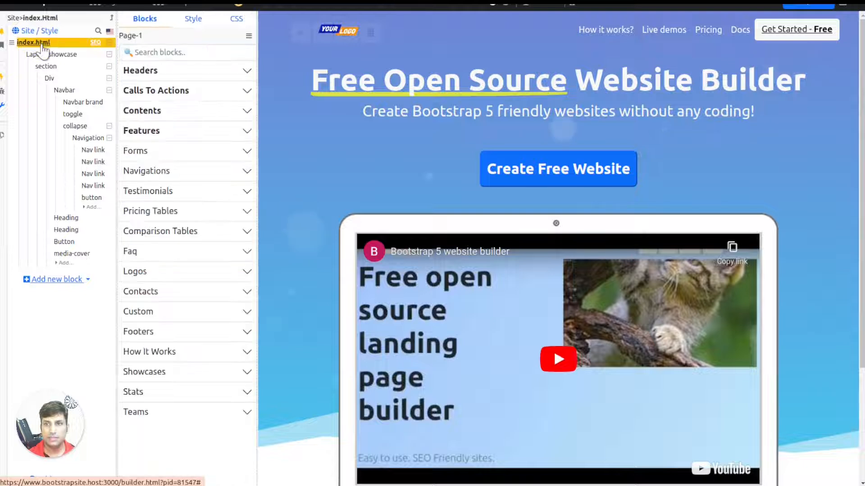
left_click(96, 43)
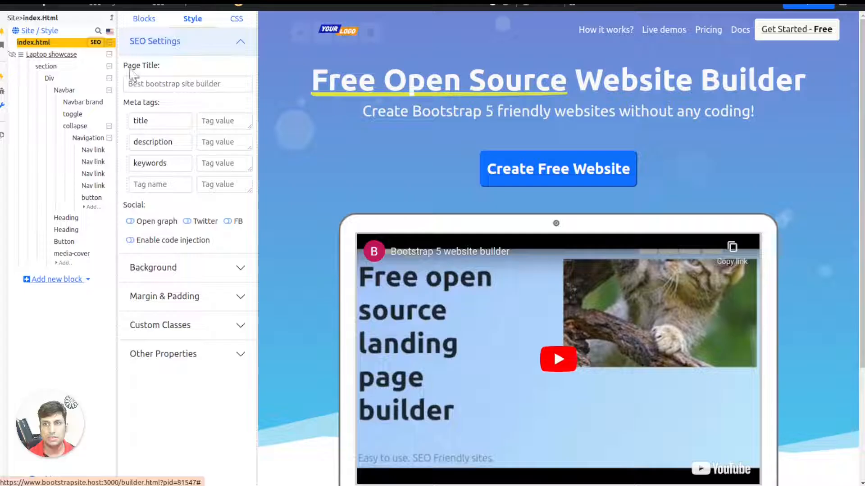
left_click(283, 158)
type("Title")
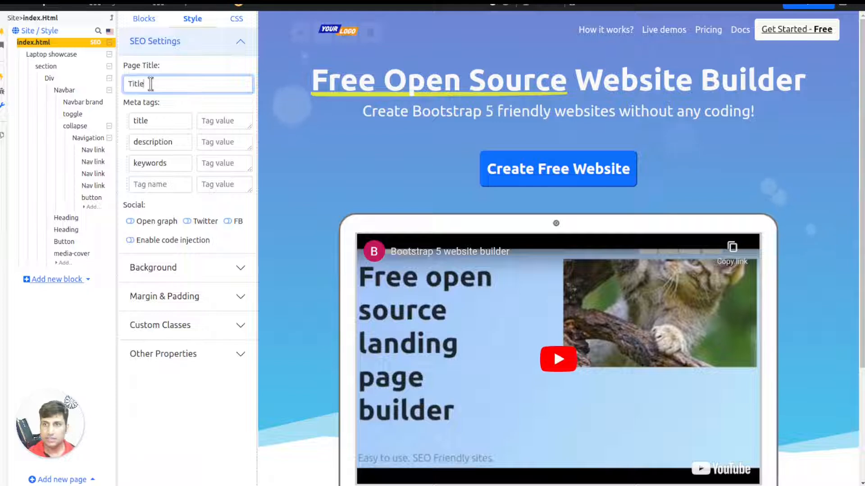
type(" of page")
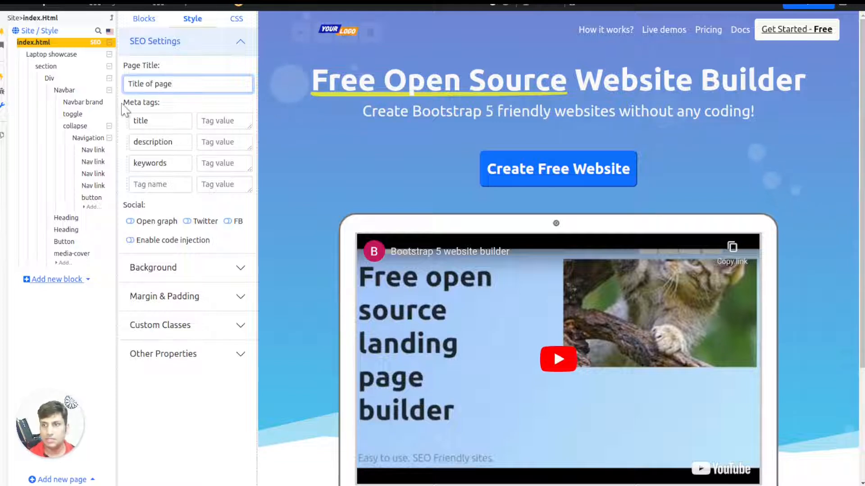
- Review the page's meta tags, enable code injection to examine its head and body code fields, and disable it again
left_click_drag(123, 103, 163, 108)
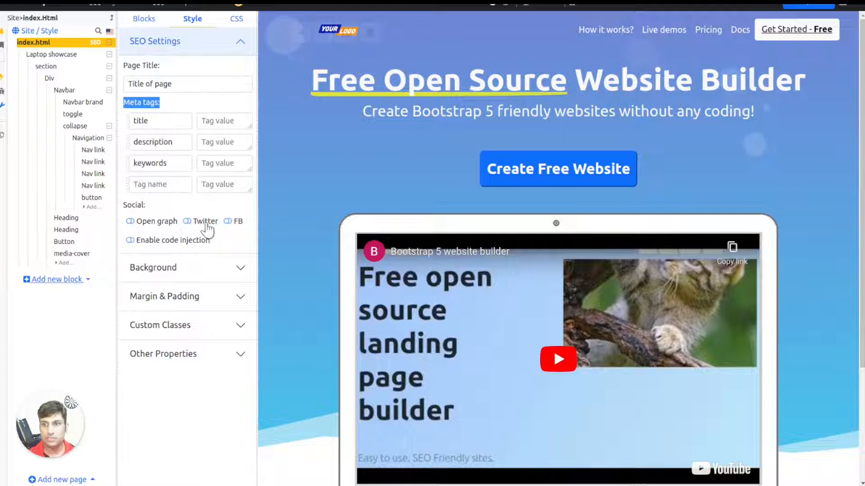
left_click(173, 241)
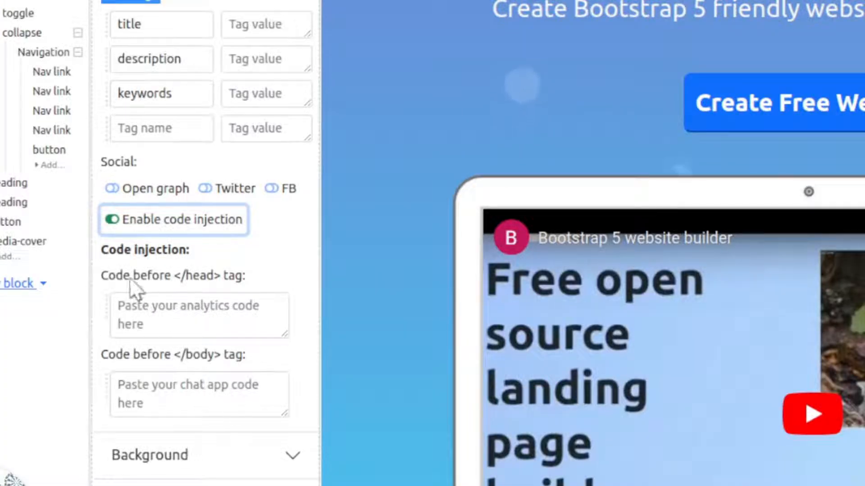
left_click(170, 315)
left_click(148, 232)
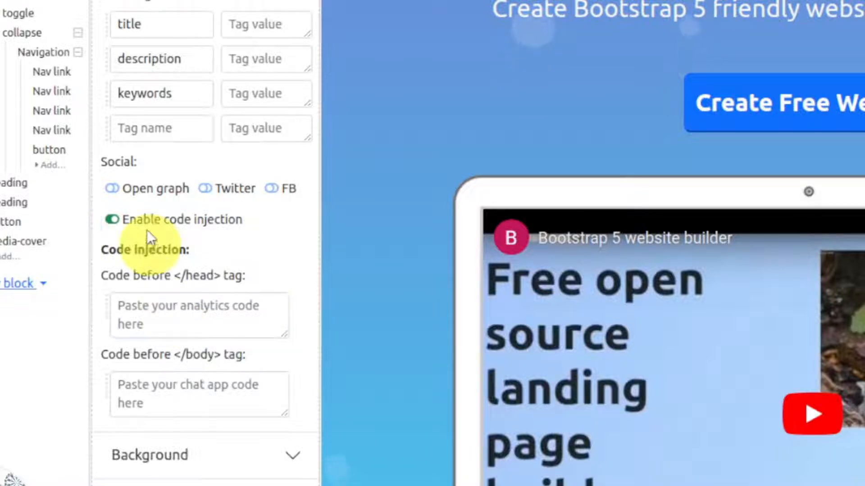
left_click(151, 242)
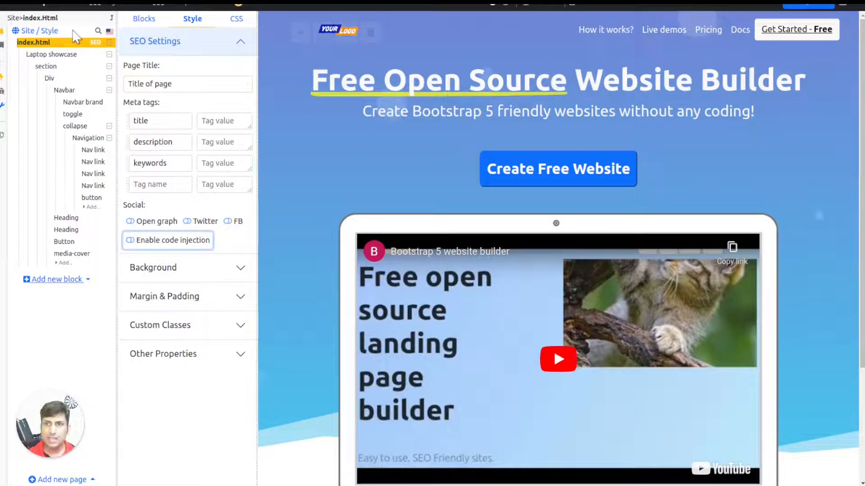
- Open the site-wide settings, enable code injection to view its fields, and disable it again
left_click(43, 31)
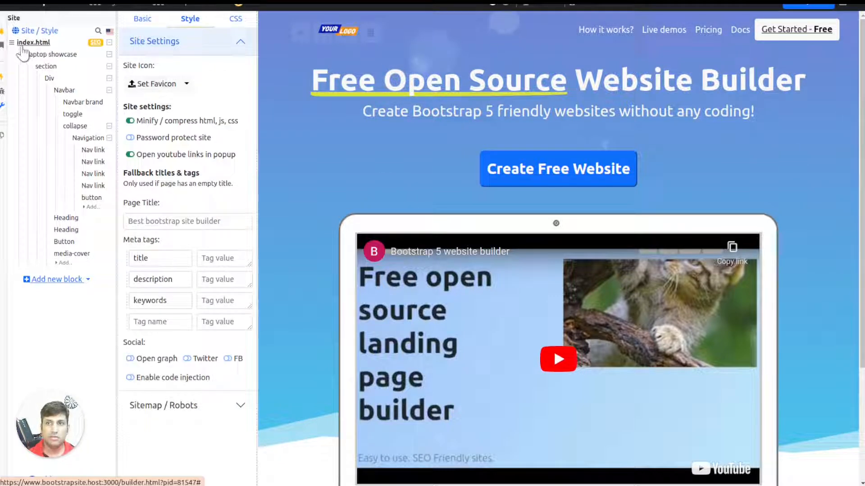
left_click(25, 42)
left_click(29, 32)
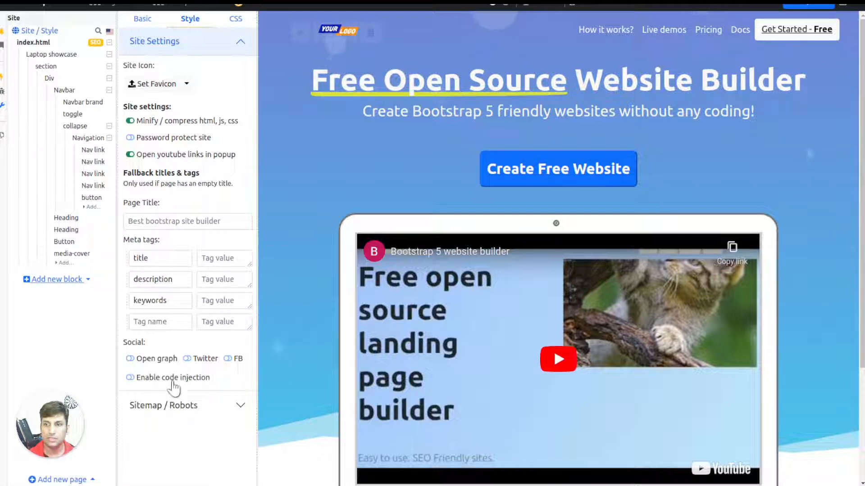
left_click(158, 378)
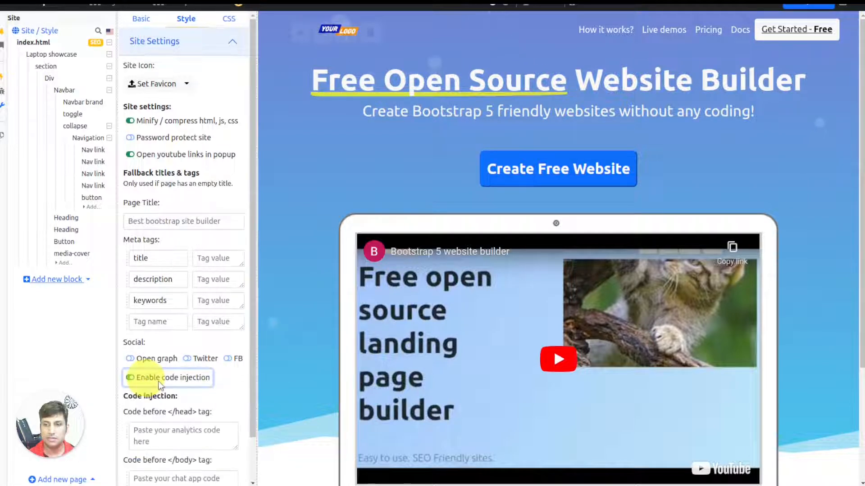
left_click(184, 379)
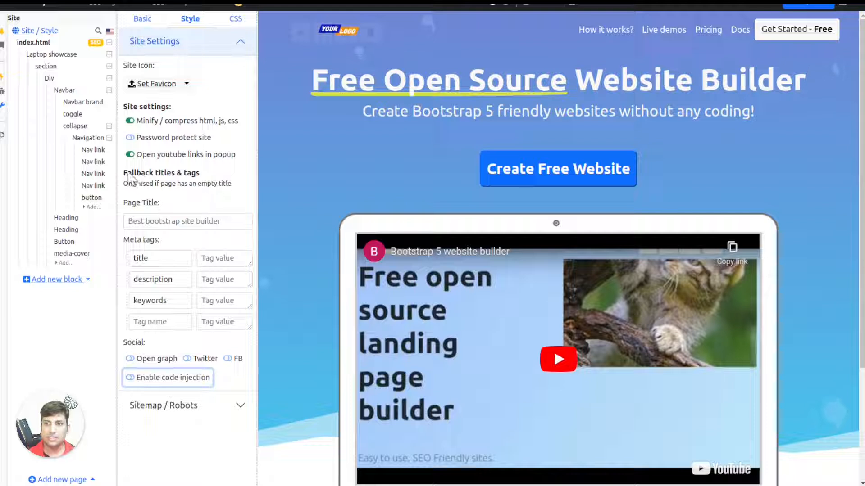
- Set the site's fallback page title to "My site" and compare it with the page title of index.html
left_click_drag(124, 173, 179, 182)
left_click(183, 184)
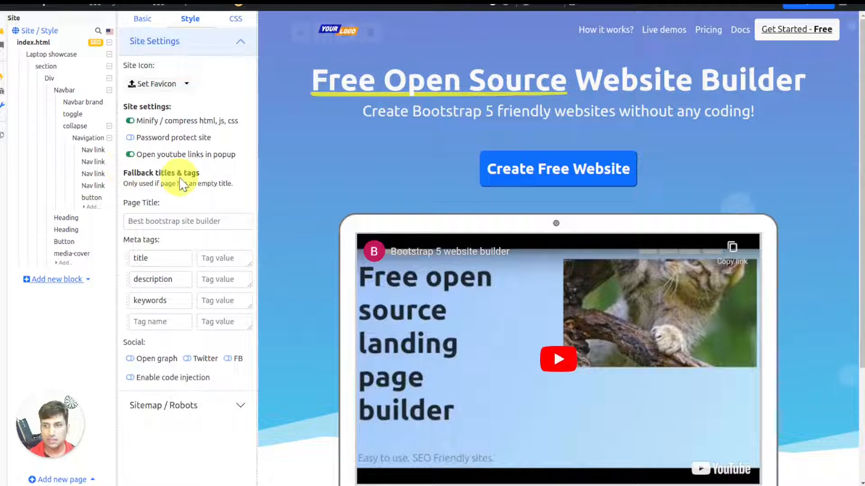
left_click(177, 223)
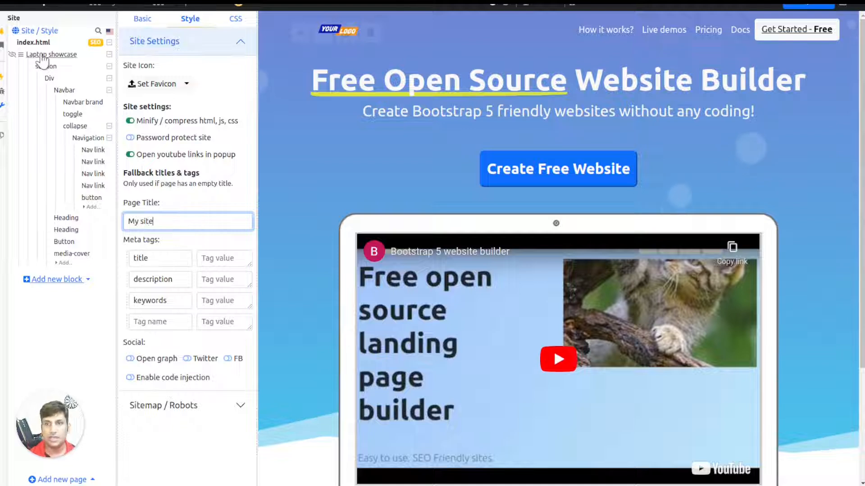
left_click(95, 42)
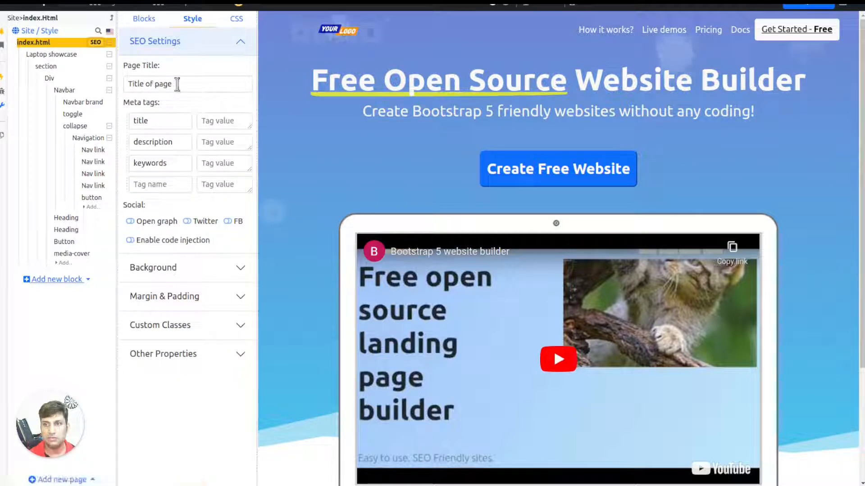
left_click(24, 32)
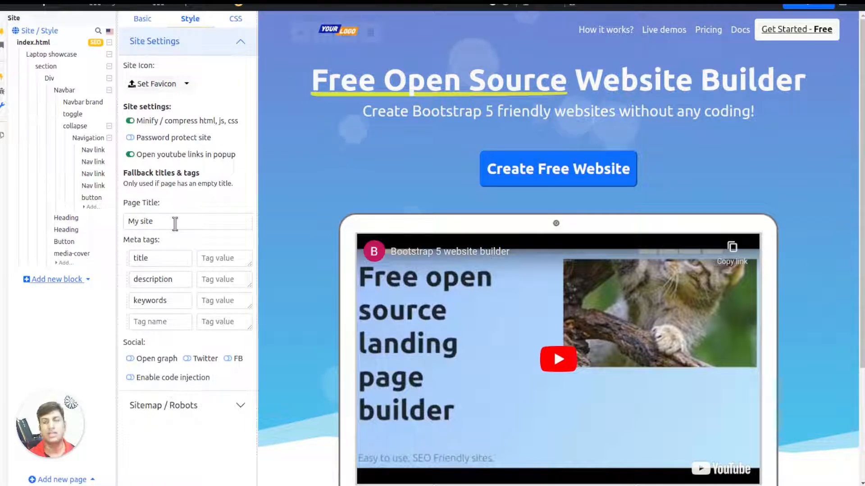
- Add a new blank page to the site and name it about-us.html
triple_click(175, 222)
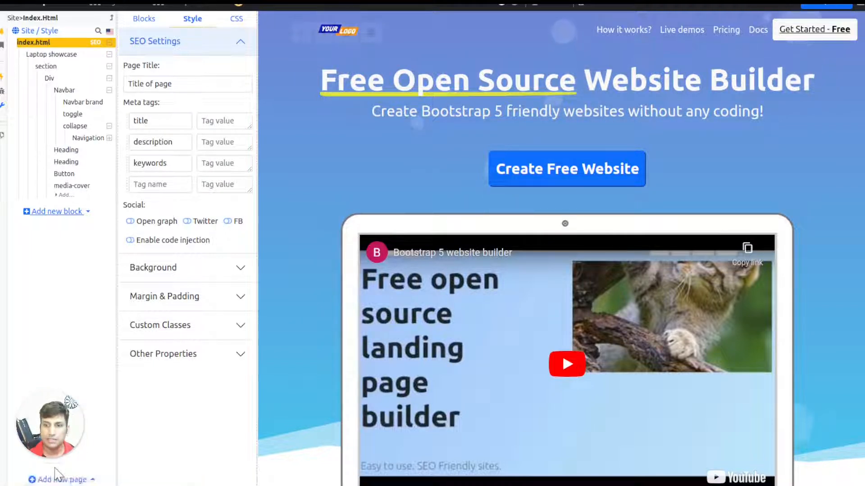
left_click(56, 478)
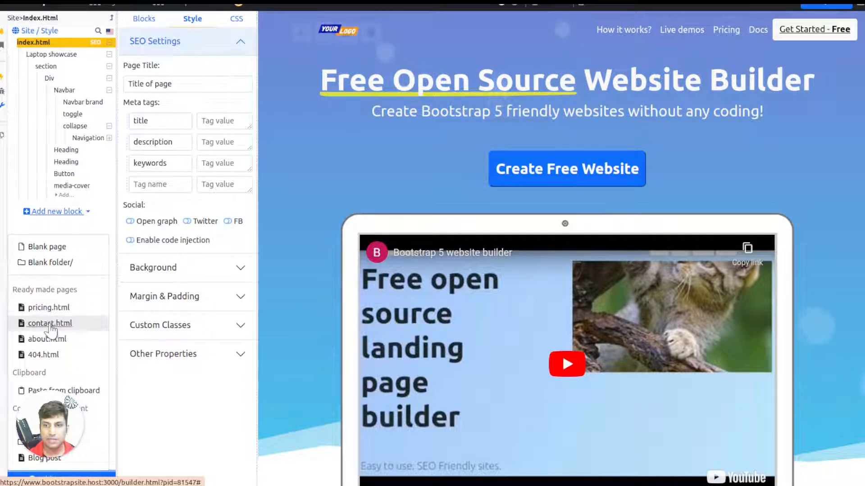
left_click(56, 248)
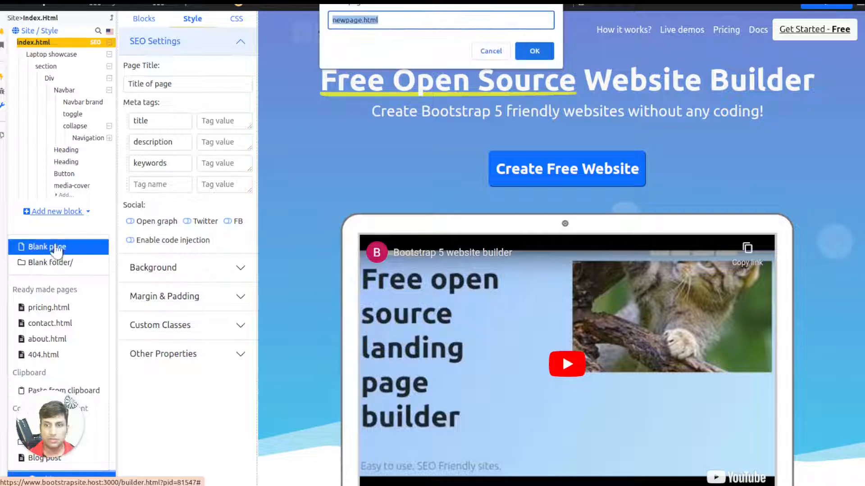
double_click(336, 21)
type("a")
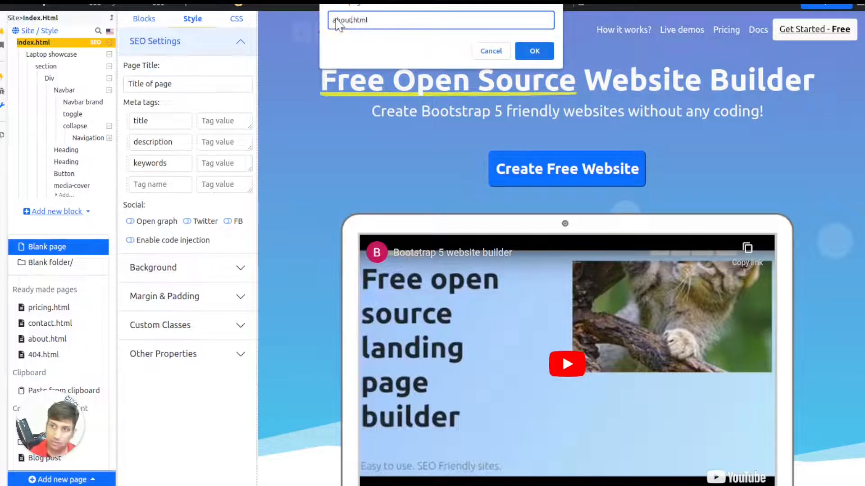
triple_click(387, 21)
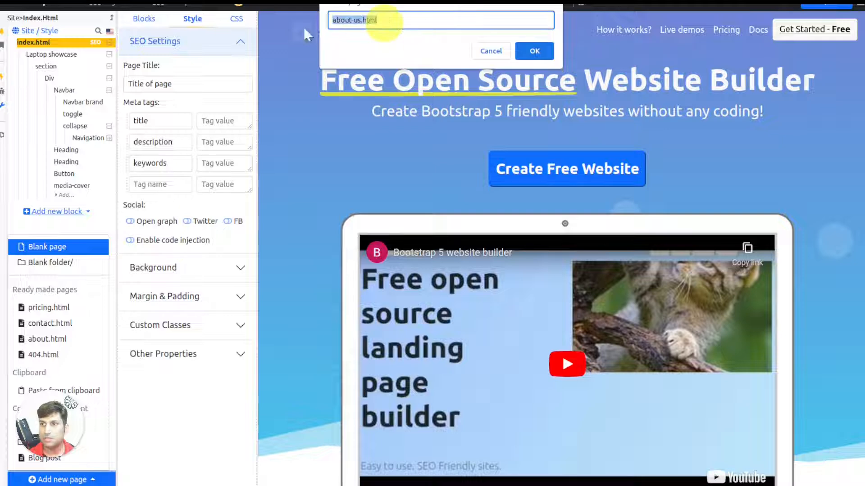
left_click(535, 51)
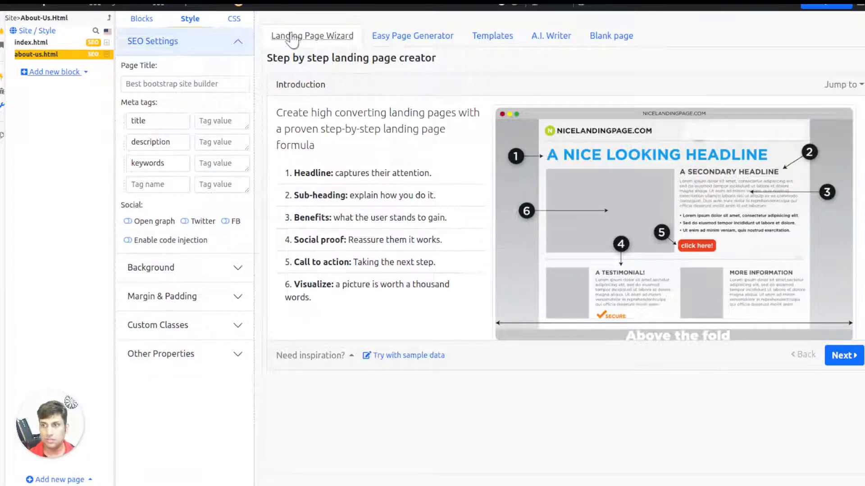
- Generate the about-us.html content with the Easy Page Generator, switching to the header variant with a gradient background
left_click(434, 42)
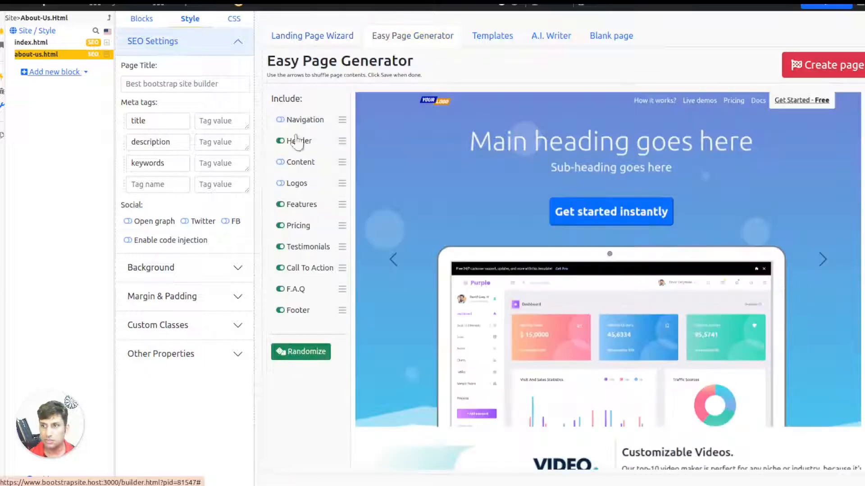
left_click(828, 261)
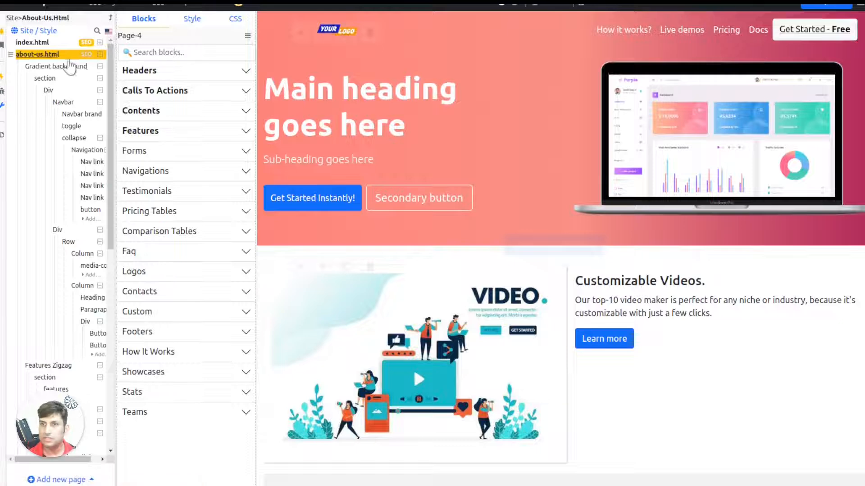
- Compare the navbar of index.html with the navbar of about-us.html
left_click(33, 42)
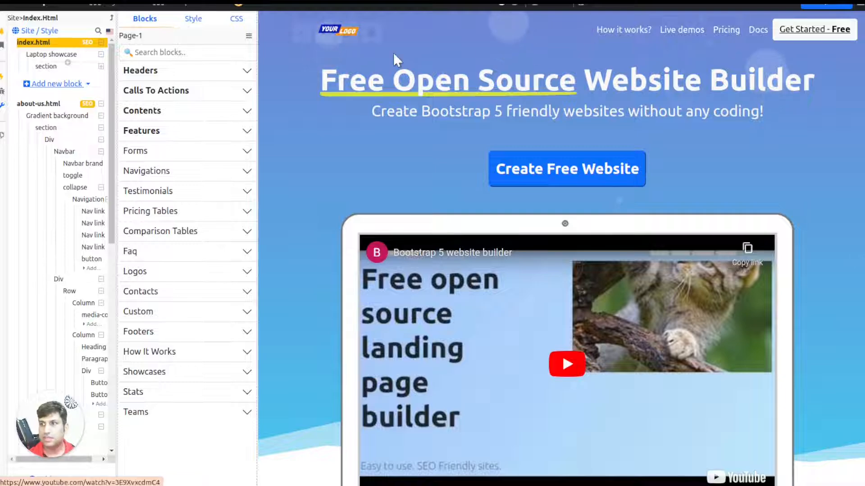
left_click(519, 36)
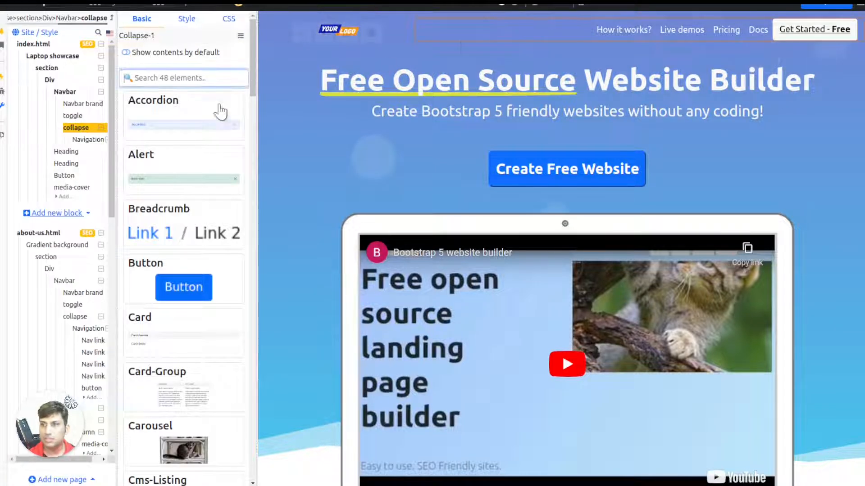
left_click_drag(218, 110, 562, 68)
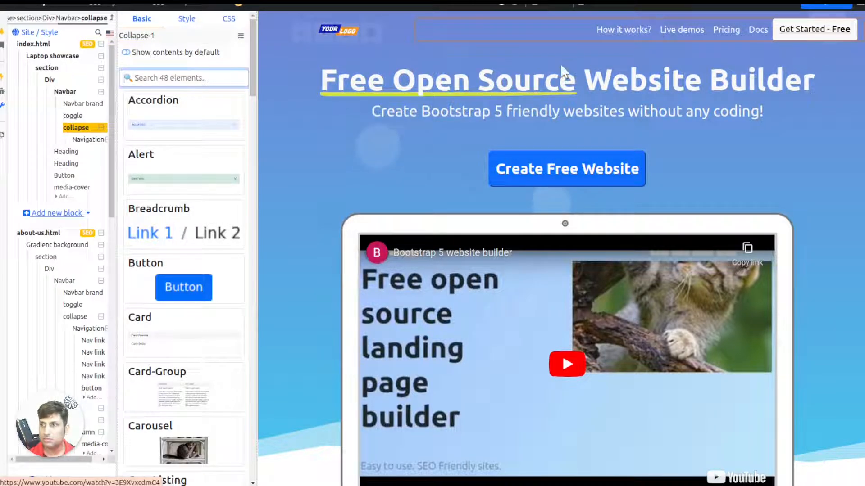
left_click(64, 281)
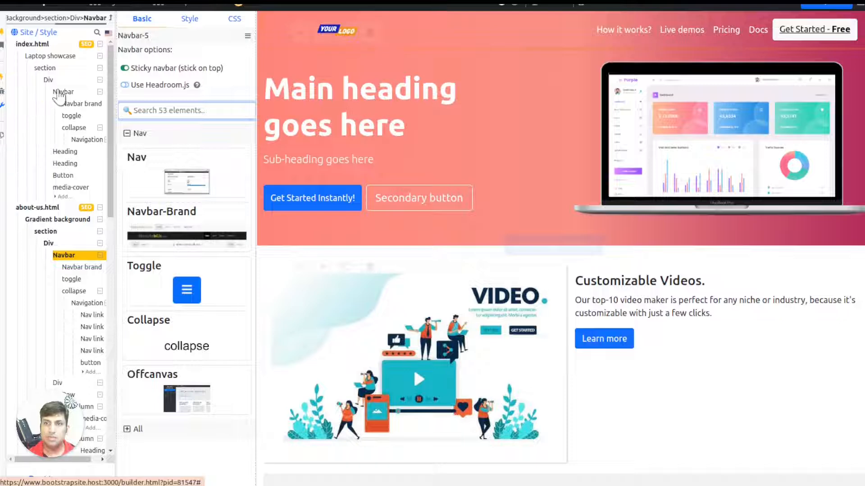
left_click(58, 93)
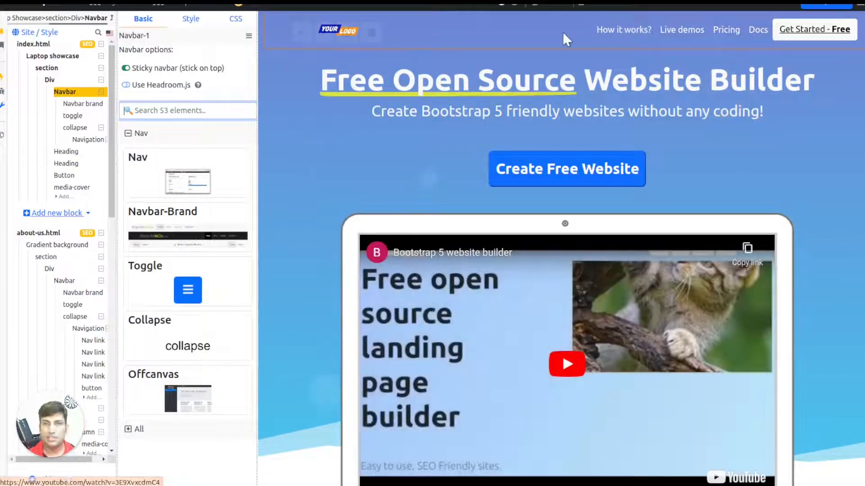
- Change the text of the "How it works?" navigation link on index.html to "Demo #1"
left_click(615, 32)
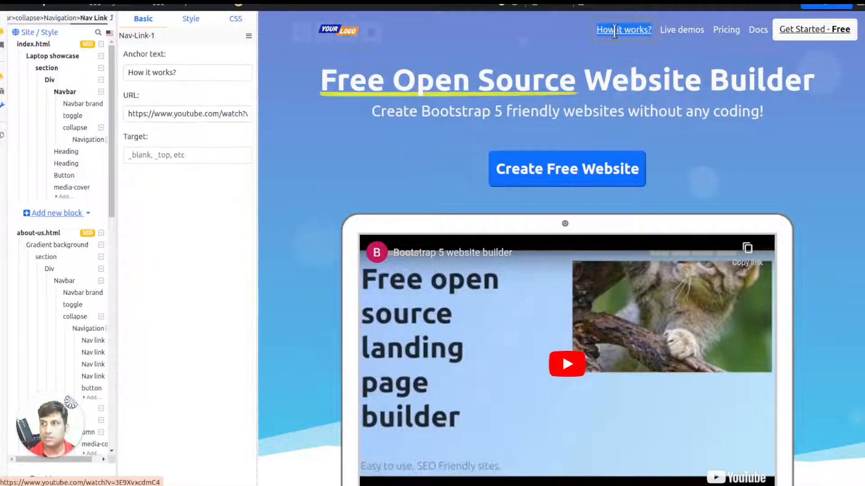
type("D")
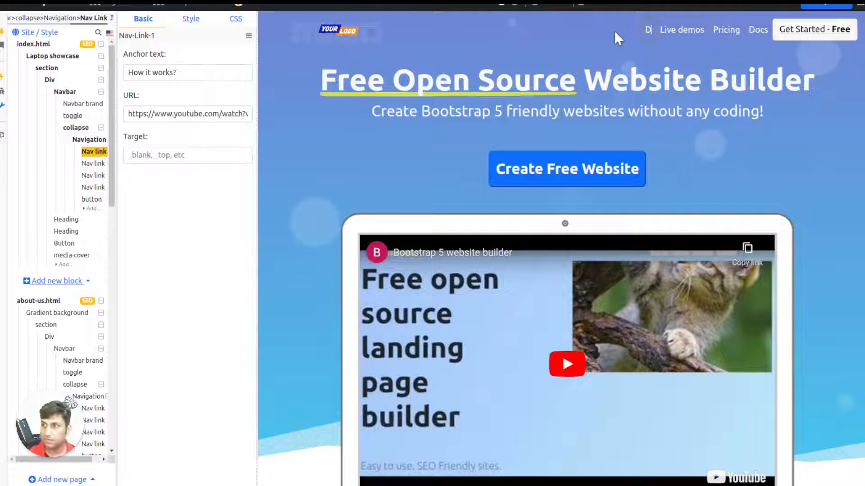
type("emo #1")
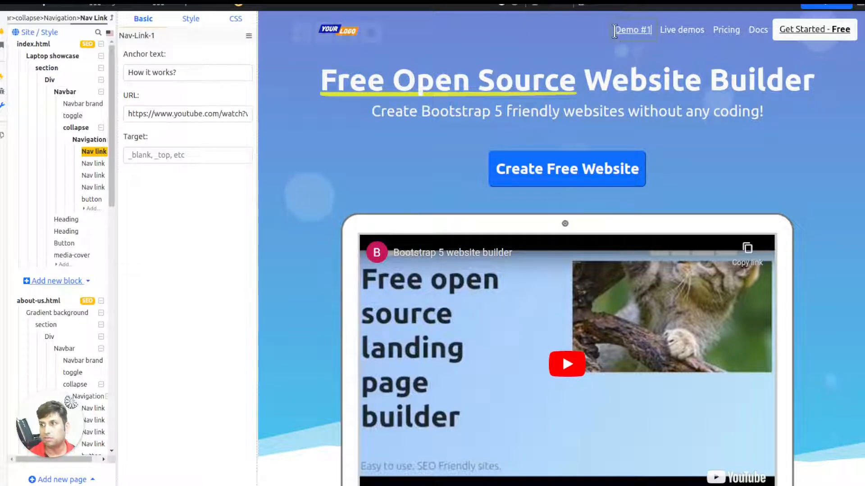
left_click(614, 53)
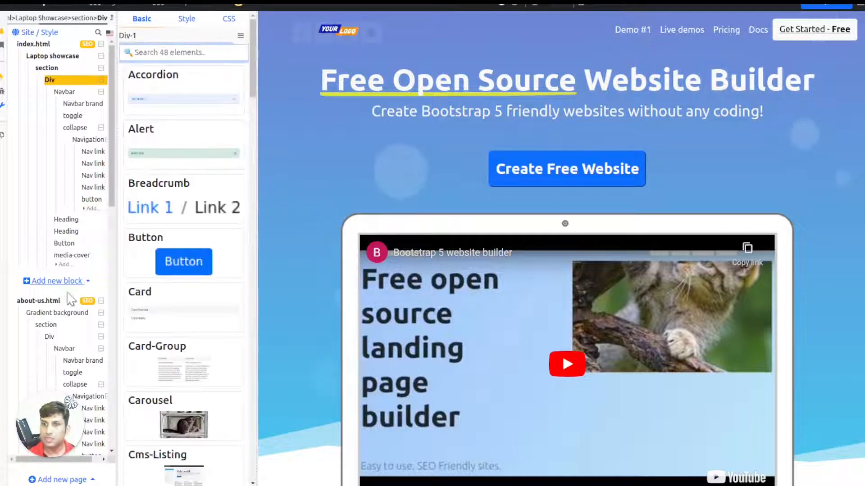
- Enable component syncing for the about-us.html navbar and set its parent to Navbar (navbar-1)
left_click(64, 348)
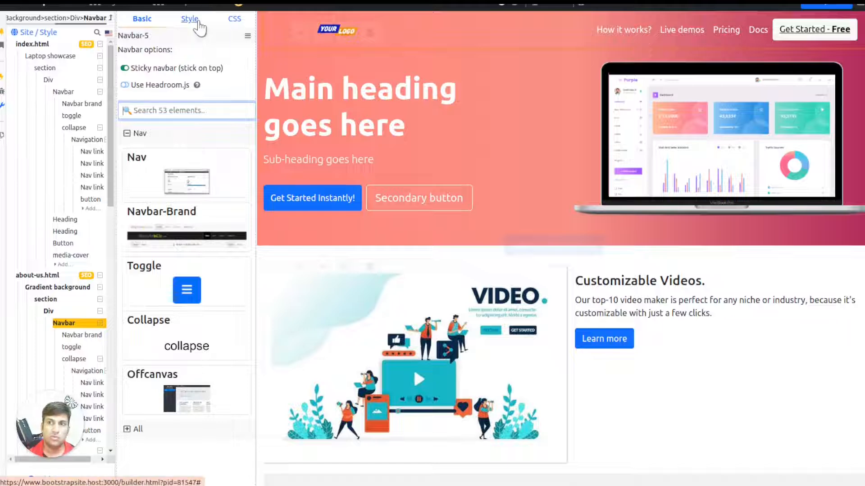
left_click(191, 20)
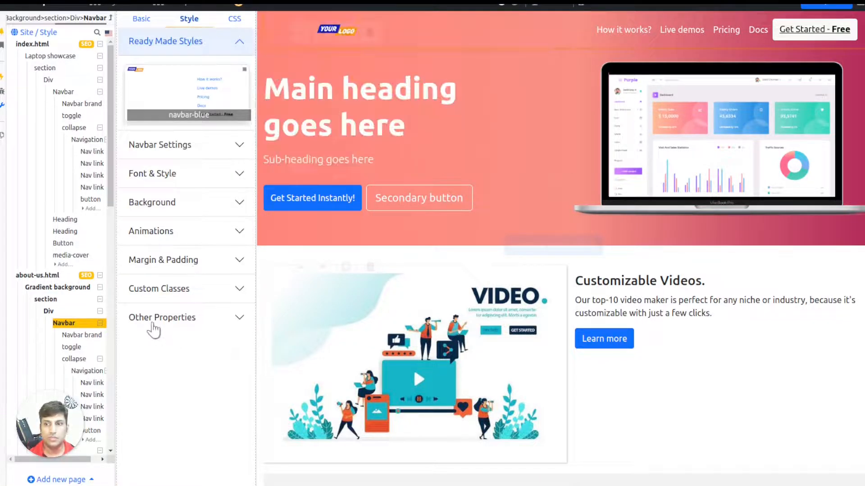
left_click(143, 328)
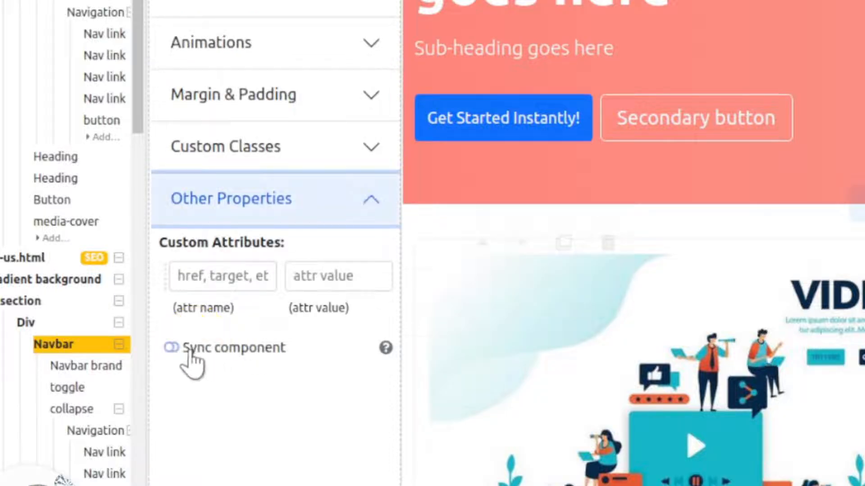
left_click(189, 352)
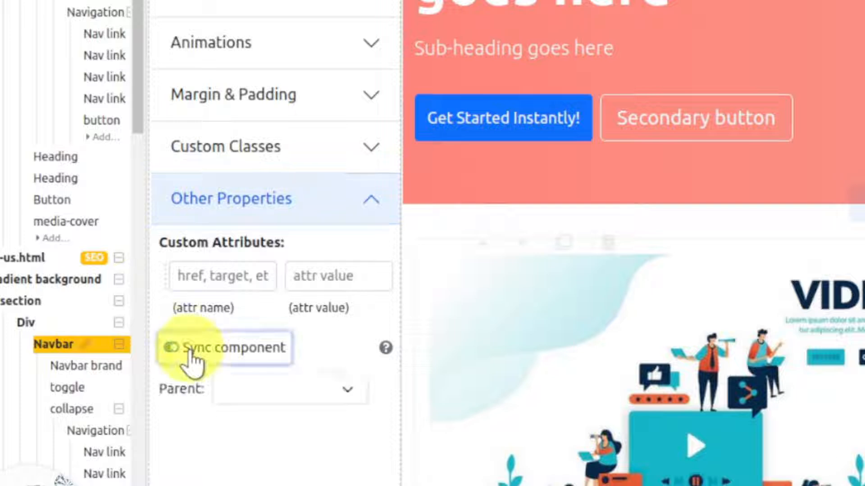
left_click(246, 390)
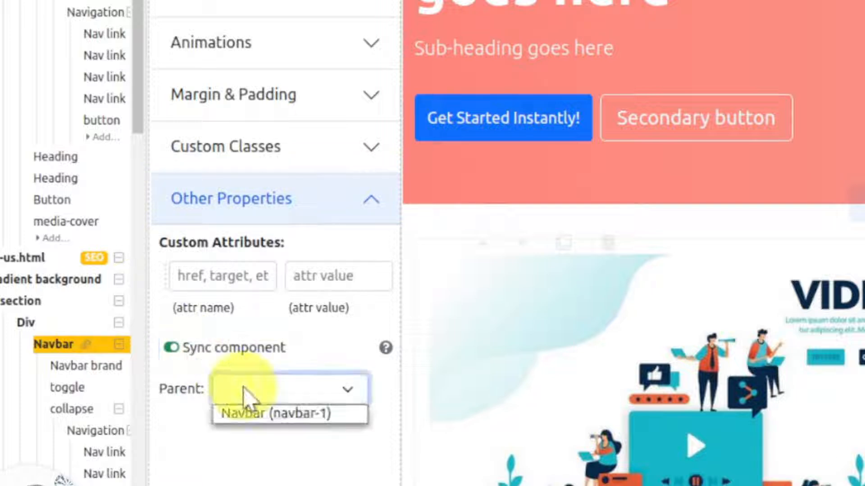
left_click(272, 413)
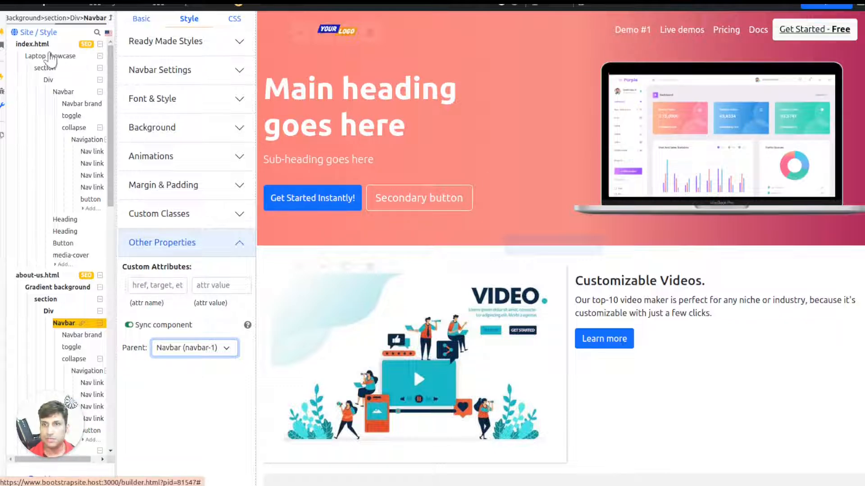
- Change the "Live demos" link in the index.html navbar to "Demo #2" and check the synced navbar on about-us.html
left_click(57, 94)
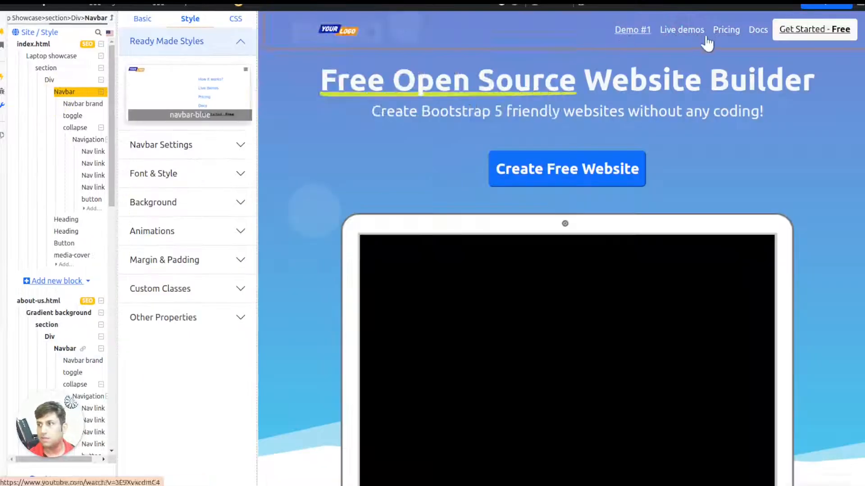
left_click(696, 30)
type("Demo #2")
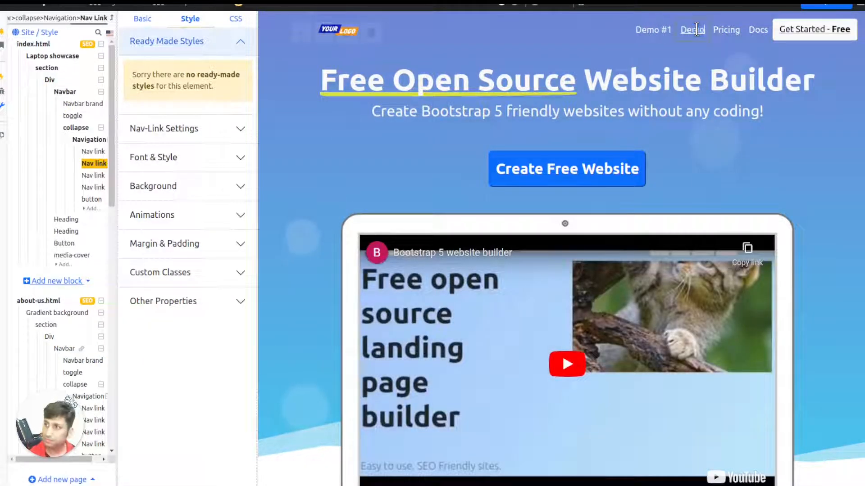
left_click(63, 350)
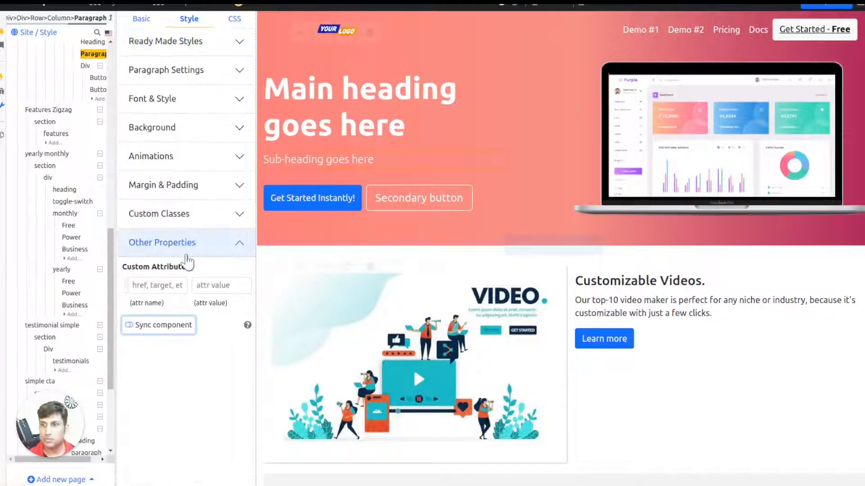
- Select the sub-heading paragraph on about-us.html and review the page's sections from the header downwards
left_click(298, 133)
left_click(298, 157)
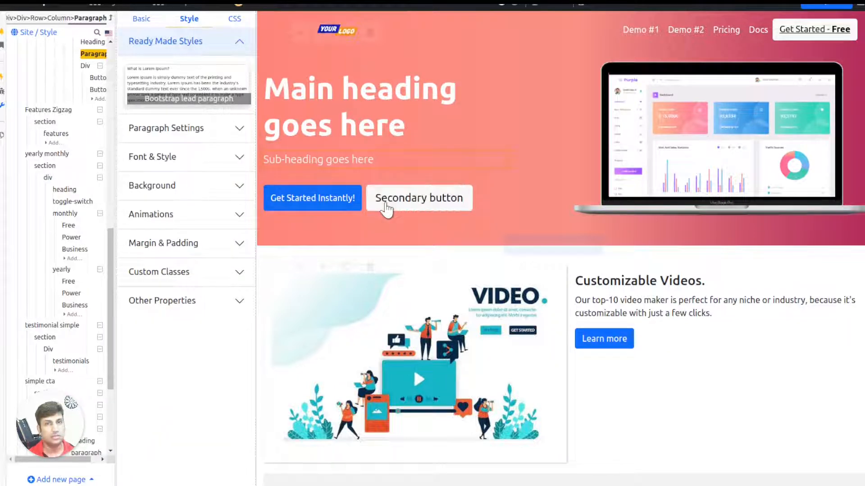
scroll(769, 195, "down", 3)
scroll(721, 171, "up", 3)
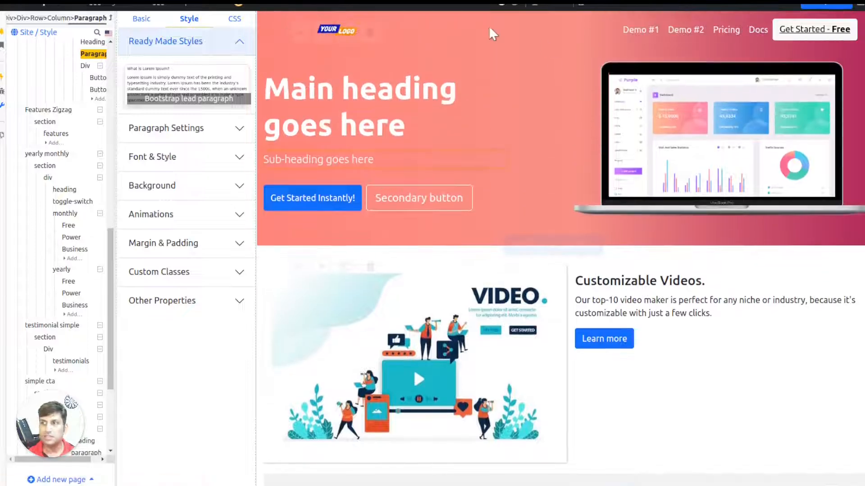
scroll(858, 52, "down", 5)
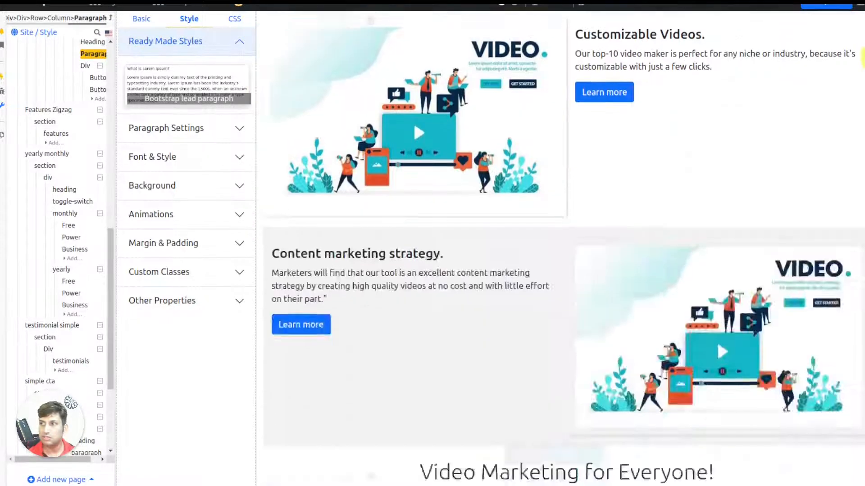
scroll(860, 57, "down", 10)
scroll(861, 45, "up", 15)
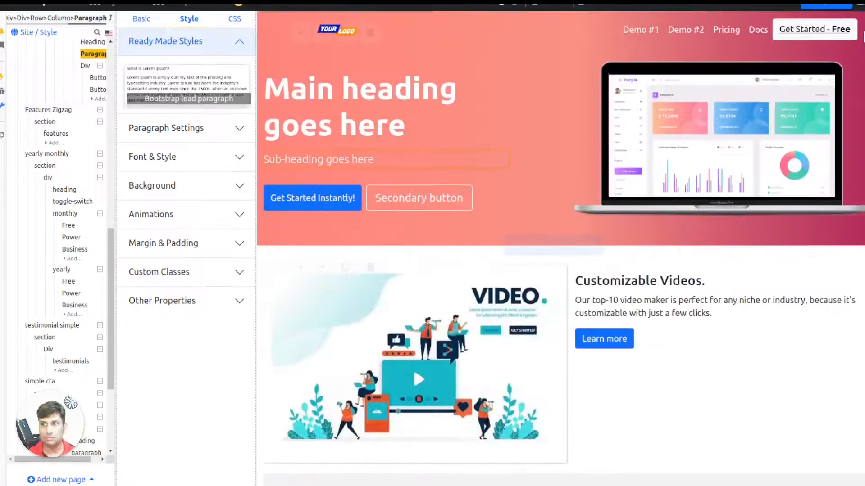
- Examine the main heading's CSS classes, basic settings, ready-made styles, and font and style options on about-us.html
left_click(276, 108)
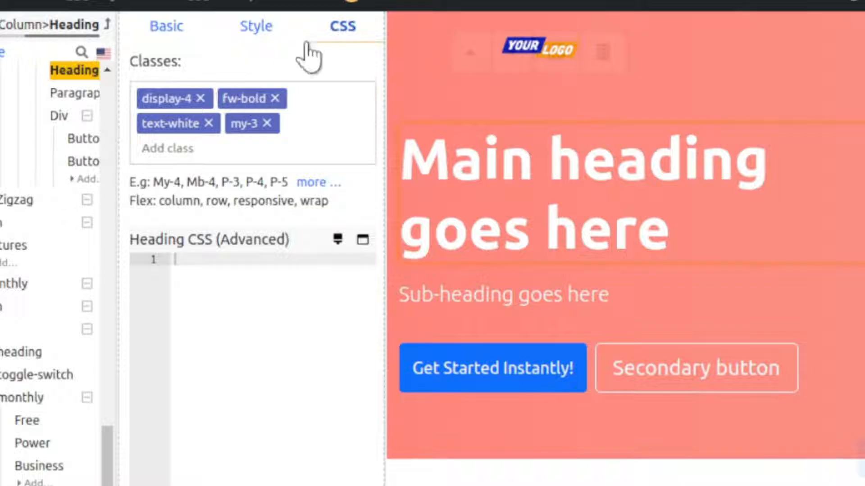
left_click(149, 21)
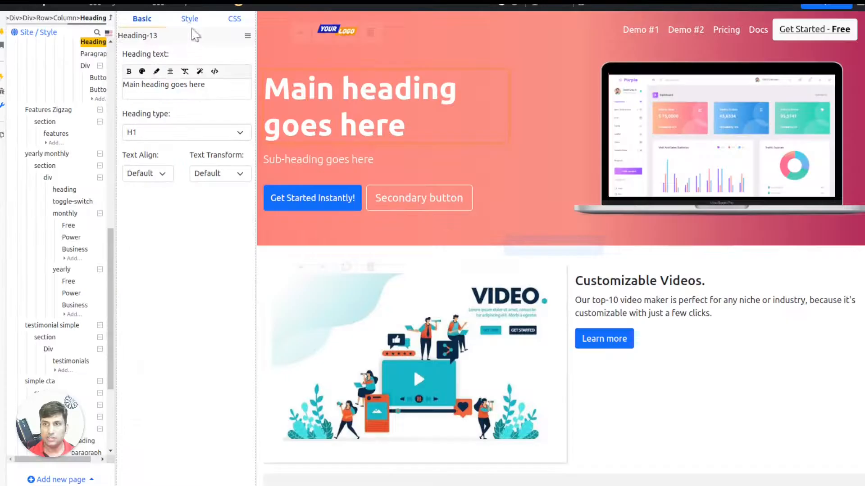
left_click(257, 32)
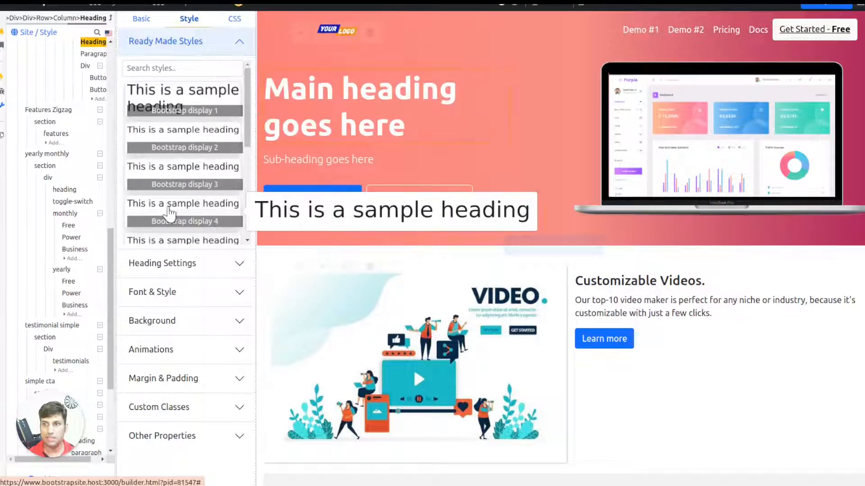
scroll(170, 212, "down", 5)
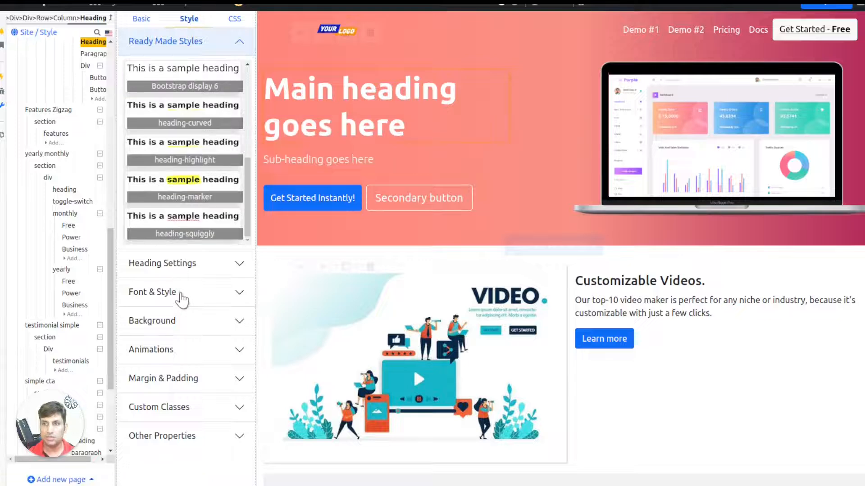
left_click(182, 292)
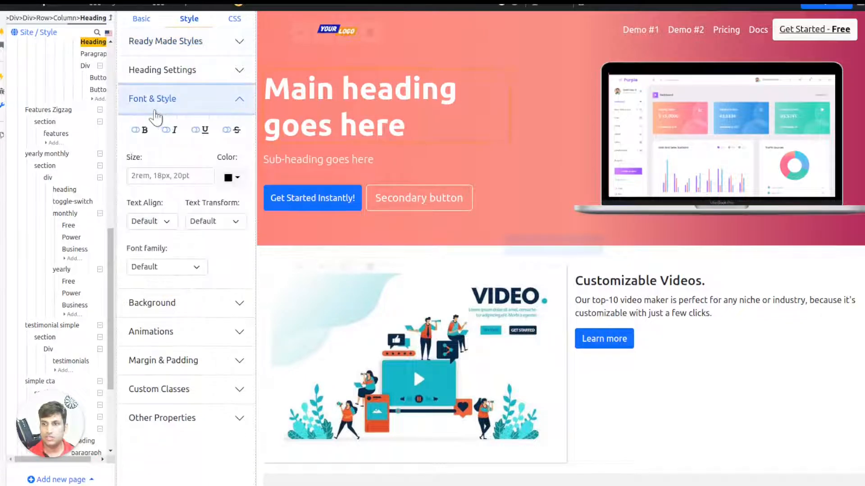
- Set the main heading's animation to Zoom in after trying Fade up, and play a preview of it
left_click(181, 333)
left_click(171, 199)
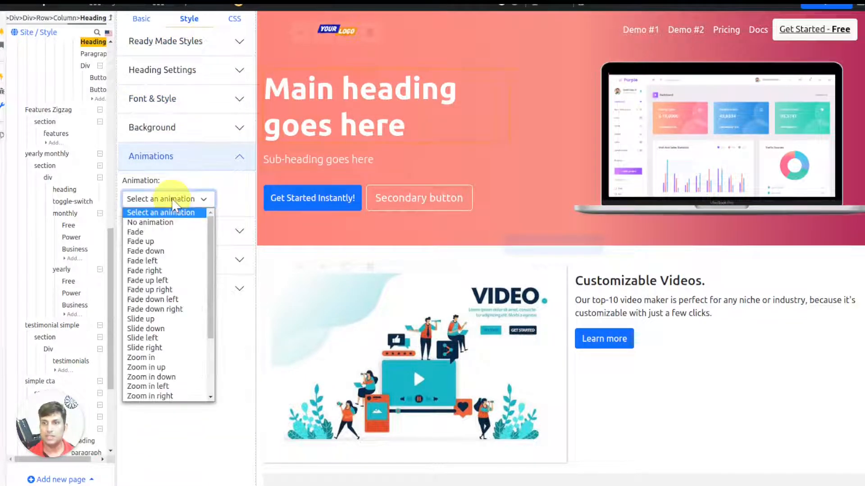
left_click(170, 241)
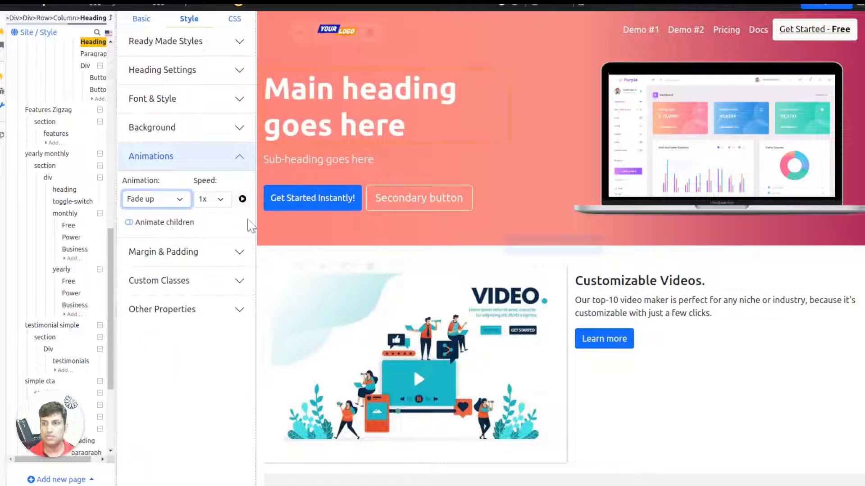
left_click(155, 199)
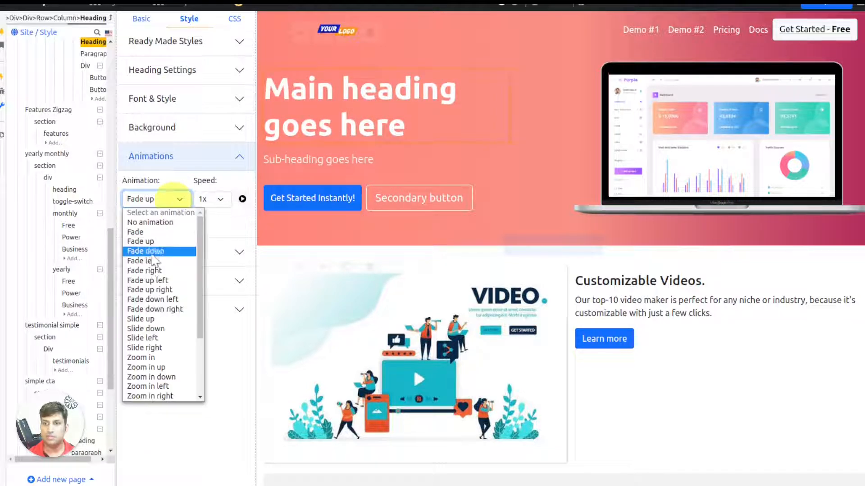
left_click(164, 353)
left_click(242, 199)
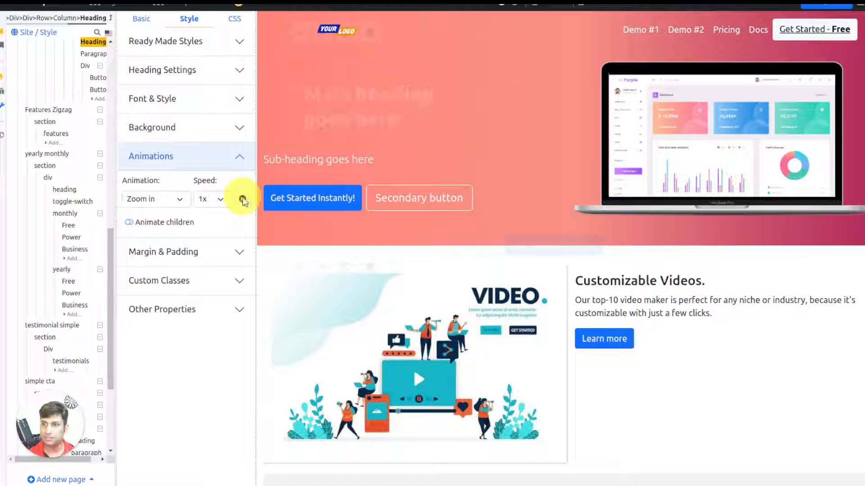
- Turn the word "heading" in the main heading's text into an animated typing effect
left_click(142, 19)
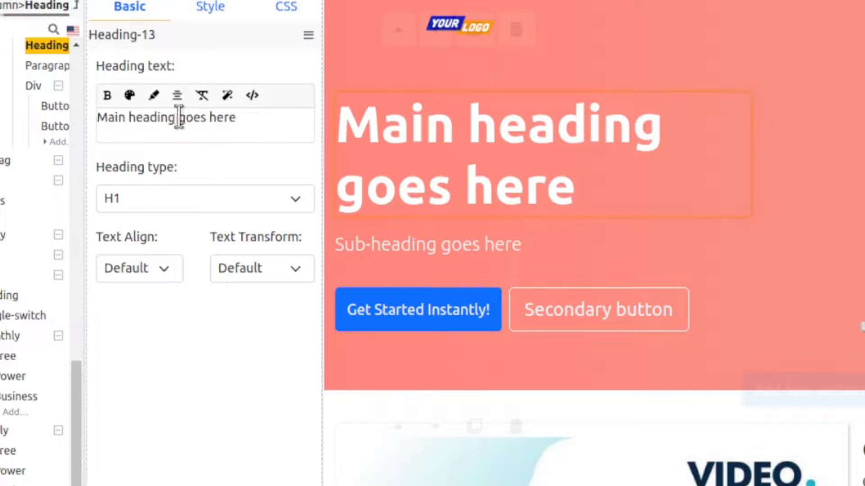
double_click(163, 84)
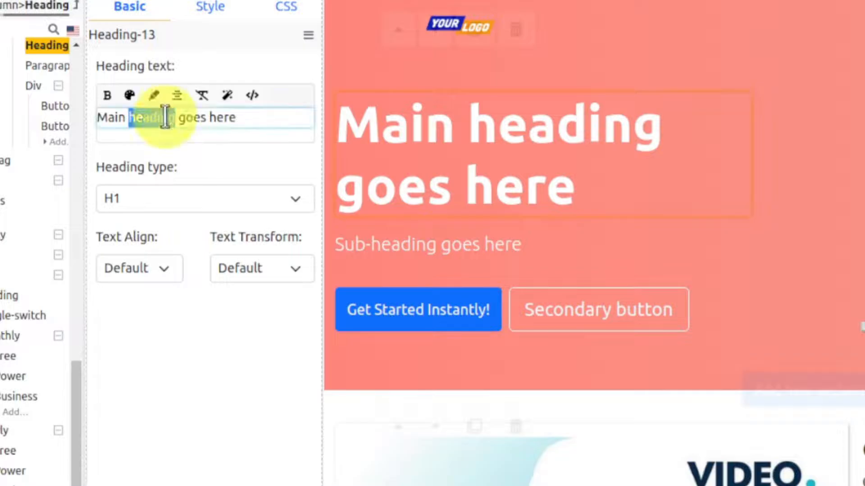
left_click(228, 95)
left_click(163, 135)
- Add the typing alternatives "heading", "keyword" and "anything" to the main heading and play the effect
left_click(198, 198)
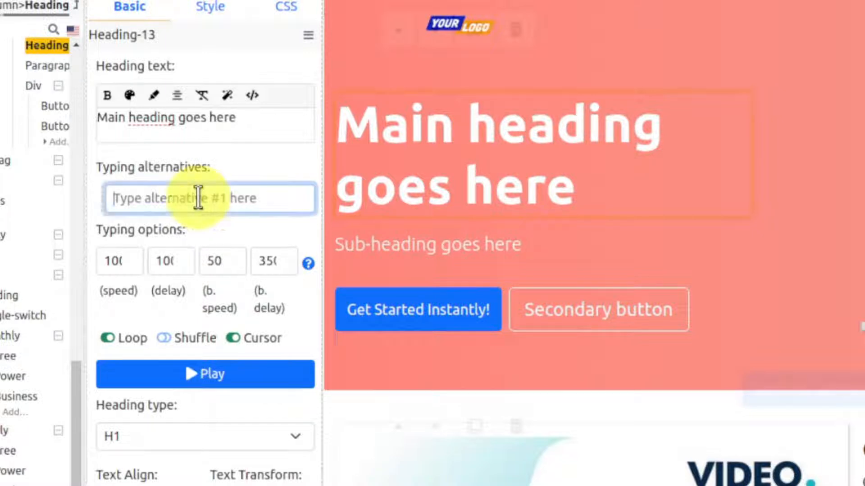
type("heading")
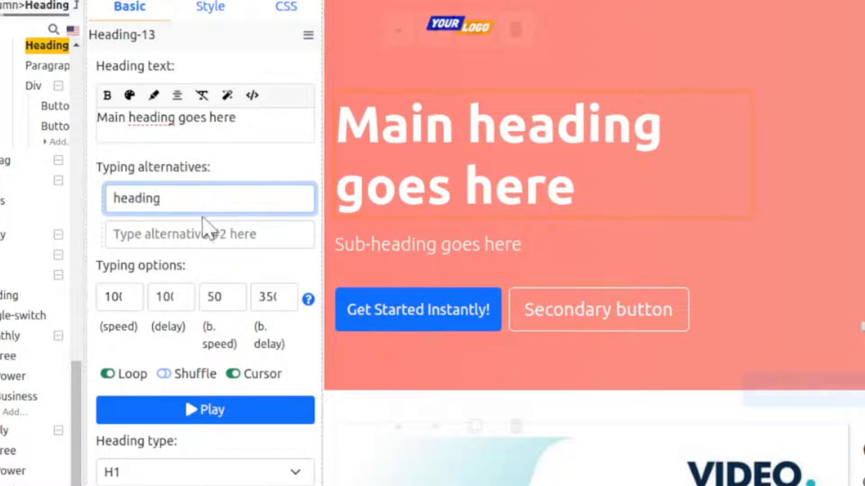
left_click(203, 229)
type("keyword")
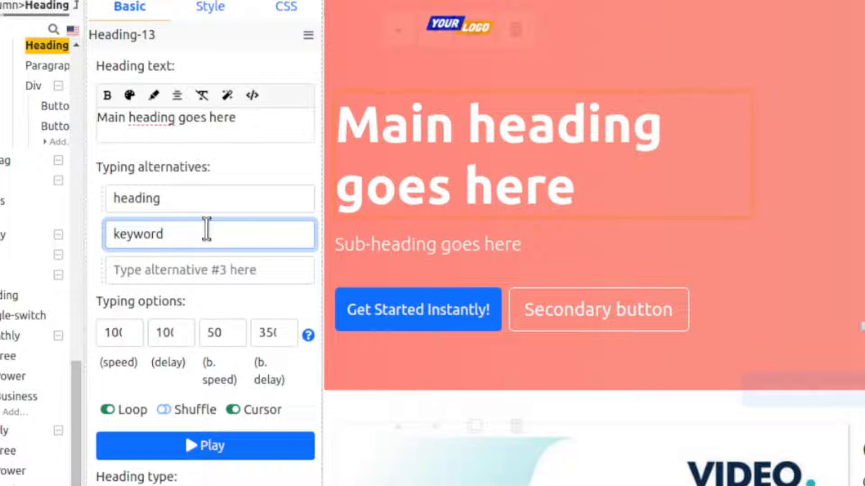
left_click(220, 268)
type("anything")
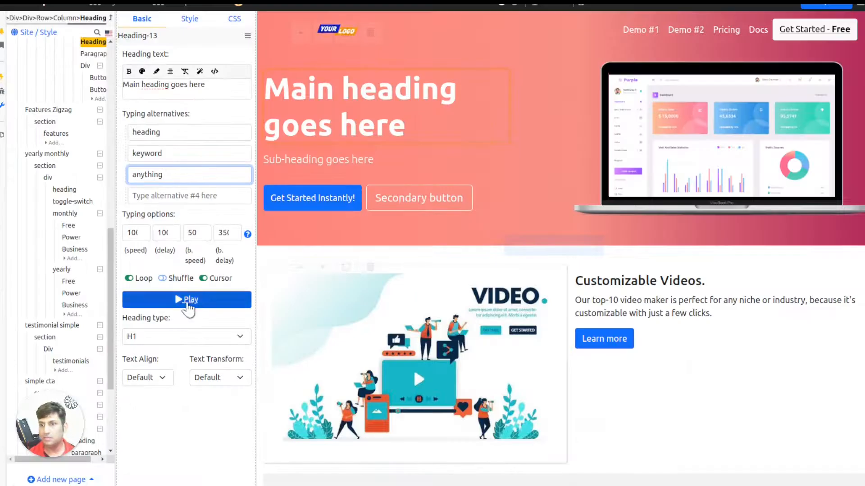
left_click(181, 480)
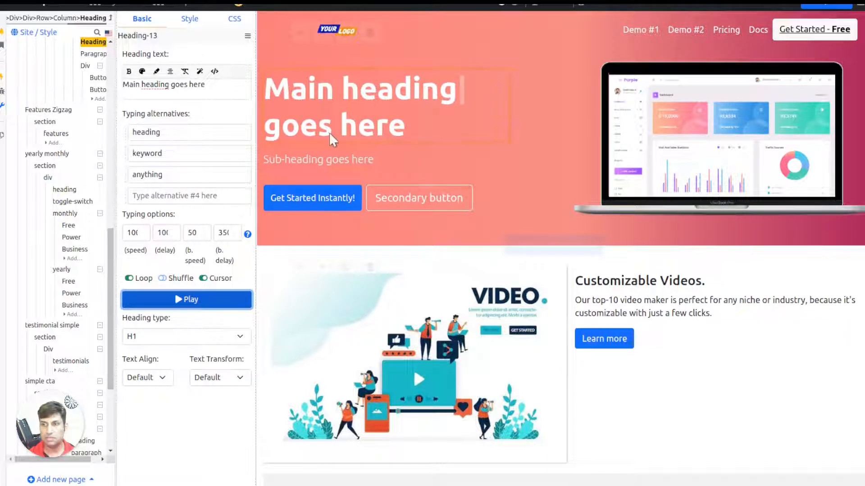
- Colour the word "goes" in the main heading with the yellow-orange Sunny gradient preset
double_click(180, 86)
left_click(142, 71)
left_click(207, 100)
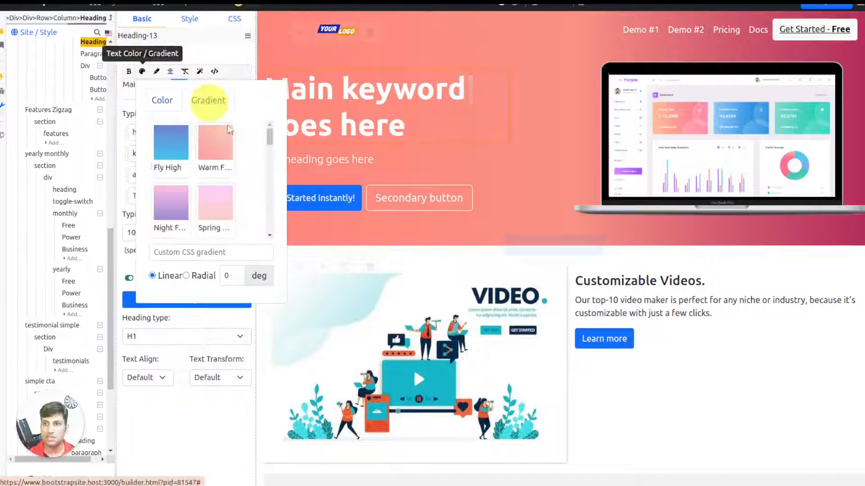
scroll(223, 163, "down", 2)
left_click(221, 185)
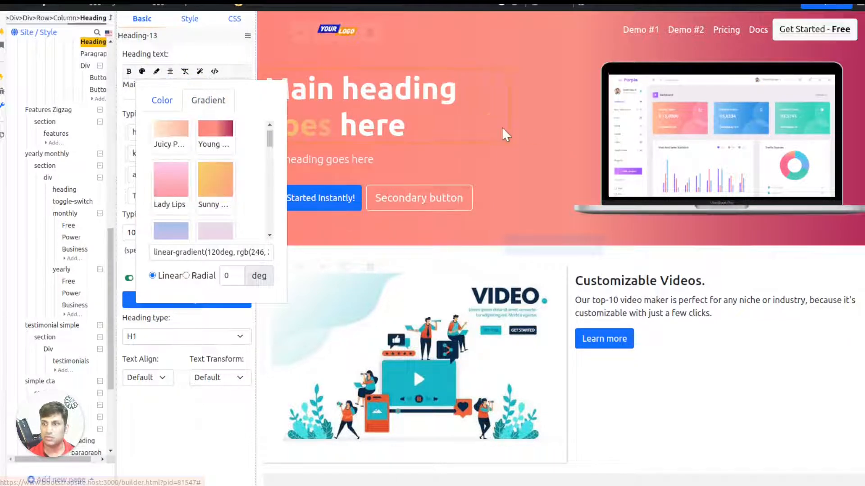
left_click(501, 126)
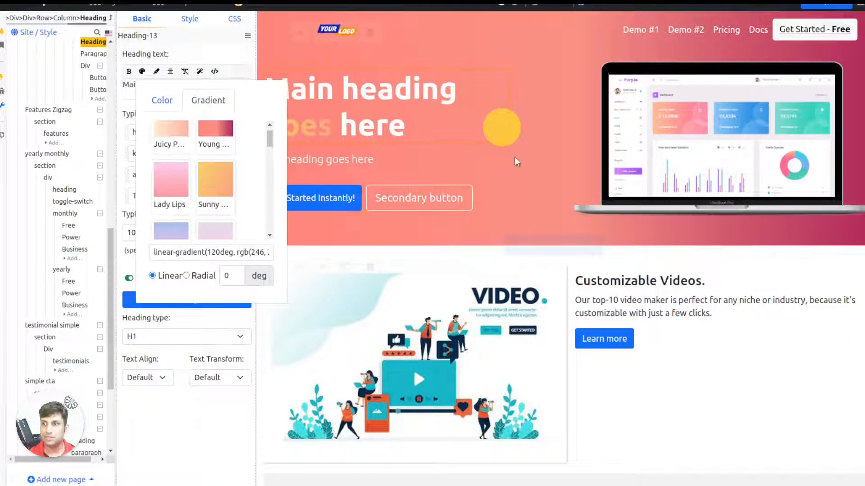
- Apply the Bootstrap btn-warning ready-made style to the "Get Started Instantly!" button and add the p-3 class to its main classes
left_click(338, 197)
left_click(189, 18)
left_click(207, 234)
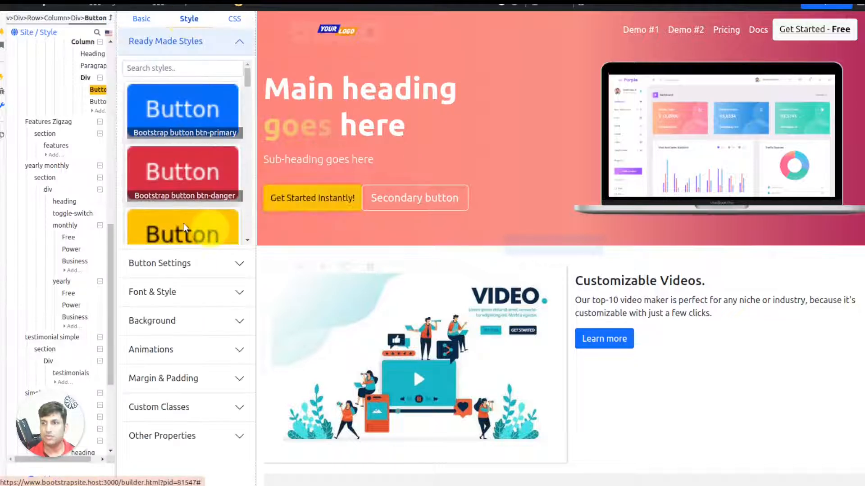
left_click(234, 19)
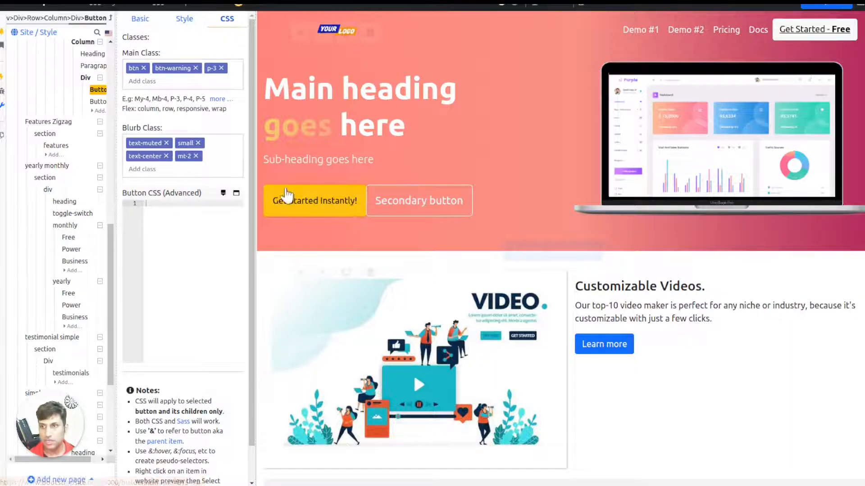
- Apply the Bootstrap btn-info ready-made style to the "Get Started Instantly!" button
left_click(186, 18)
scroll(180, 153, "down", 3)
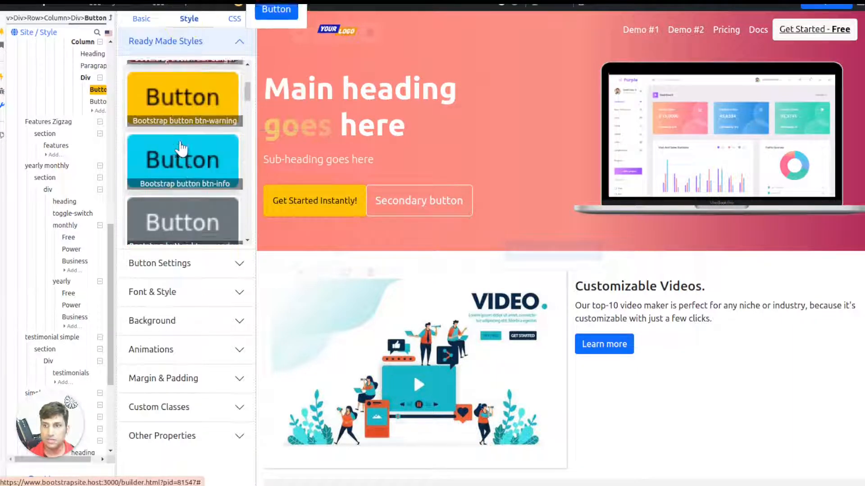
left_click(190, 165)
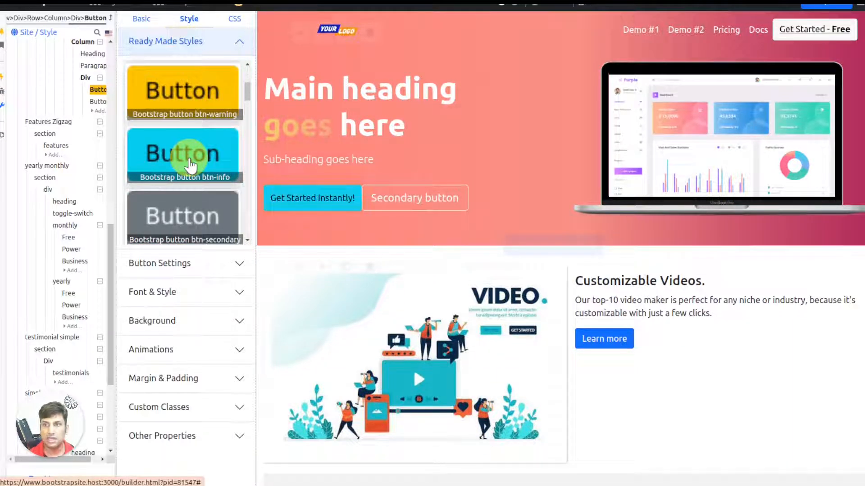
- Edit the "Get Started Instantly!" button's btn-info main class so that it reads btn-warning
left_click(235, 18)
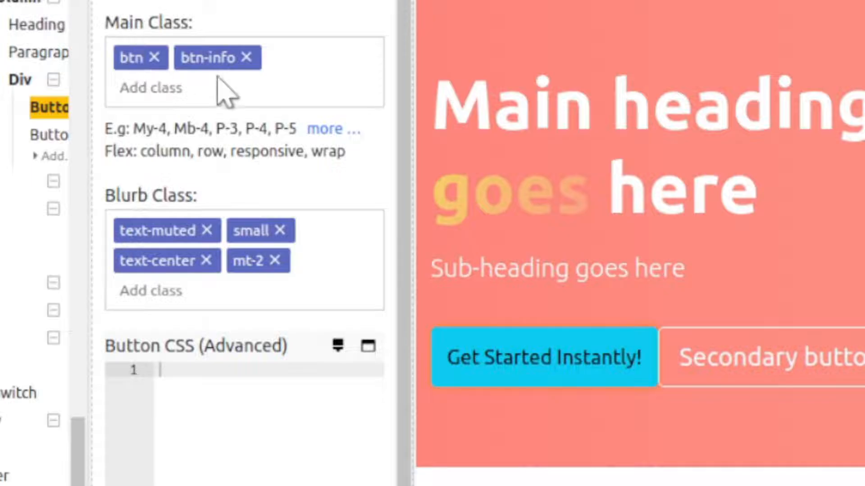
double_click(209, 55)
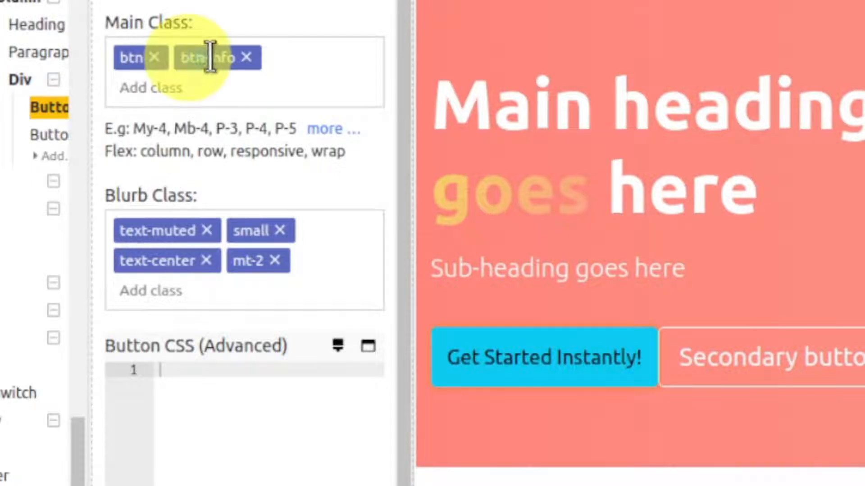
left_click(236, 84)
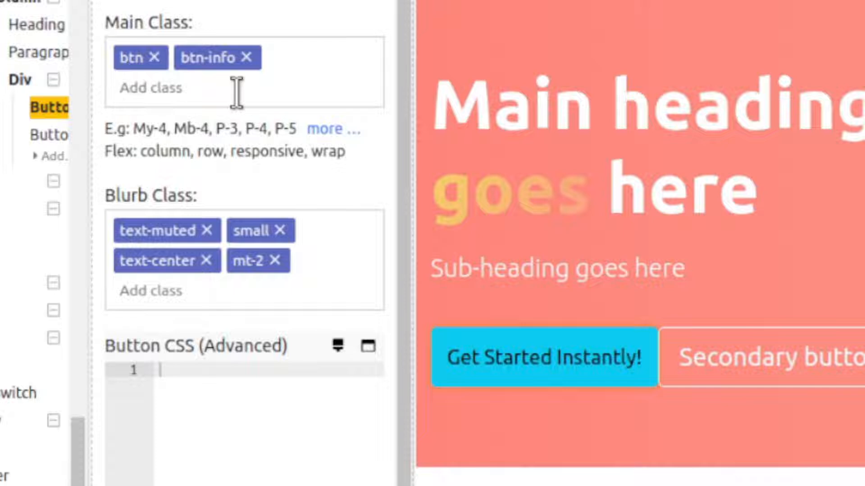
double_click(226, 48)
type("war")
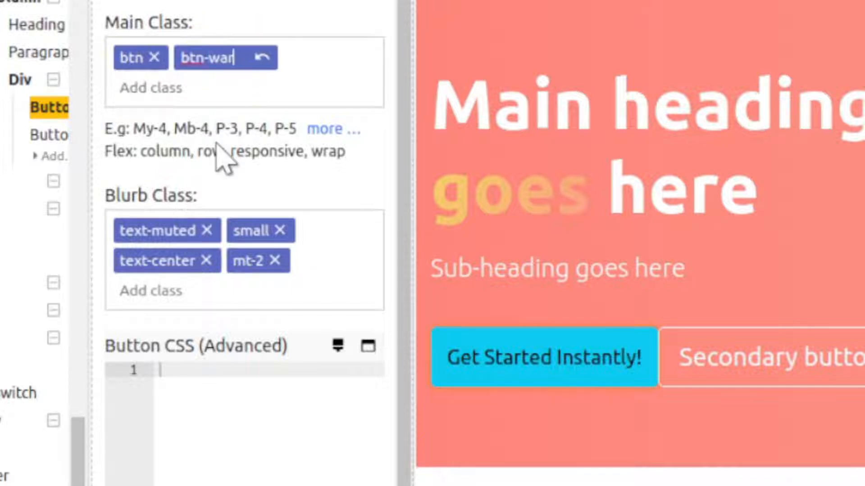
type("ning")
key("Return")
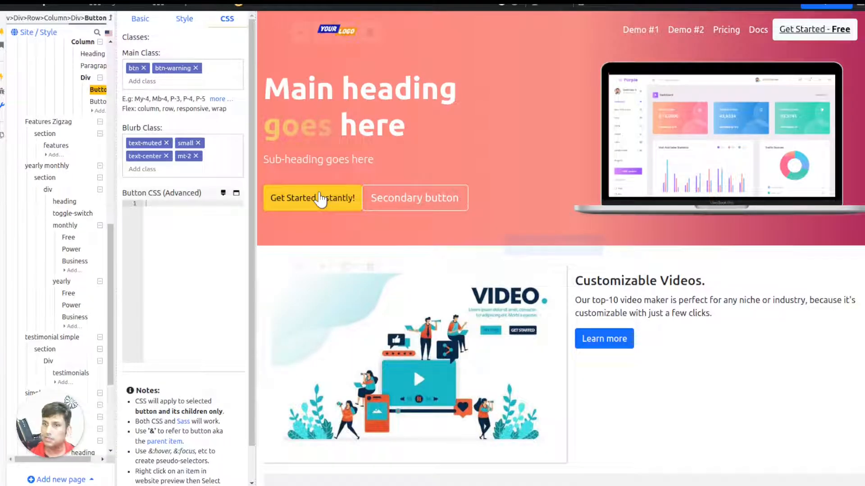
- Give the main heading the custom CSS "color: red !important;" and check its font and colour style options
left_click(346, 116)
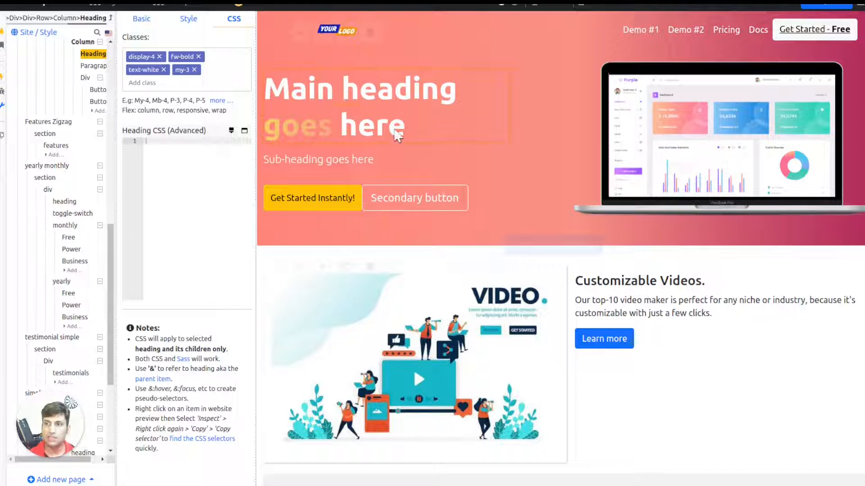
left_click(180, 189)
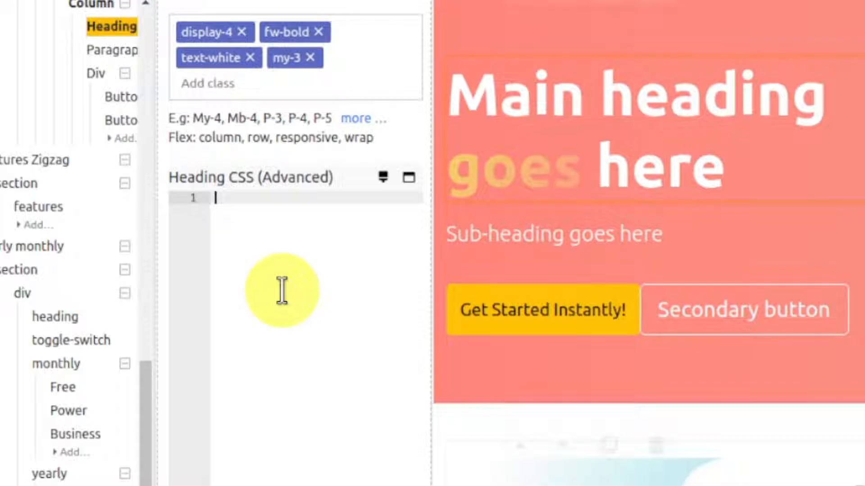
type("colo")
key("Return")
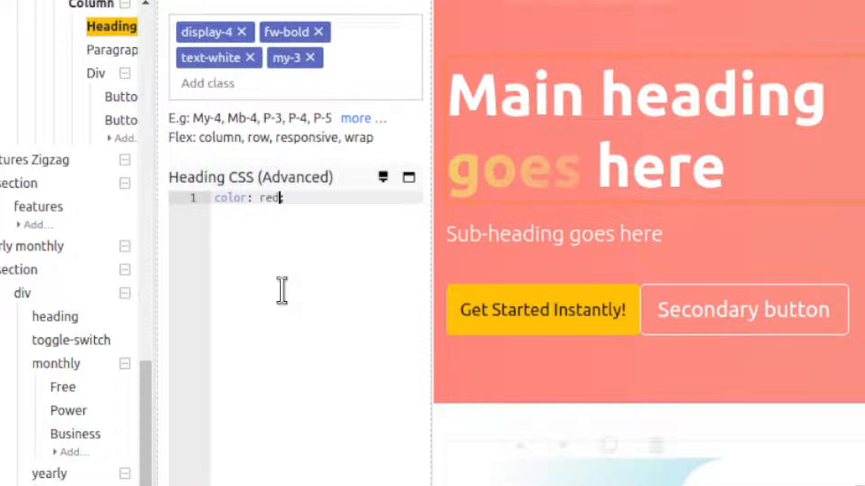
type("!importanti")
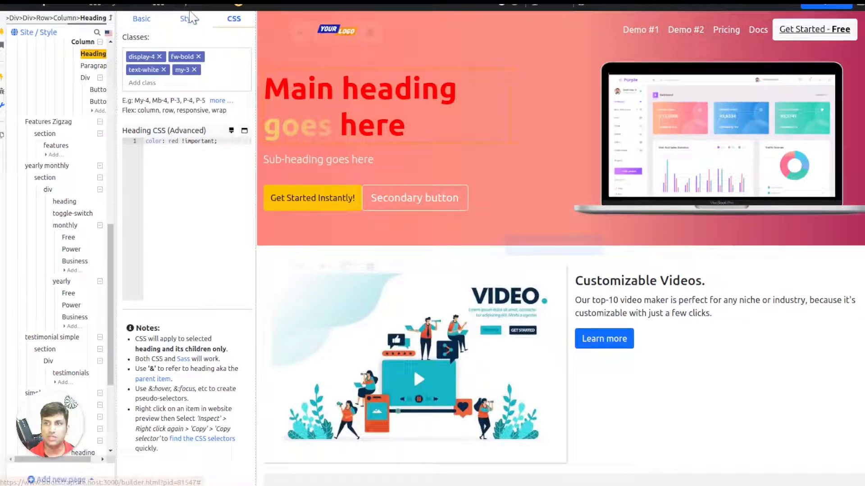
left_click(188, 18)
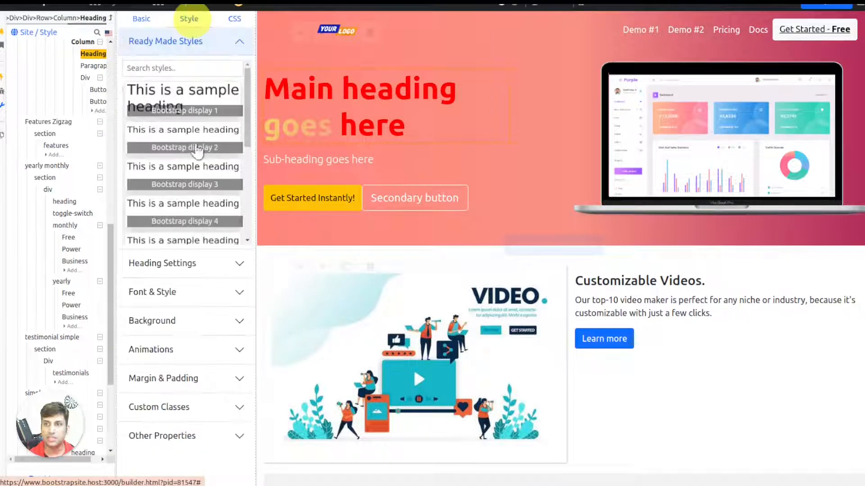
left_click(178, 299)
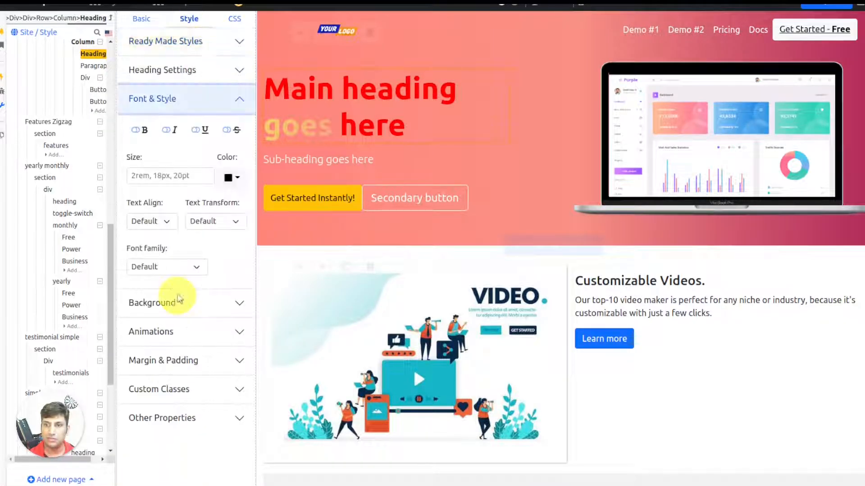
left_click(231, 178)
left_click(228, 29)
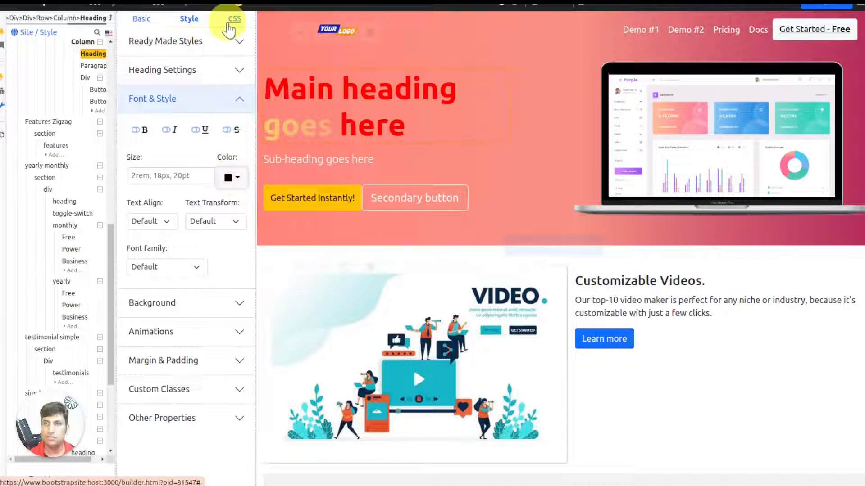
- Wrap the main heading's custom red color rule in an "&:hover { }" block, leaving a blank line after the opening brace
left_click(183, 164)
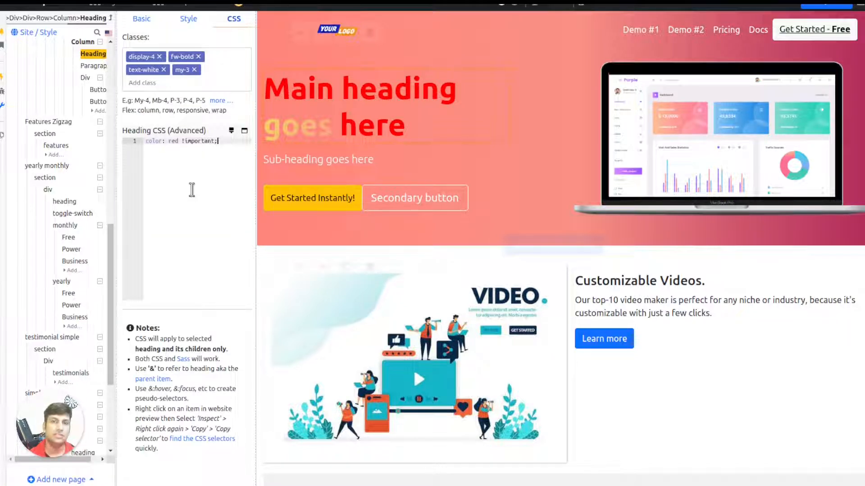
key("Home")
key("Return")
key("Up")
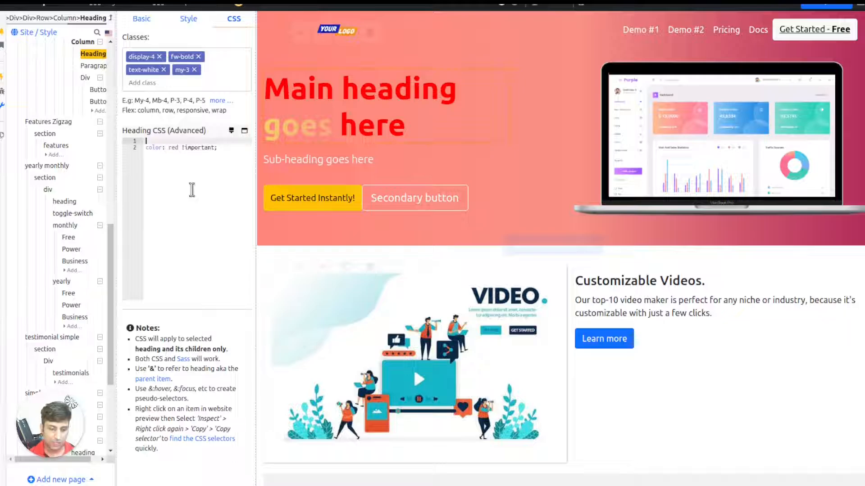
type("&: ")
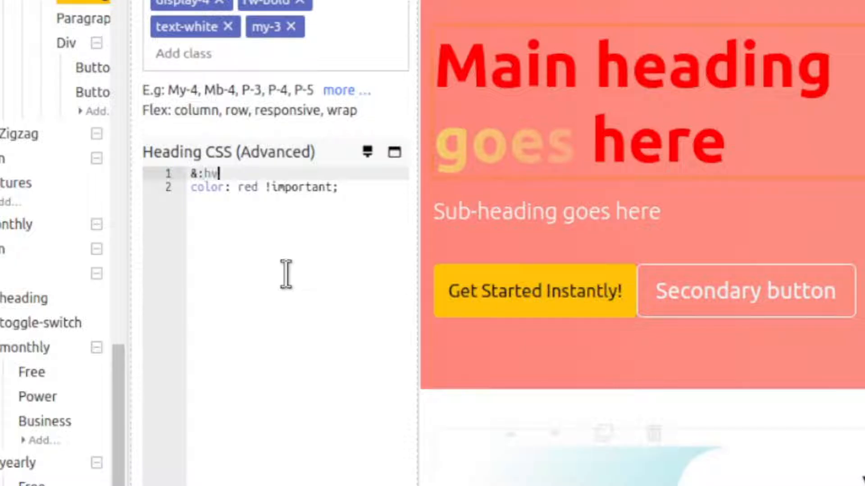
type("hover {")
key("Down")
key("End")
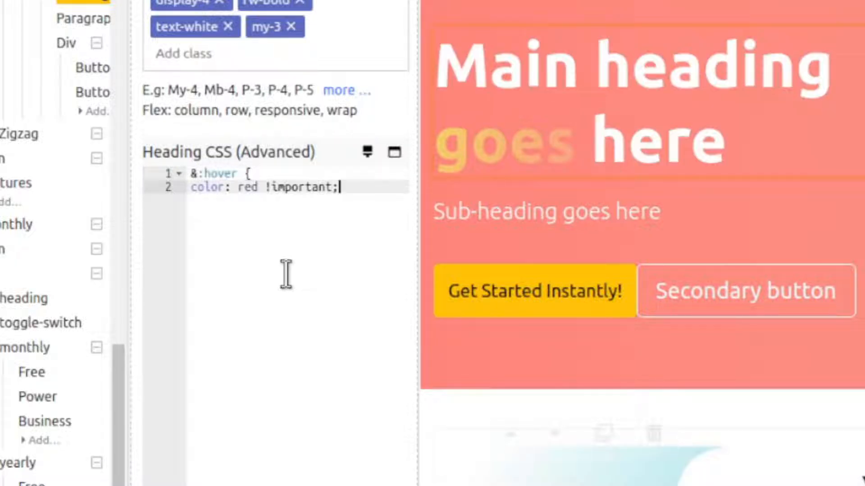
key("Return")
type("}")
key("Up")
key("Home")
key("Return")
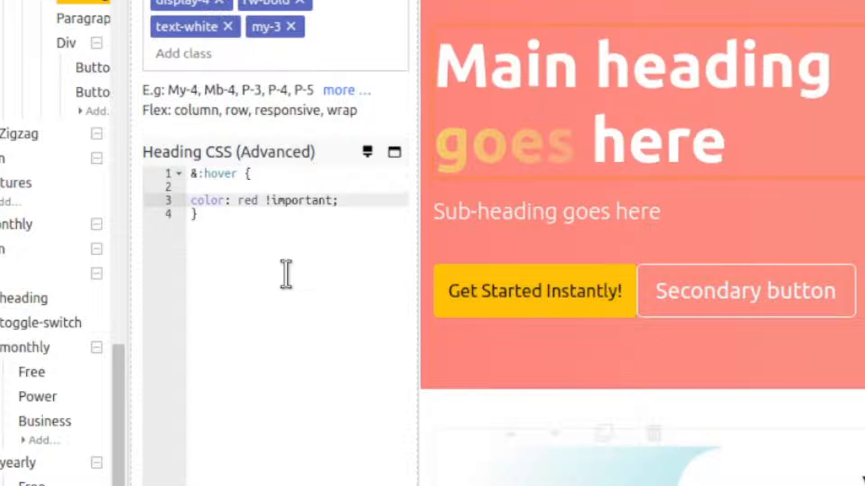
- Remove the blank line inside the main heading's "&:hover" custom CSS rule
key("BackSpace")
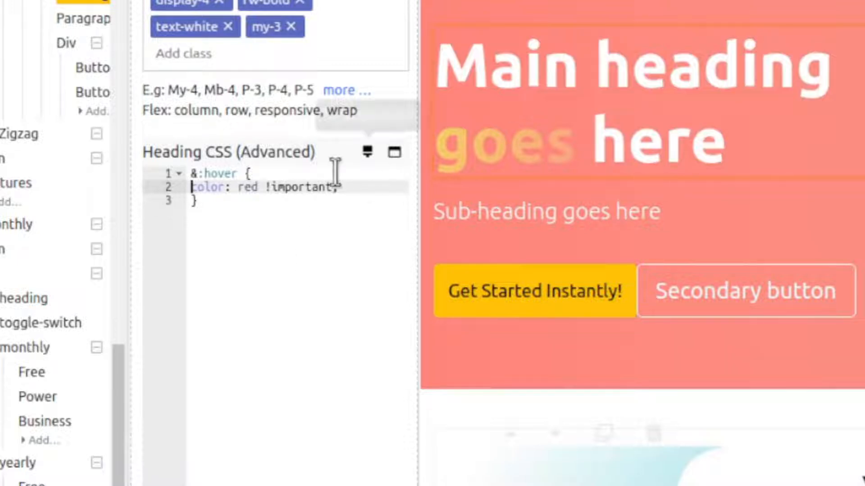
left_click_drag(272, 173, 180, 174)
left_click(199, 187)
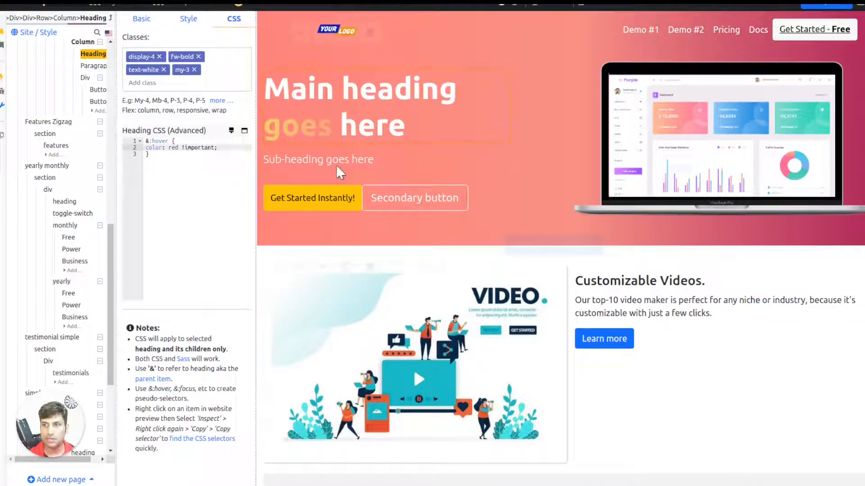
- Add "margin-bottom: 100px !important;" below the hover rule in the main heading's custom CSS
left_click(335, 163)
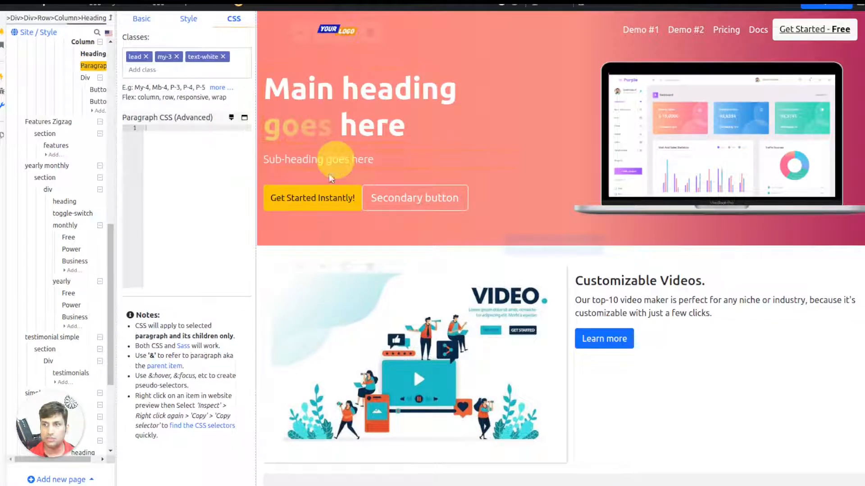
left_click(316, 119)
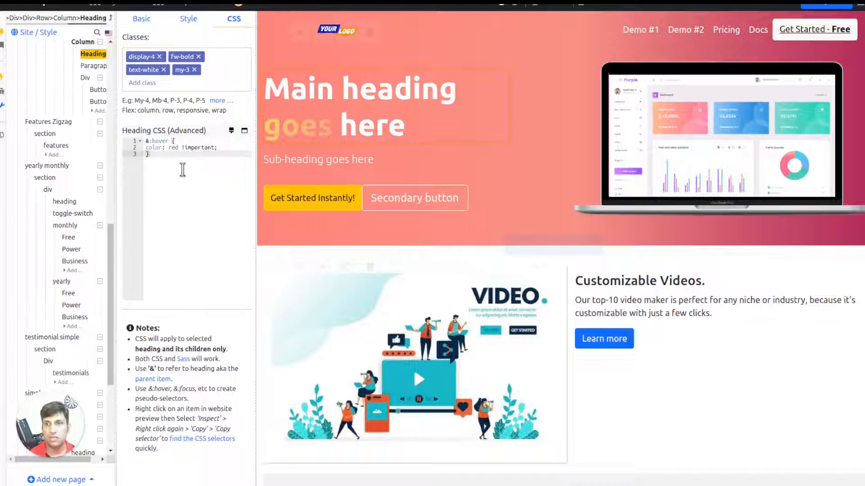
key("Return")
key("Return")
type("m")
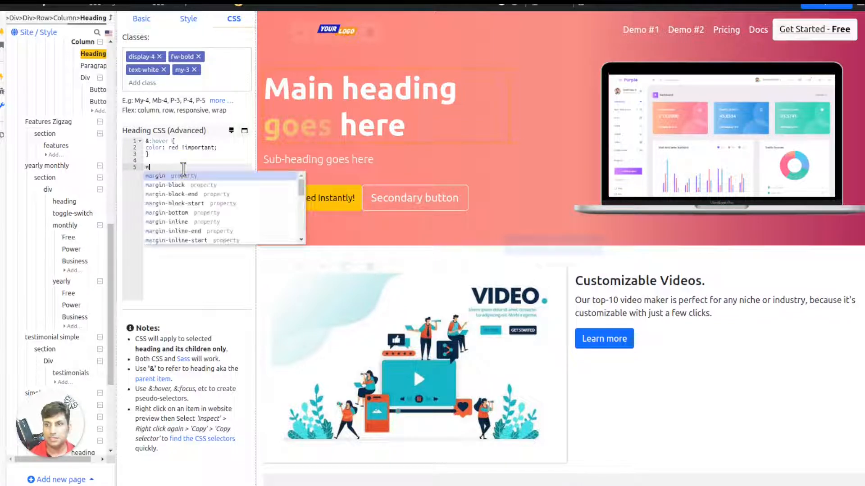
type("argin-bottom: 100")
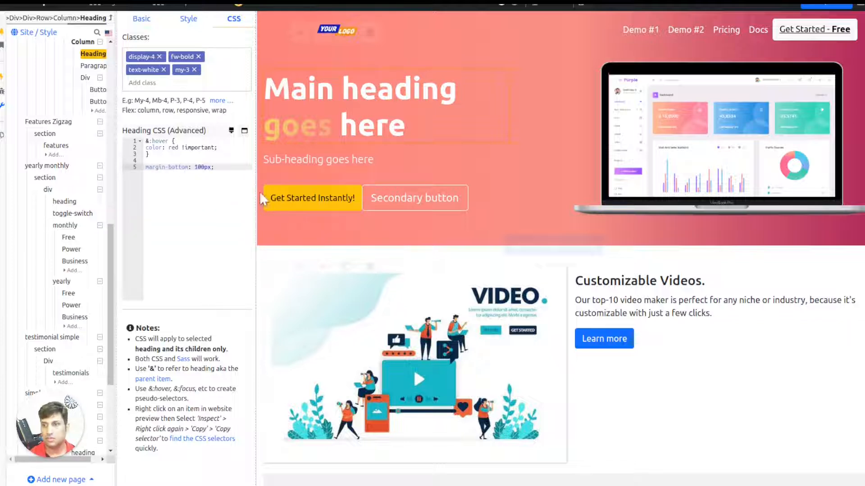
type("px !important")
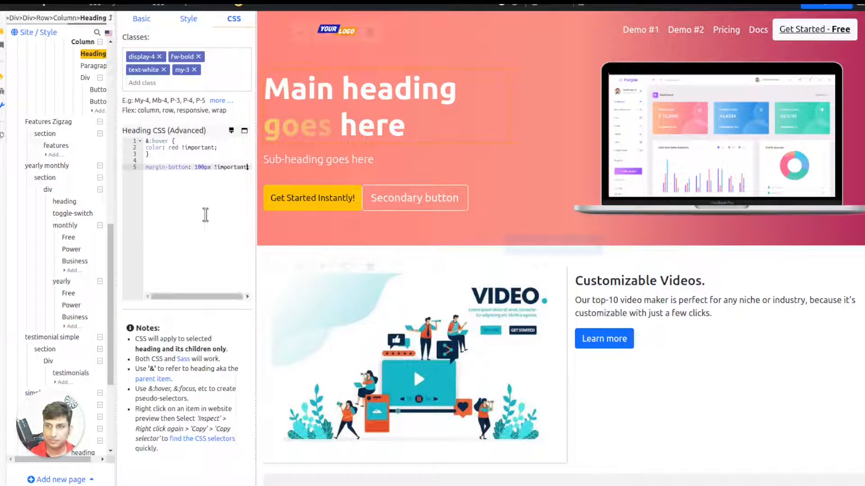
type(";")
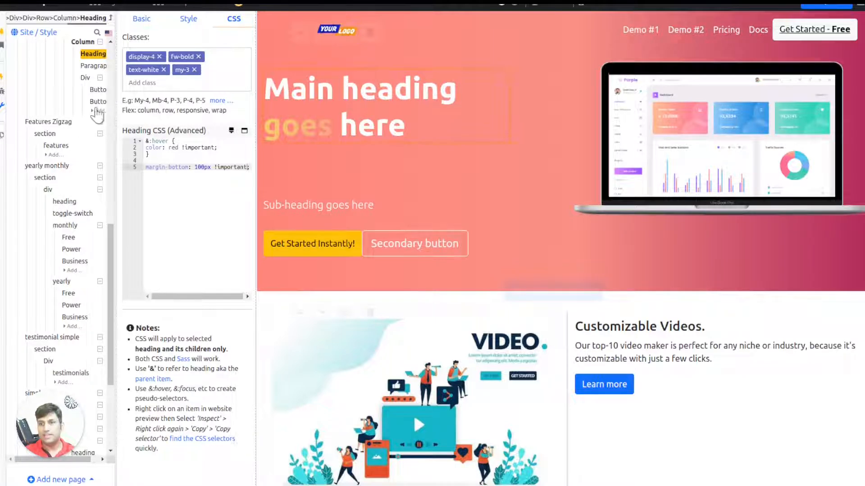
- Collapse the index.html and about-us.html trees, search the sites for "trell" and open the sample-trello site
scroll(106, 58, "up", 5)
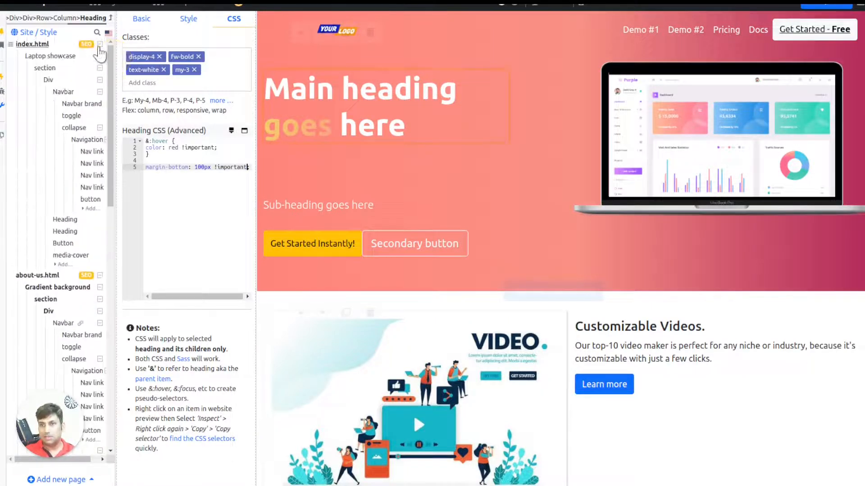
left_click(100, 55)
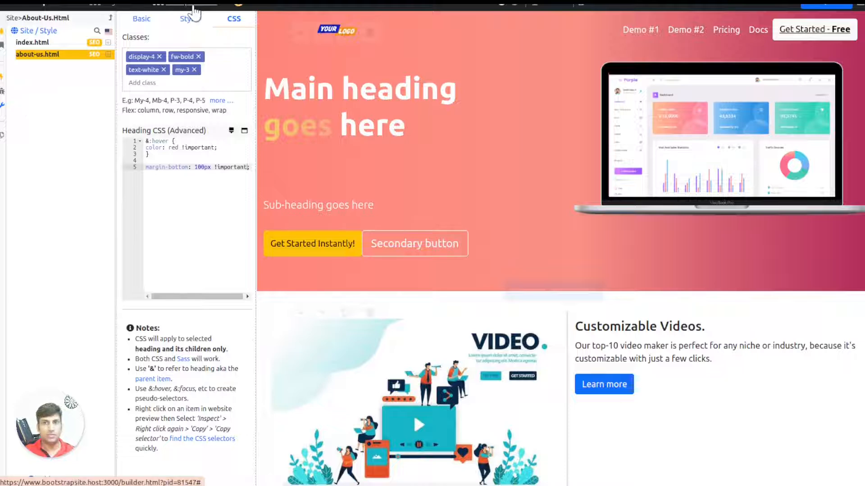
left_click(194, 7)
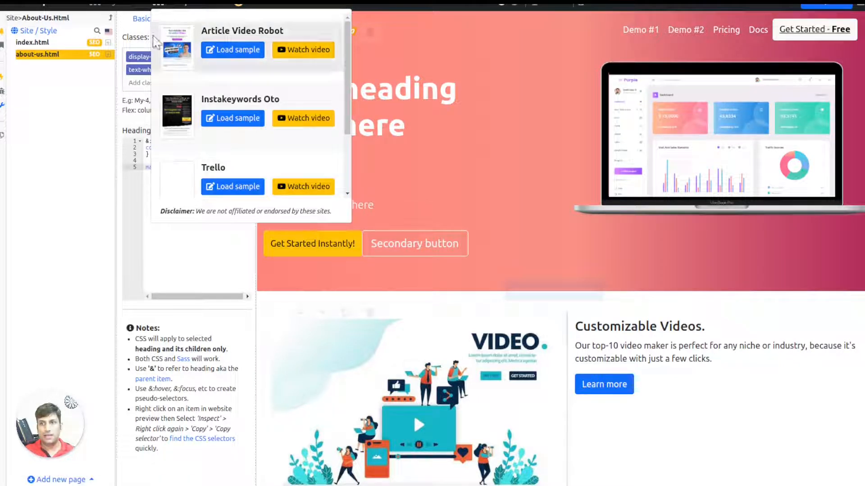
left_click(118, 7)
scroll(146, 88, "down", 5)
left_click(164, 24)
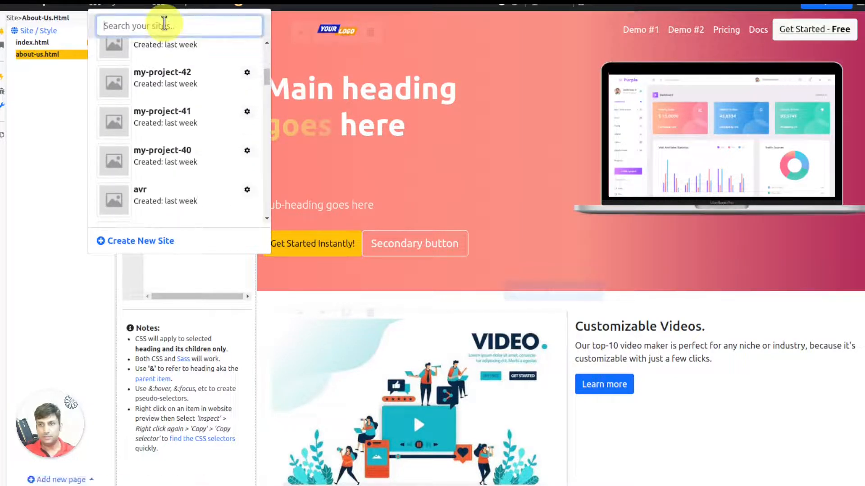
type("trell")
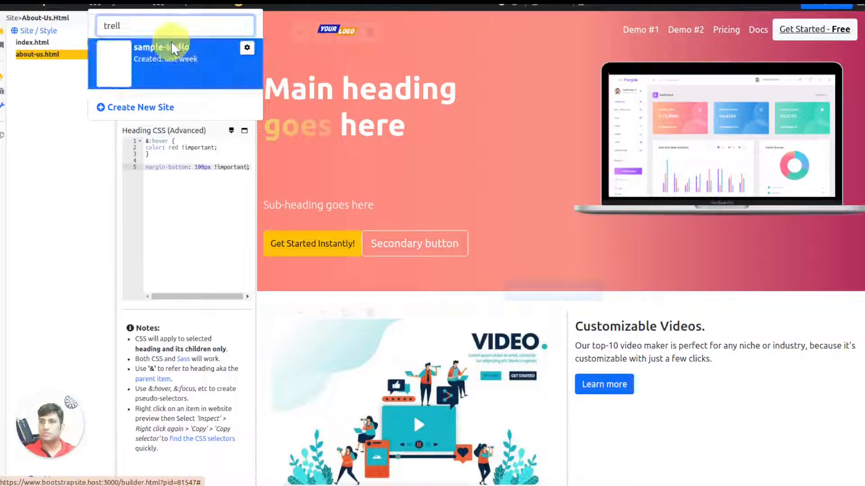
left_click(172, 43)
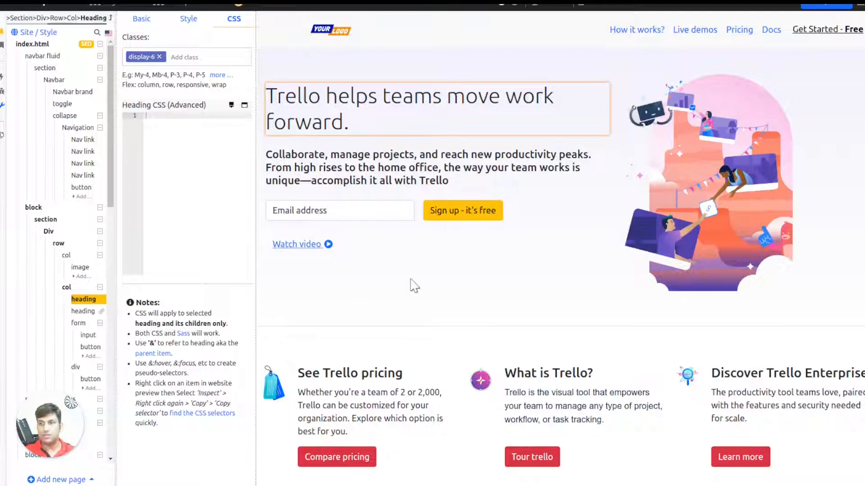
- Look through the sample Trello page from the hero section to the footer, and return to its beginning
scroll(413, 285, "down", 4)
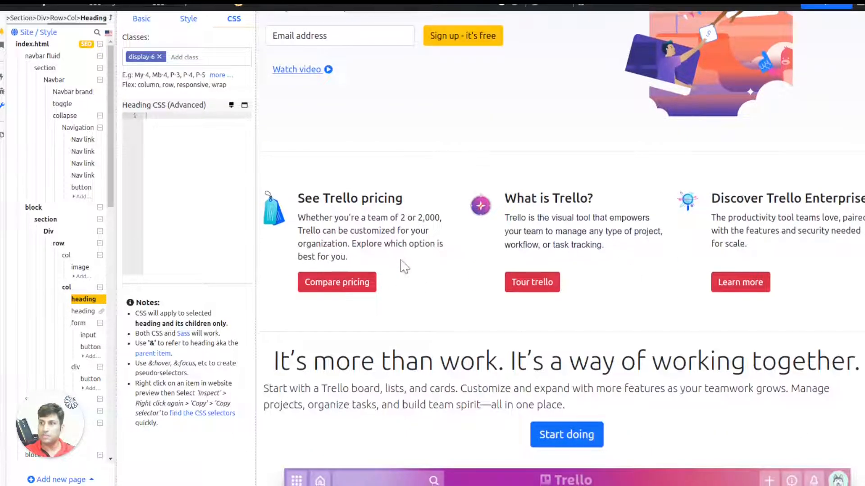
scroll(404, 267, "down", 3)
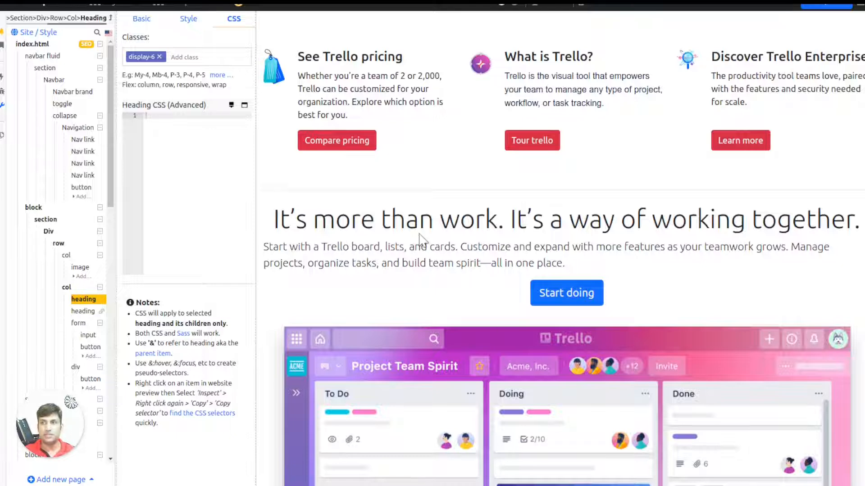
scroll(441, 246, "down", 4)
scroll(689, 257, "down", 10)
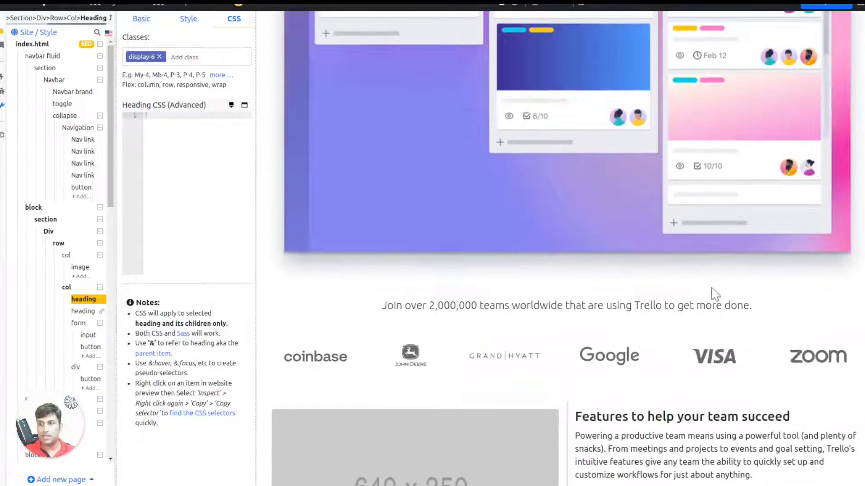
scroll(715, 295, "down", 11)
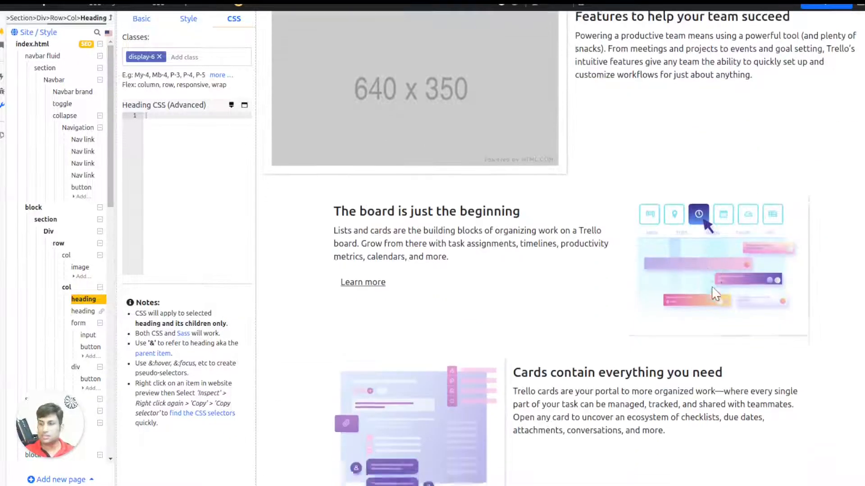
scroll(861, 347, "down", 5)
scroll(861, 347, "up", 5)
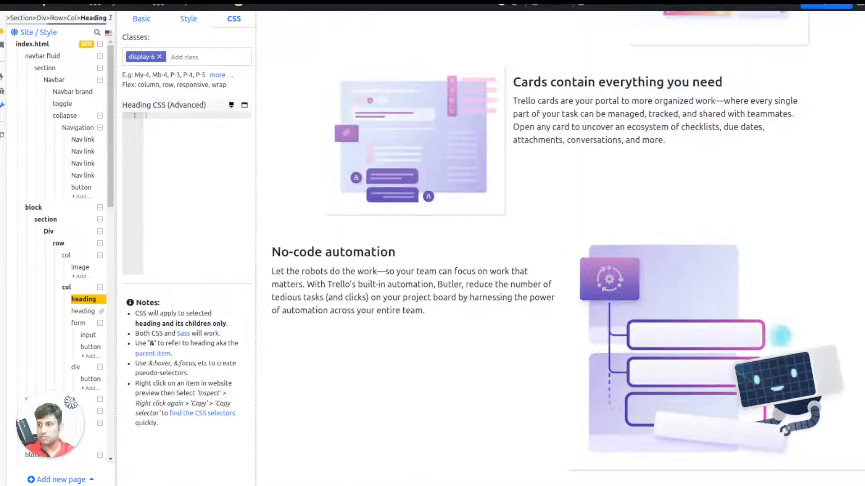
scroll(560, 248, "down", 12)
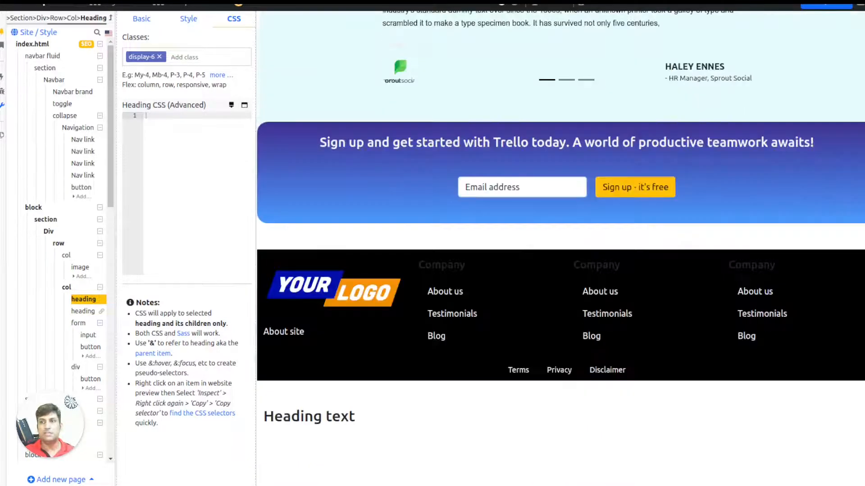
left_click_drag(862, 424, 862, 7)
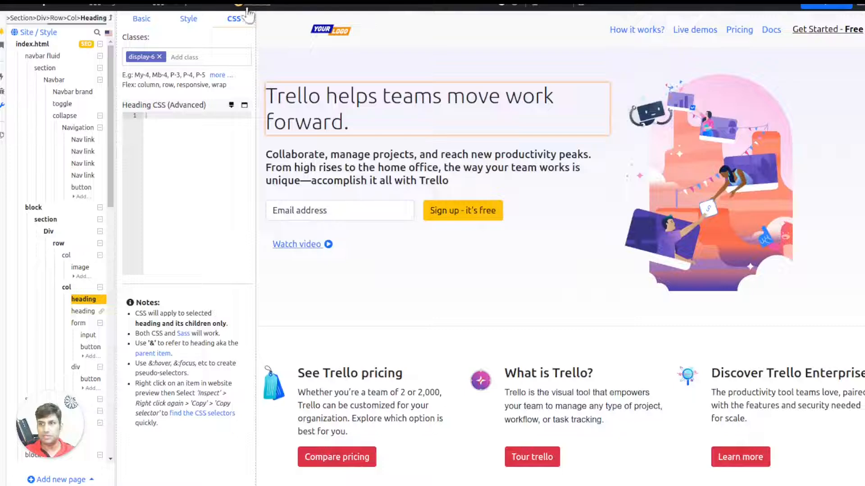
- Search the sites for "slack" and open the sample-slack site
left_click(116, 5)
double_click(139, 25)
type("slack")
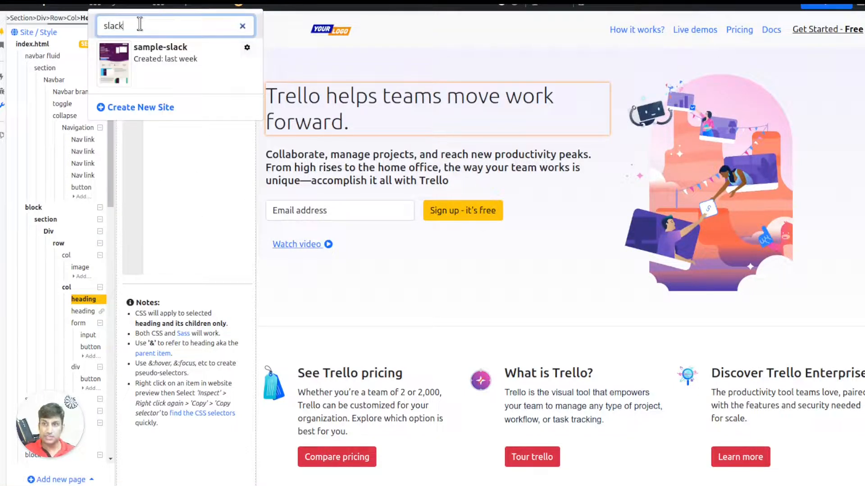
left_click(144, 55)
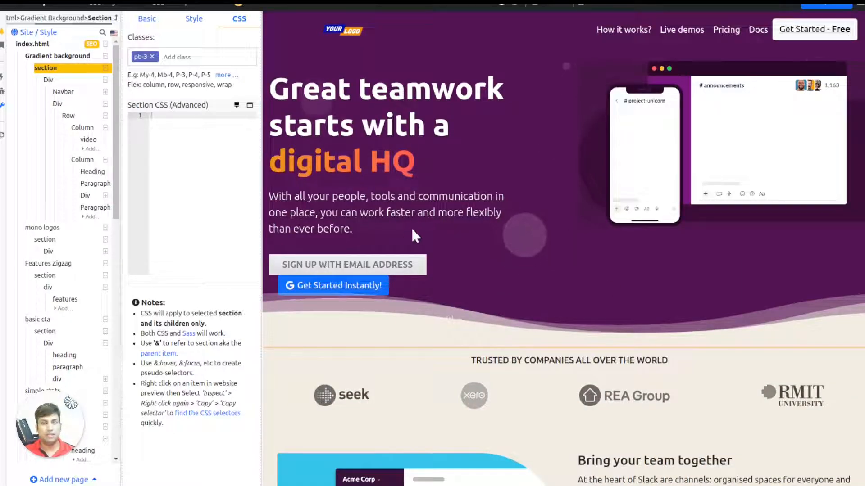
scroll(412, 227, "down", 3)
scroll(593, 169, "up", 3)
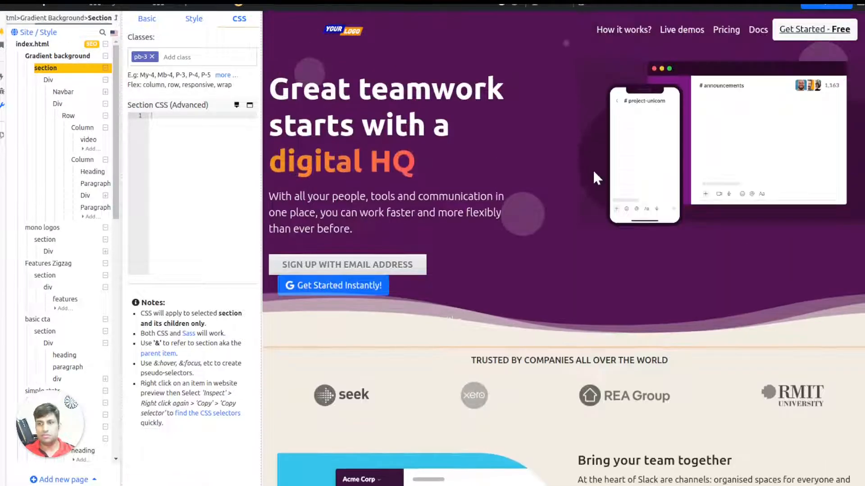
- Browse the list of loadable sample sites through to the Slack entry, and close the list
left_click(182, 7)
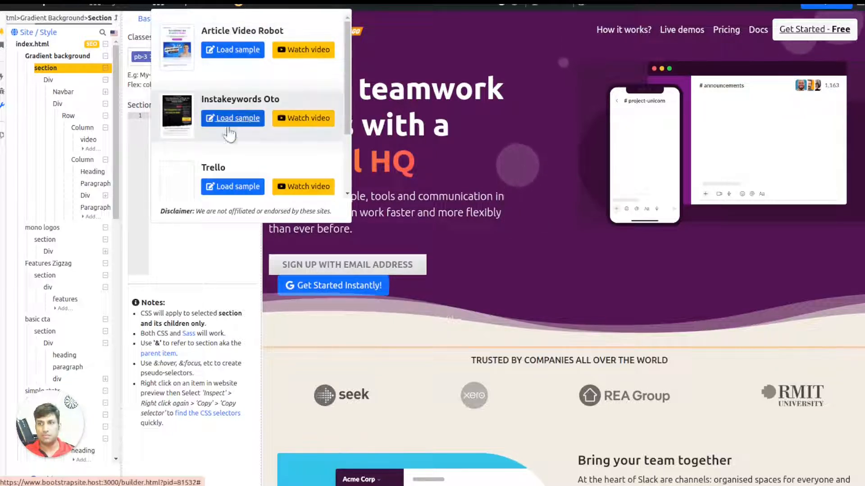
scroll(279, 121, "down", 2)
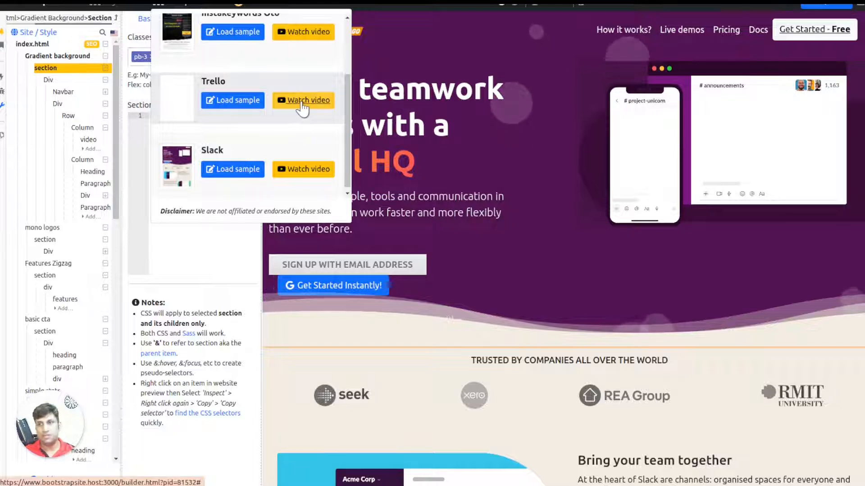
left_click(466, 132)
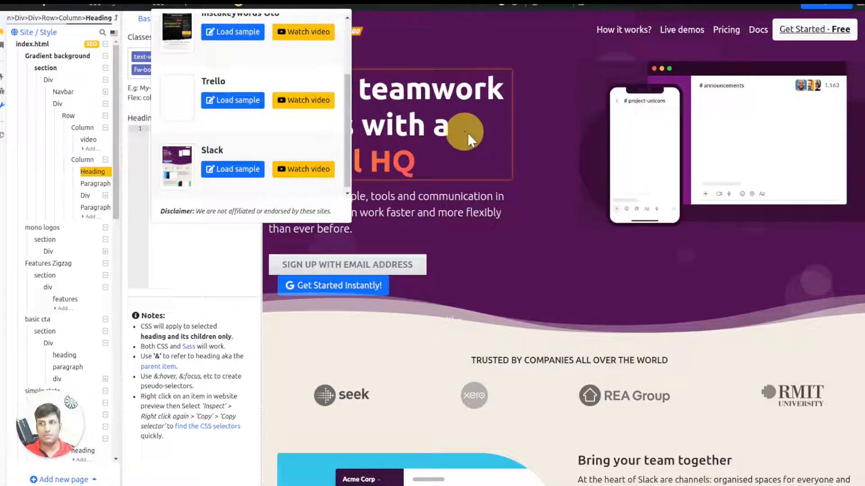
left_click(506, 204)
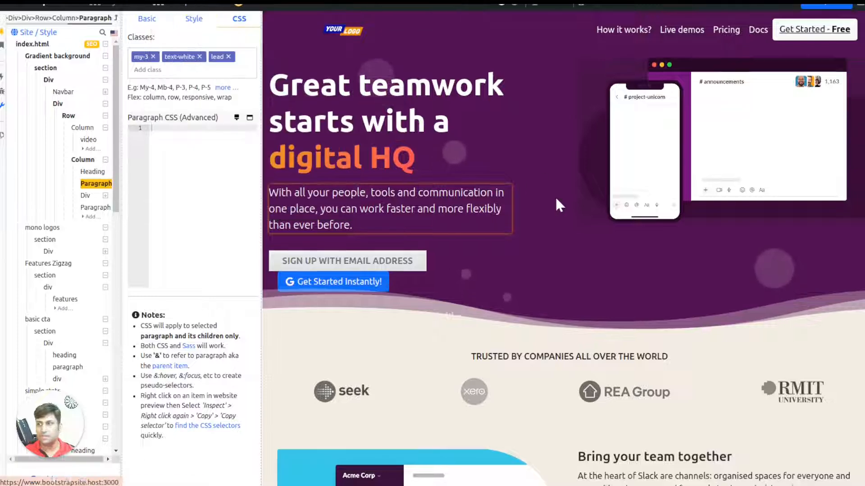
- Examine the sample Slack page's feature, statistics, video and resource card sections down to the footer
scroll(555, 195, "down", 8)
scroll(610, 199, "down", 3)
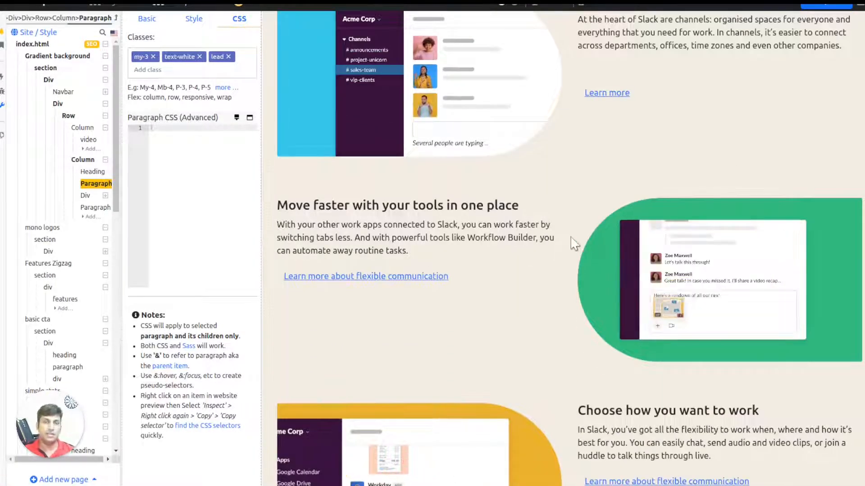
scroll(559, 238, "down", 9)
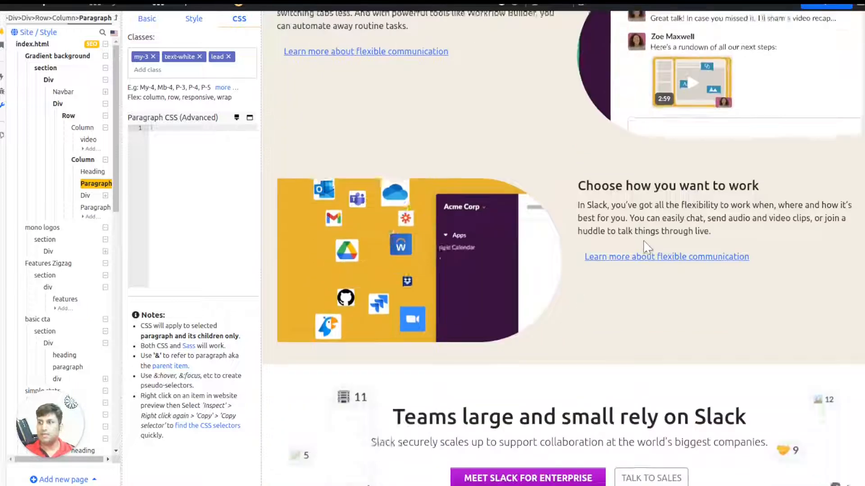
scroll(647, 248, "down", 6)
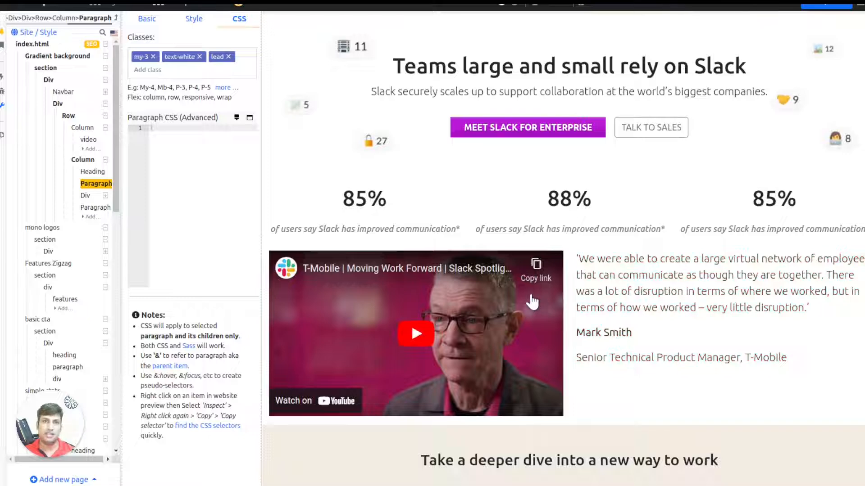
scroll(697, 273, "down", 3)
scroll(697, 274, "down", 1)
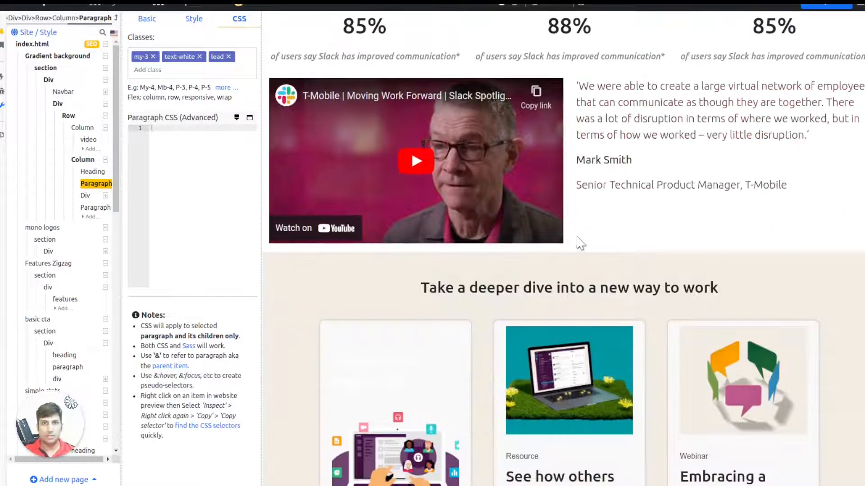
scroll(657, 259, "down", 6)
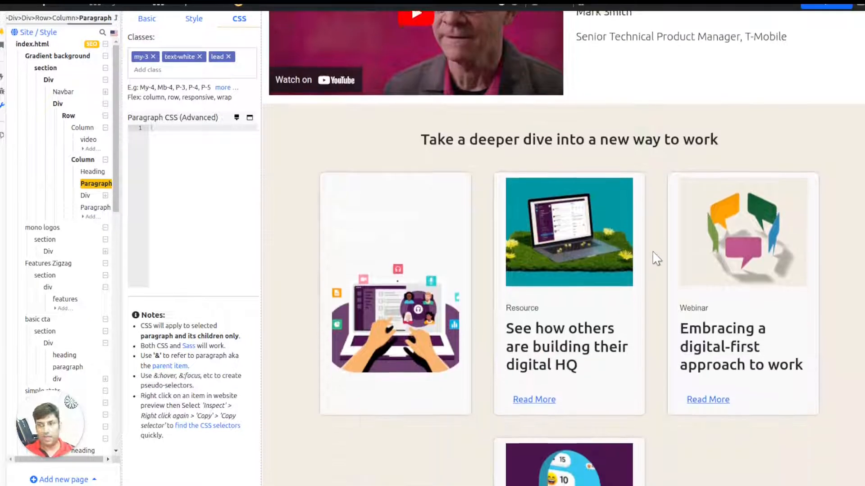
scroll(656, 258, "down", 11)
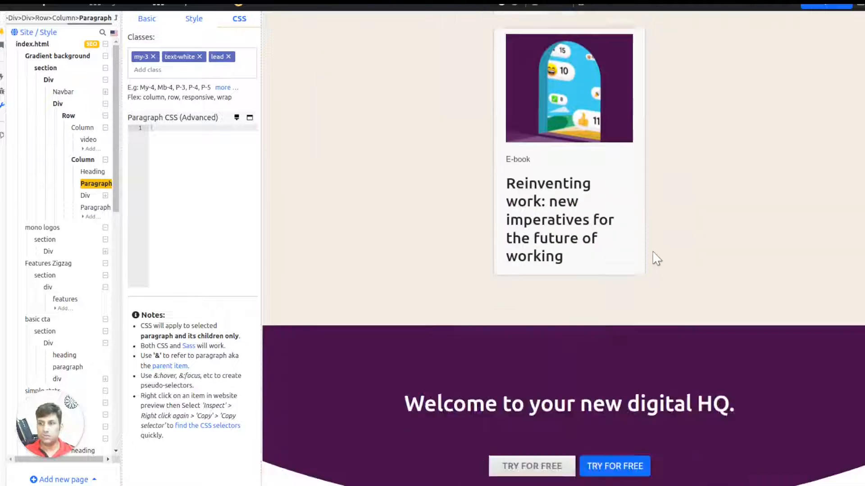
scroll(697, 273, "down", 1)
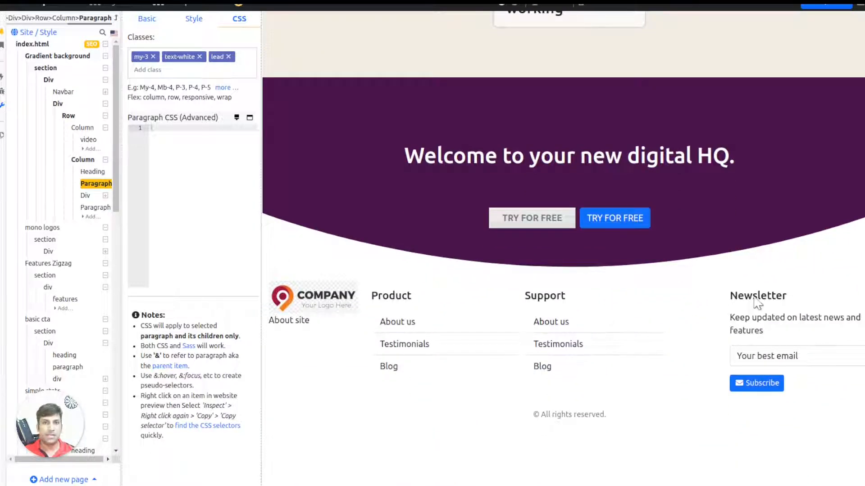
- Start the interactive tutorial "Add a ready-made section to page"
scroll(334, 417, "up", 20)
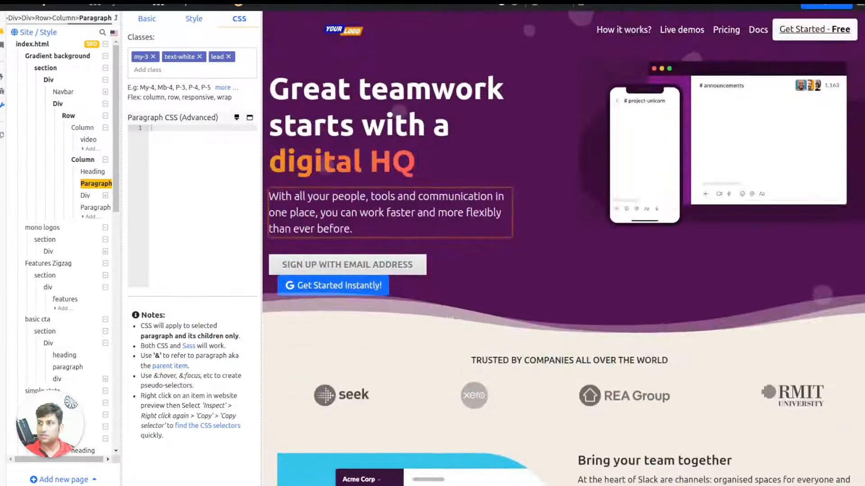
left_click(191, 5)
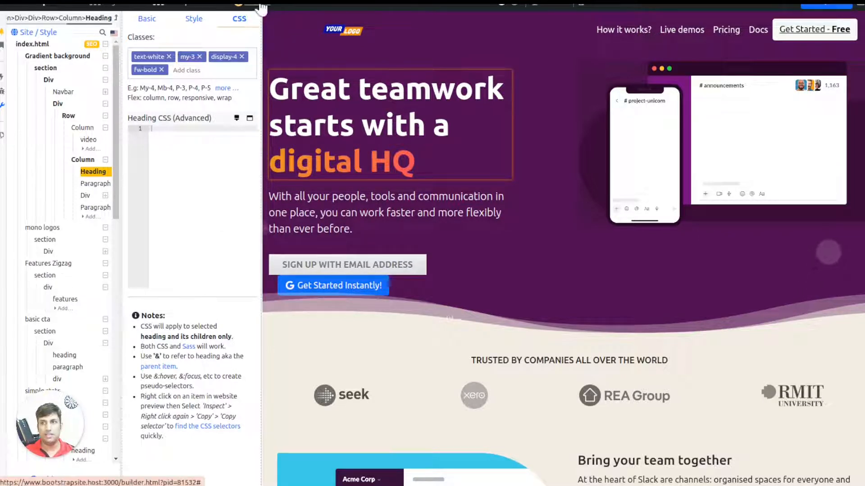
left_click(238, 4)
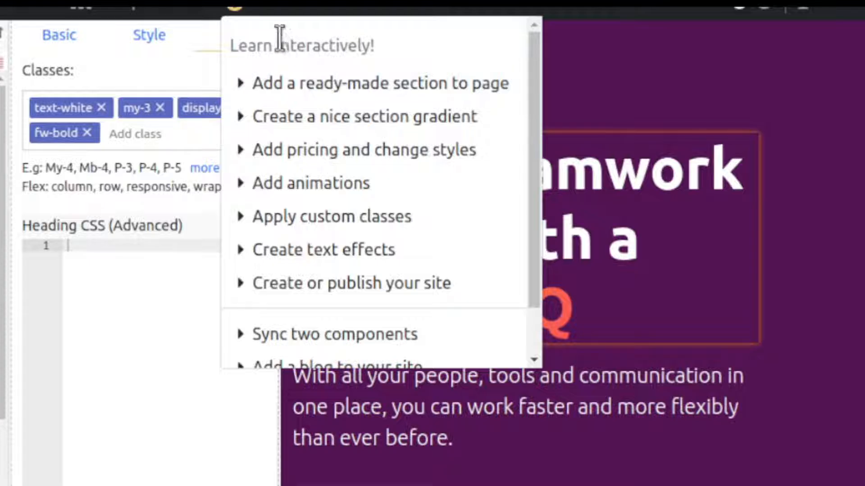
left_click(258, 4)
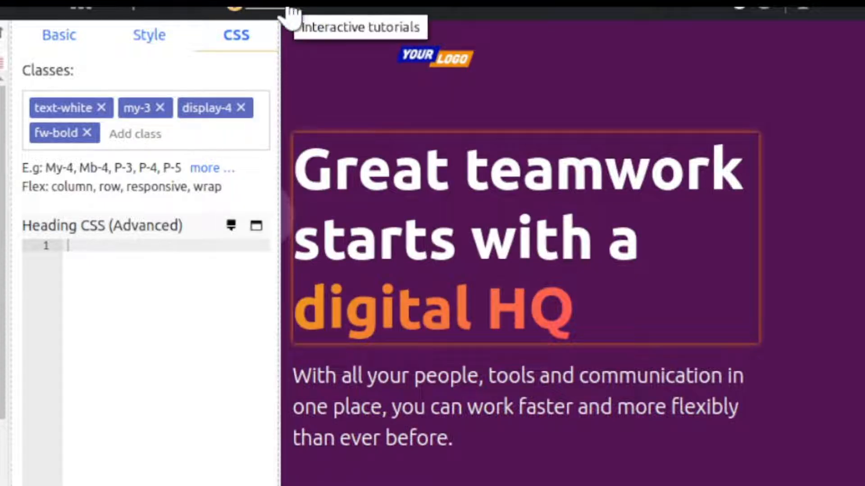
left_click(282, 6)
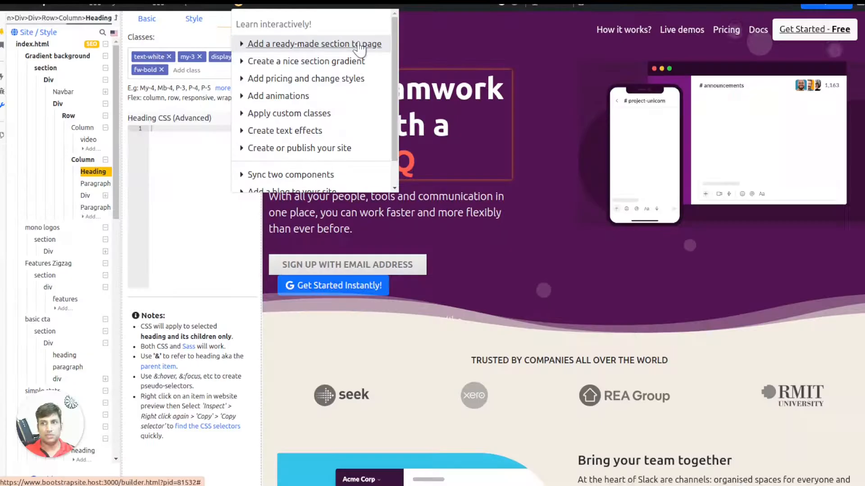
left_click(466, 89)
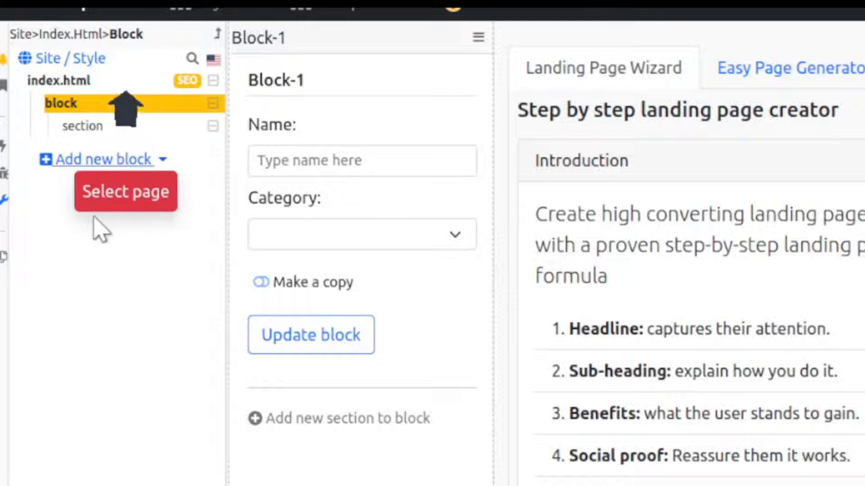
- Follow the tutorial to add the Laptop showcase block from the Headers category to the index.html page
left_click(86, 83)
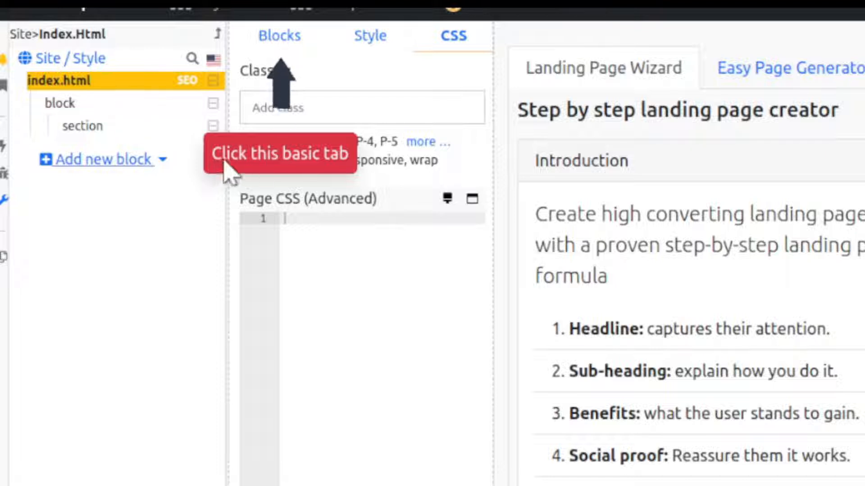
left_click(280, 36)
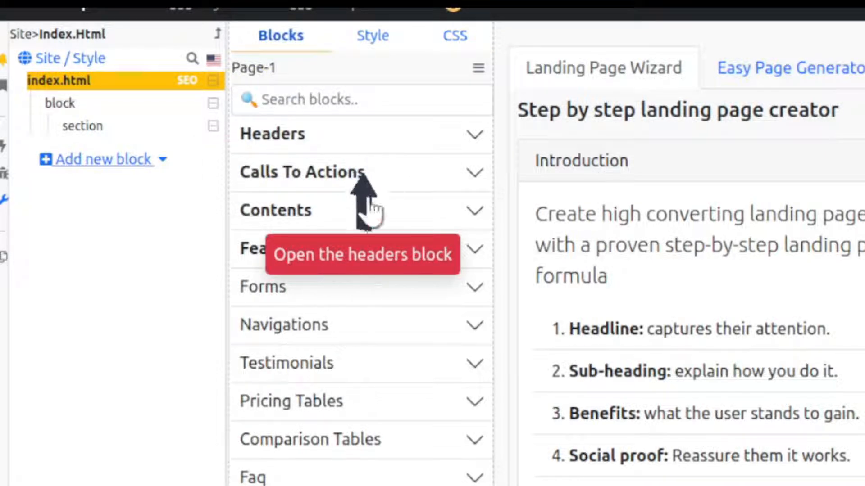
left_click(328, 146)
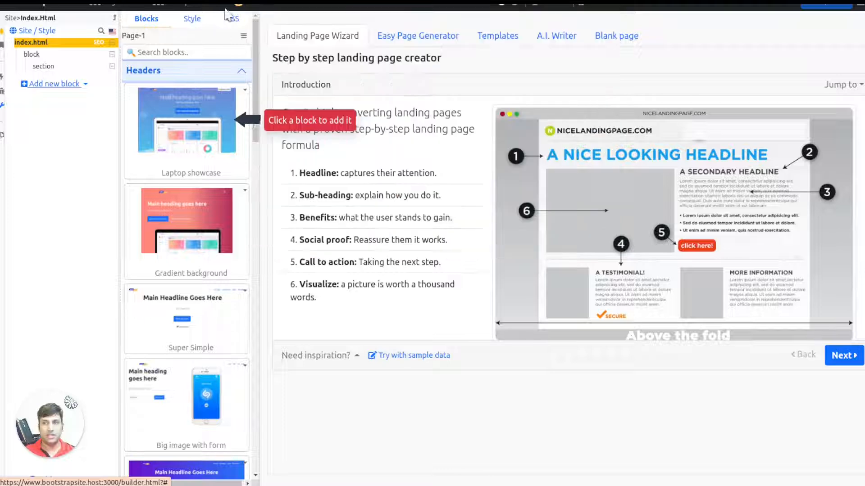
left_click(493, 9)
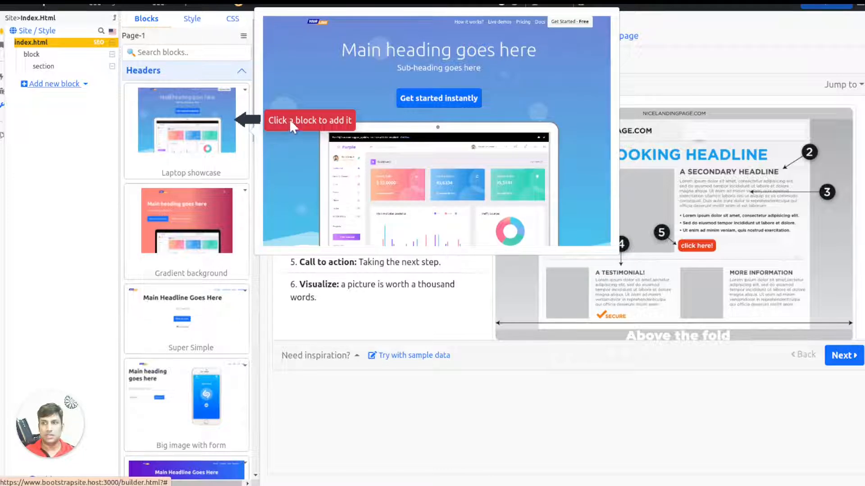
left_click(180, 129)
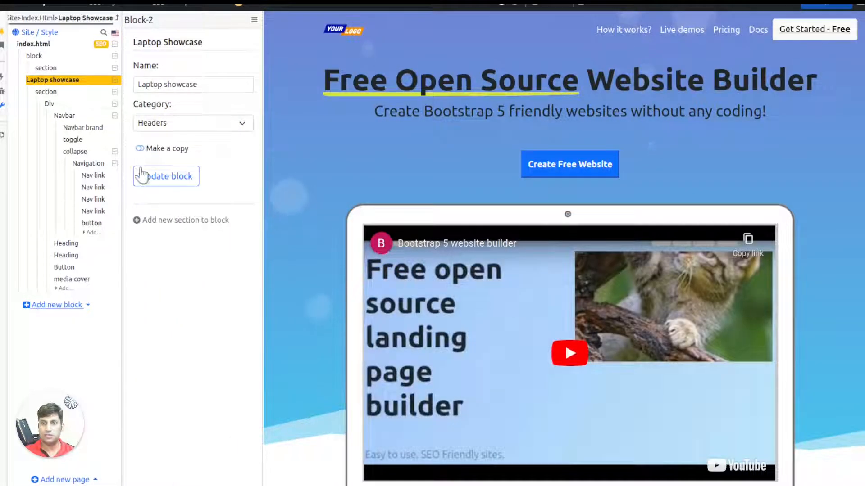
- Look through the list of interactive tutorials down to the advanced CSS entry, and close the list
left_click(240, 6)
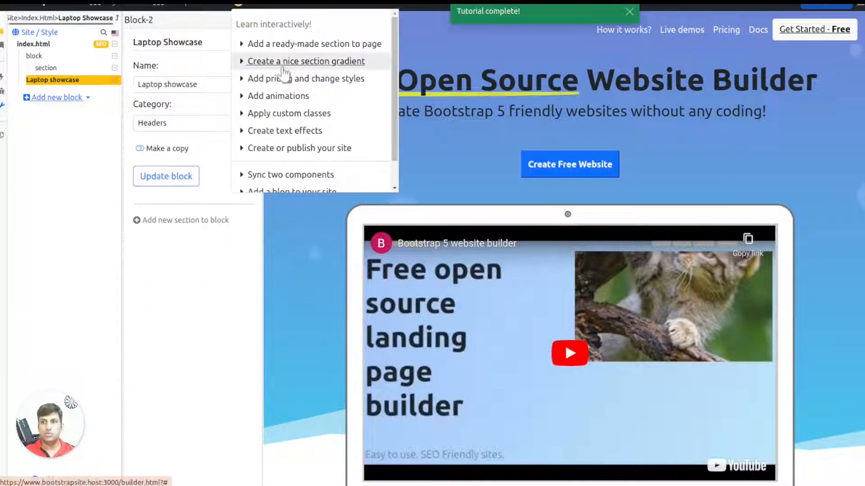
scroll(295, 92, "down", 2)
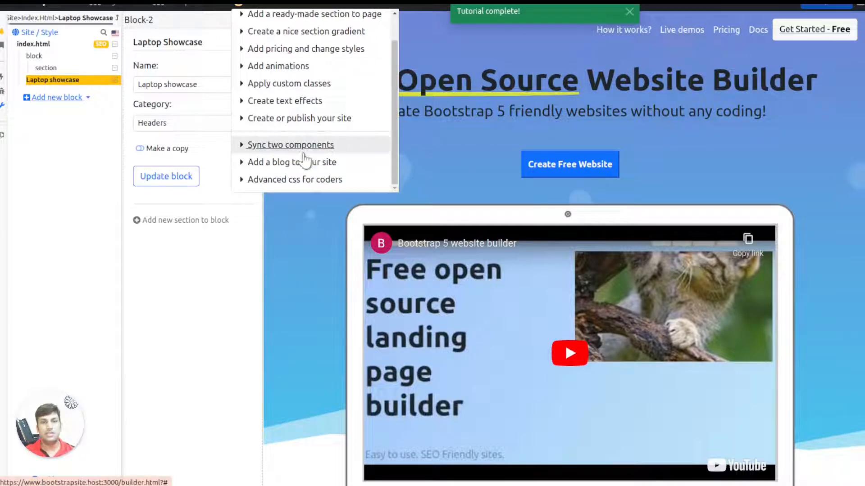
scroll(342, 115, "up", 2)
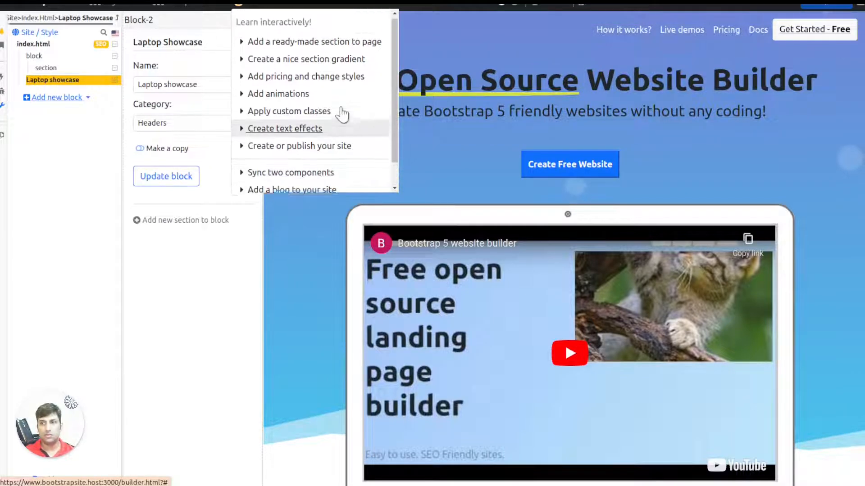
left_click(226, 374)
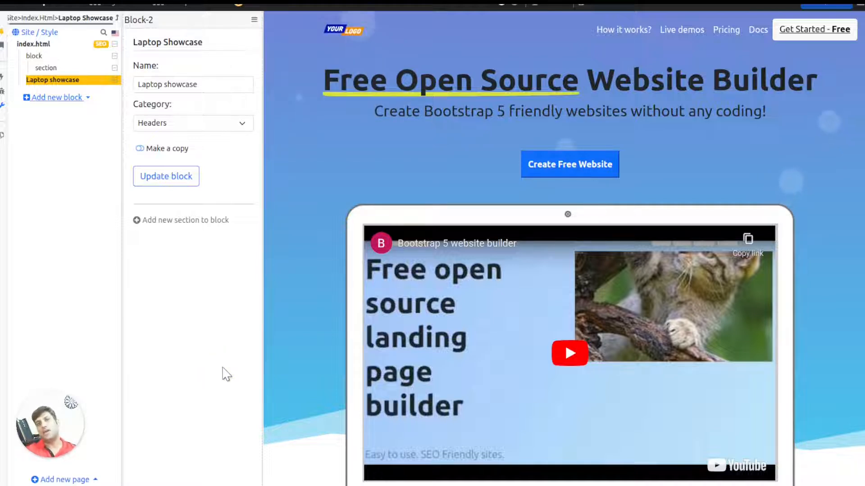